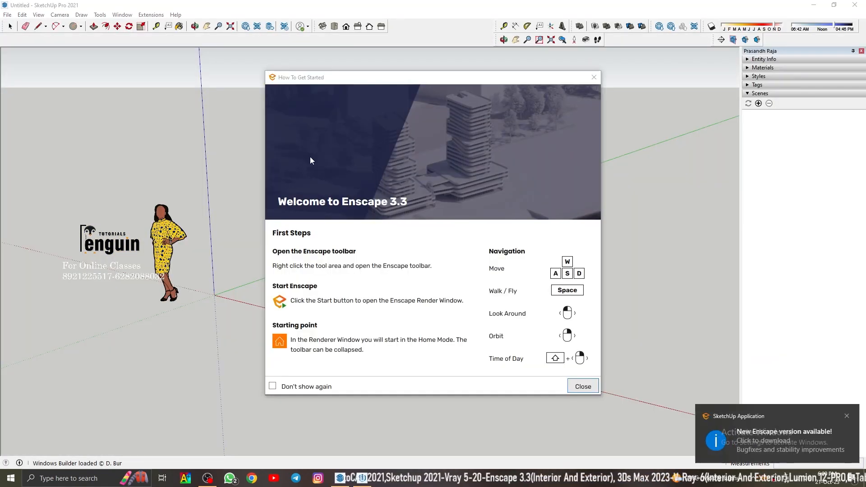
Step: Dismiss the Enscape welcome window and draw a rectangular room outline on the ground from the origin
click(582, 386)
click(850, 478)
middle_drag(167, 219, 303, 293)
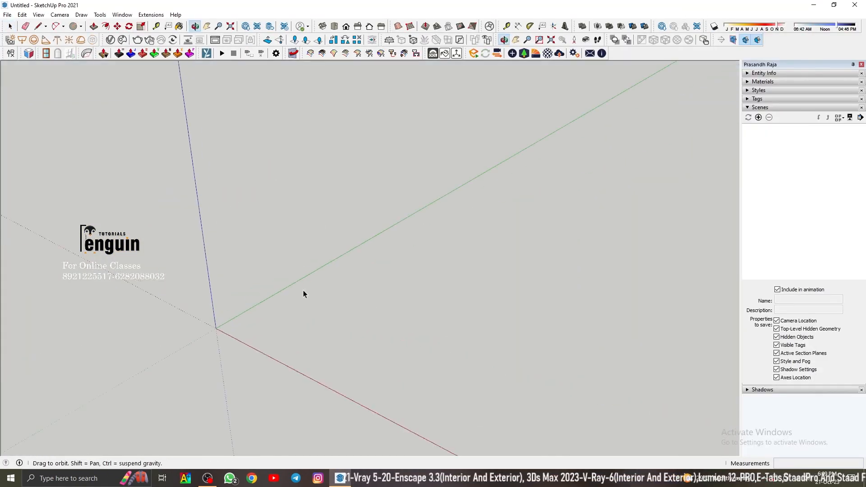
key(r)
middle_drag(215, 187, 215, 313)
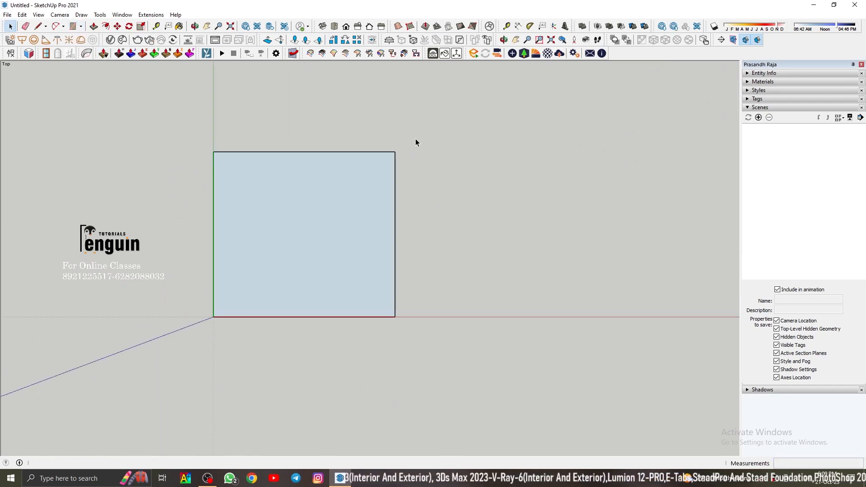
Step: Offset the floor rectangle's edges outward by 10 cm to outline the wall thickness
scroll(388, 192, up, 3)
click(387, 192)
click(400, 190)
click(764, 73)
click(340, 123)
key(f)
click(320, 124)
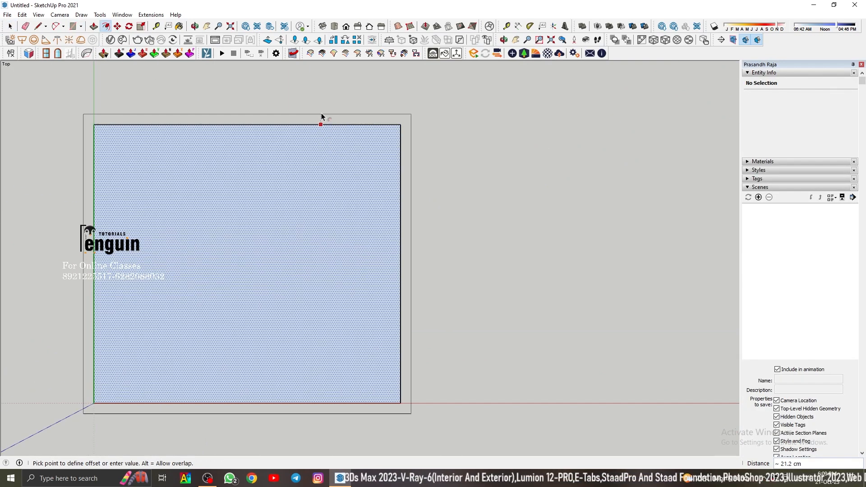
text(10)
key(Return)
key(space)
Step: Group the perimeter strip around the floor and extrude it upward to form the room's walls
middle_drag(400, 270, 311, 172)
double_click(494, 328)
right_click(494, 327)
click(531, 222)
double_click(508, 319)
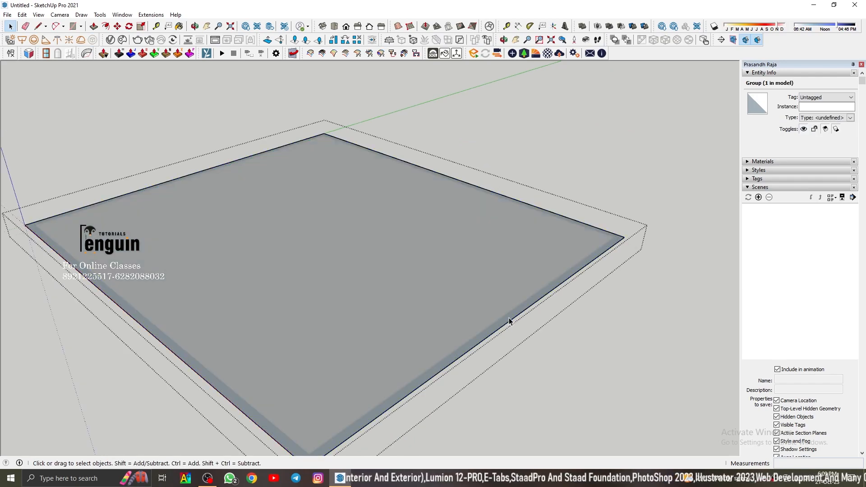
key(p)
click(508, 319)
text(3)
key(Return)
key(space)
Step: Group the floor face and extrude it into a slab 10 cm thick
double_click(396, 271)
right_click(383, 219)
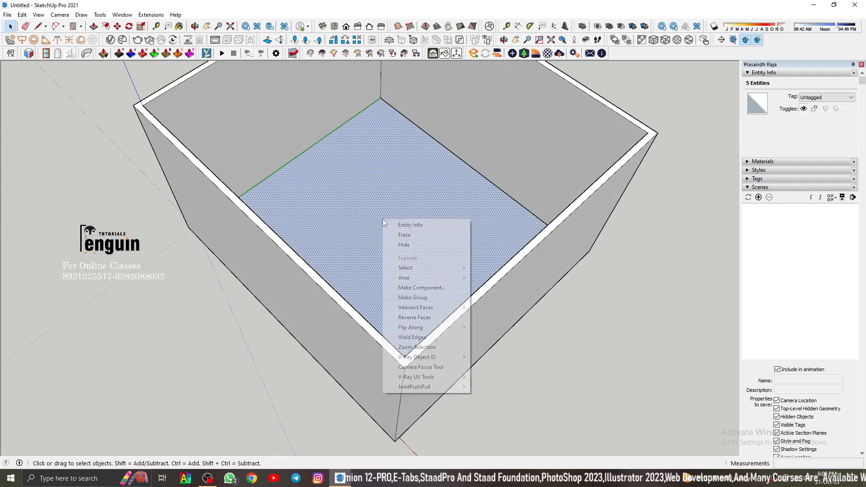
click(415, 297)
double_click(409, 270)
text(p10)
key(space)
scroll(410, 262, down, 5)
Step: Copy the floor slab vertically onto the wall tops as a ceiling and hide that copy
click(412, 237)
key(m)
click(373, 147)
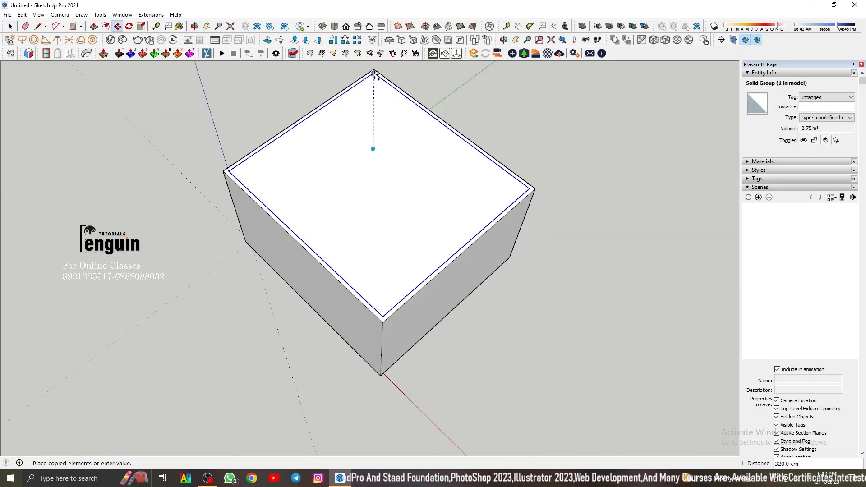
click(372, 73)
mouse_move(369, 270)
middle_down()
mouse_move(377, 201)
mouse_move(373, 257)
middle_up()
right_click(361, 209)
click(388, 234)
Step: Position the camera inside the room at the front wall, looking straight at the back wall
click(334, 27)
scroll(386, 249, up, 6)
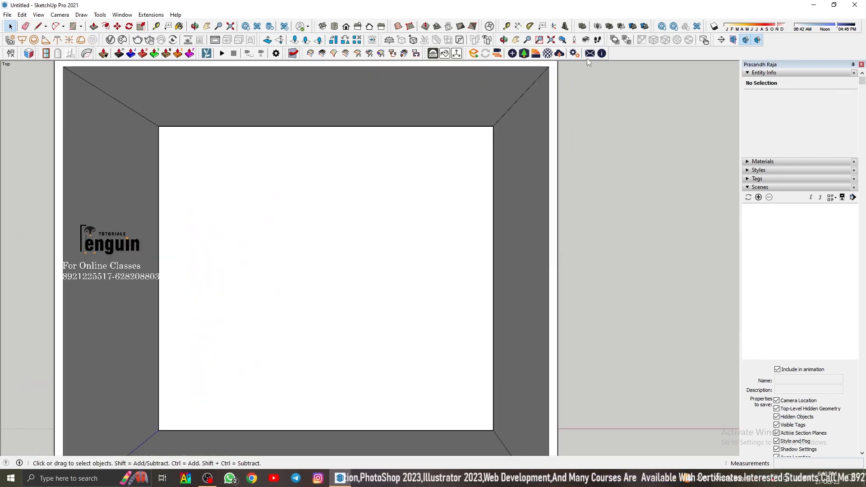
click(574, 40)
scroll(323, 210, down, 2)
click(324, 379)
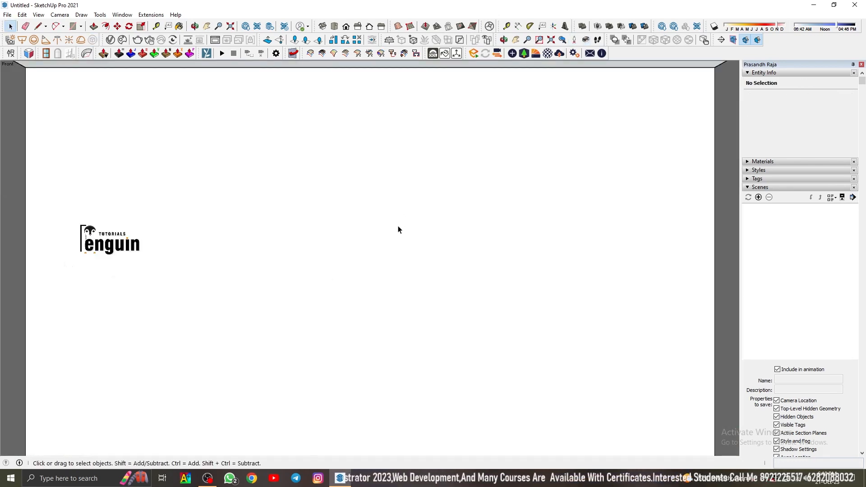
scroll(392, 228, down, 5)
key(space)
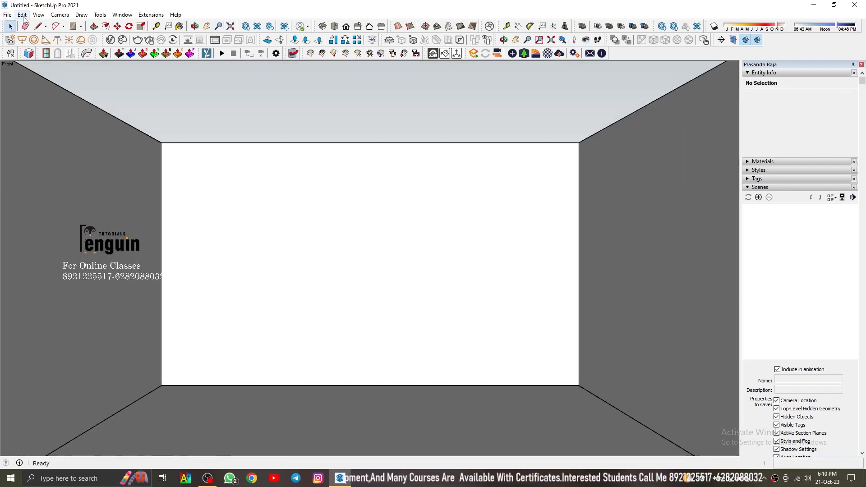
Step: Unhide the ceiling and save the interior view as a scene with an eye height of 155 cm
text(165)
key(Return)
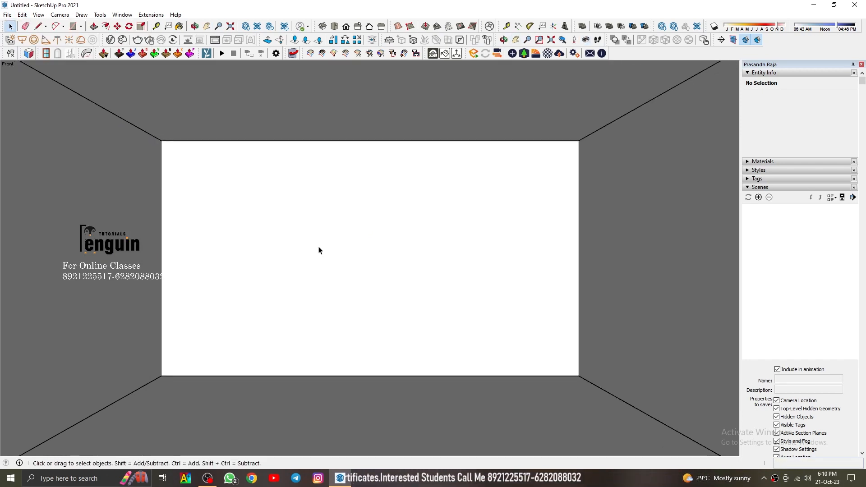
click(758, 197)
text(150)
key(Return)
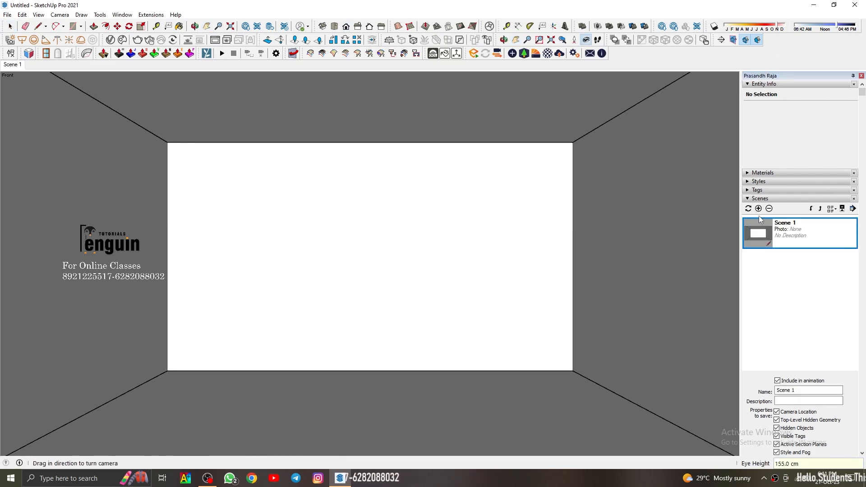
Step: Save the model as BLACK LIVING INTERIOR in a new folder LIVING FOR YOUTUBE inside MY DESIGNS
click(7, 15)
click(13, 56)
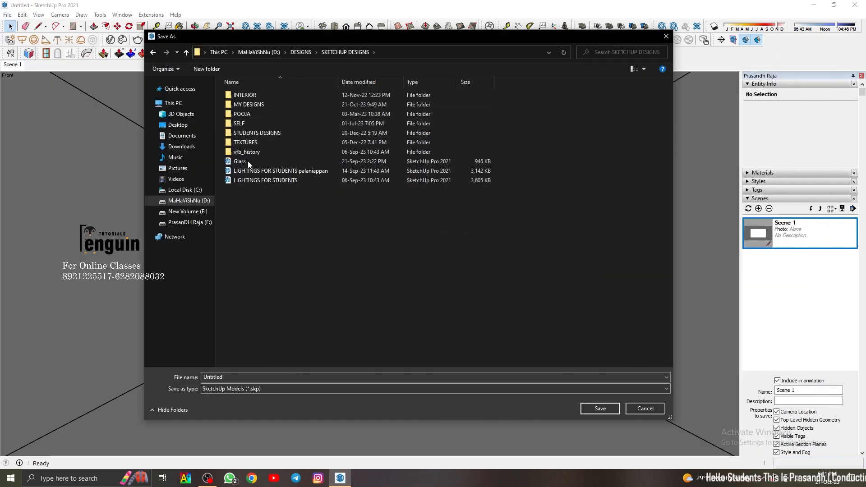
double_click(247, 104)
click(206, 68)
text(LIVING FOR YOUTUBVE)
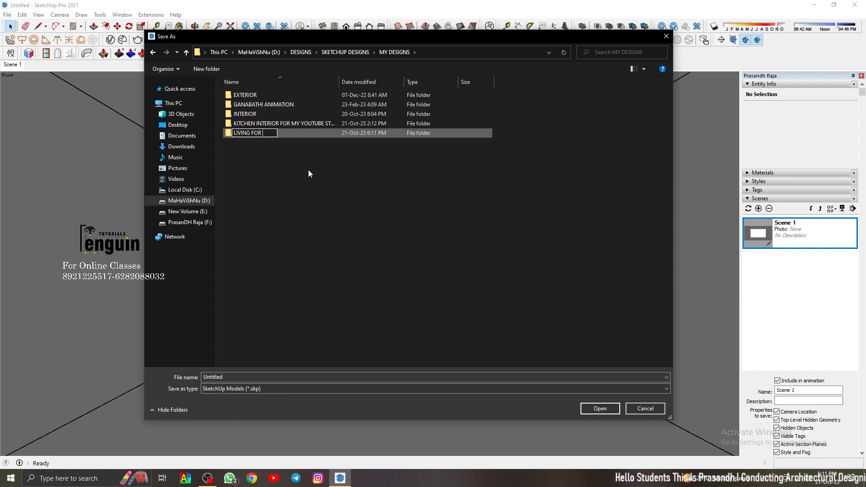
key(BackSpace)
key(BackSpace)
text(E)
key(Return)
key(Return)
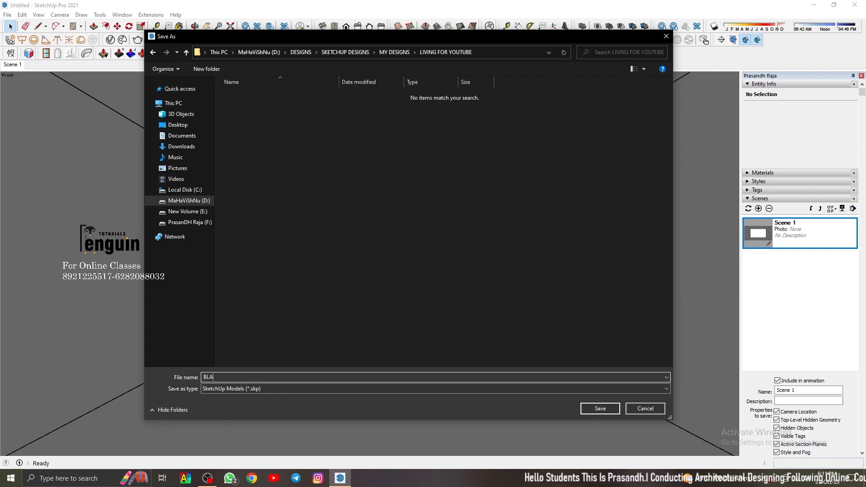
click(599, 408)
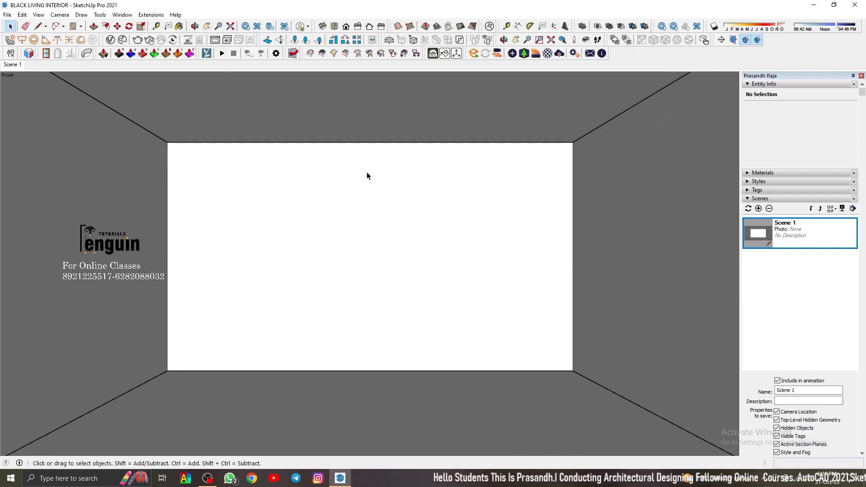
right_click(390, 130)
click(408, 157)
key(ctrl+z)
Step: Hide the ceiling group
right_click(374, 131)
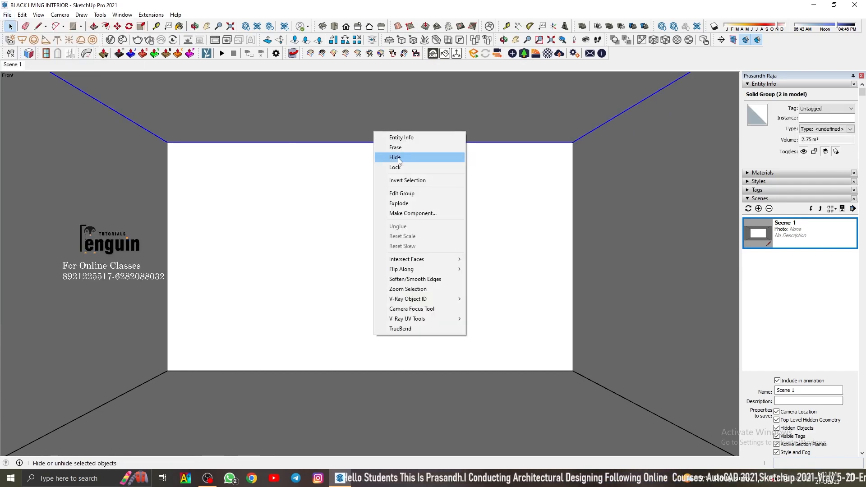
click(398, 159)
Step: Place a guide 250 cm outside the back wall and guides extending the room's two side edges outward
middle_drag(397, 161, 228, 220)
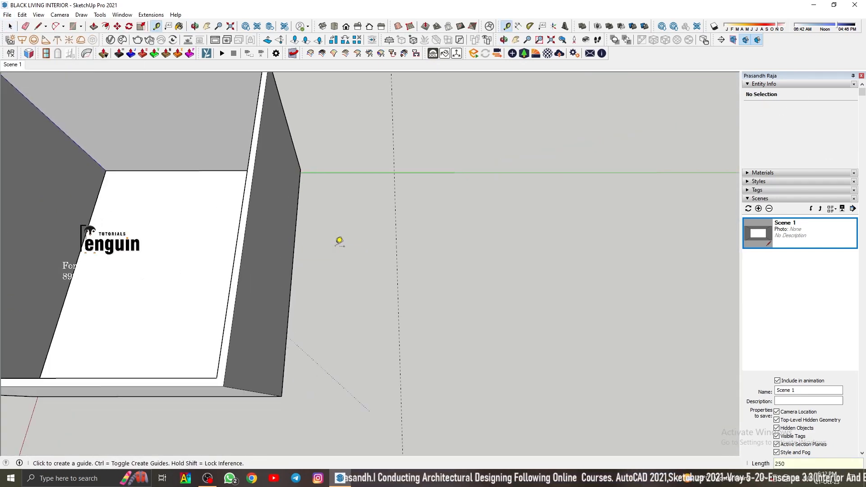
click(317, 396)
scroll(312, 180, down, 2)
click(311, 180)
key(e)
scroll(310, 179, up, 2)
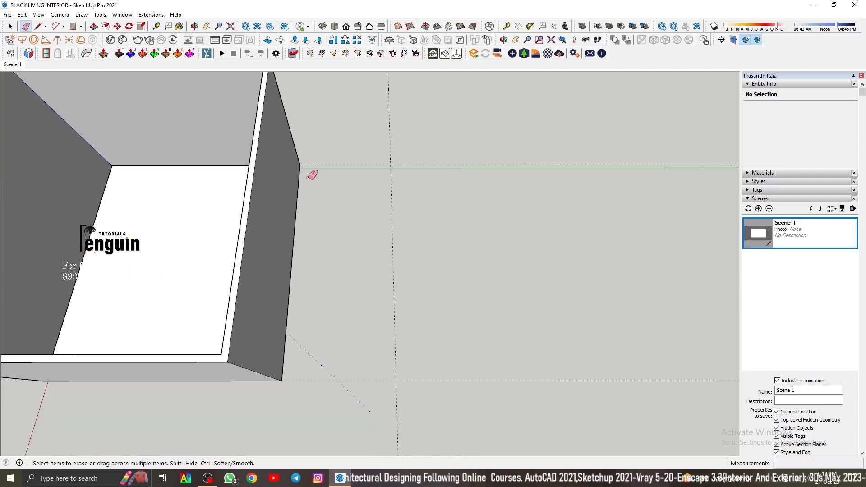
key(space)
Step: Add parallel guides 10 cm from the existing ones to mark the extension's wall thickness
key(t)
click(333, 166)
text(10)
key(Return)
middle_drag(572, 209, 464, 202)
scroll(464, 202, up, 2)
click(247, 327)
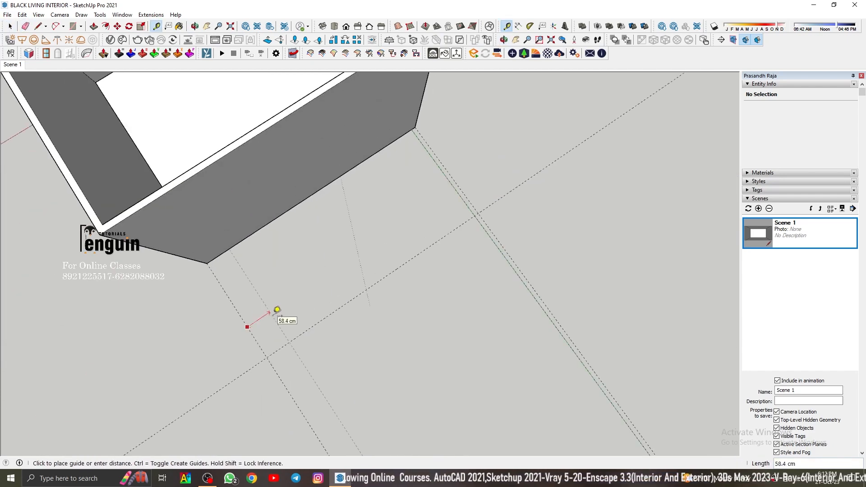
Step: Draw a strip between the guides for the extension's first side wall and extrude it to the room's wall height
click(207, 252)
click(274, 356)
key(space)
double_click(257, 333)
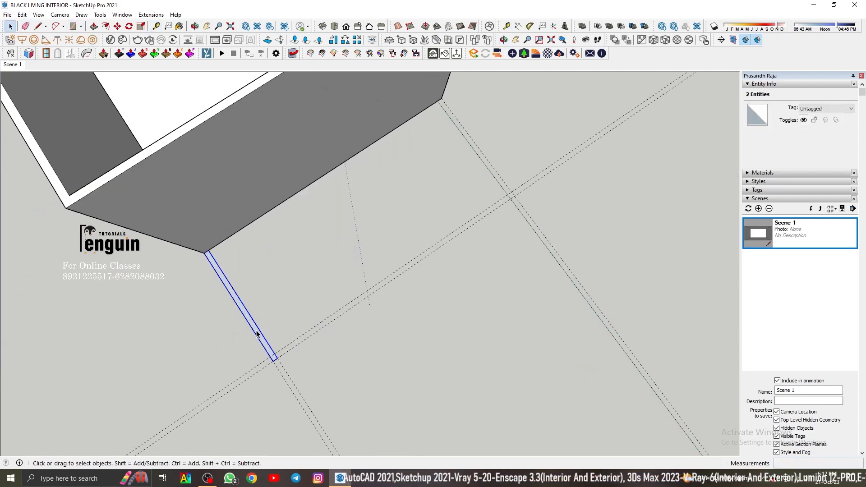
key(p)
click(257, 332)
click(193, 214)
key(space)
Step: Draw and group the extension's outer wall strip between the guides, and extrude it to the same wall height
key(r)
click(231, 296)
click(483, 211)
double_click(473, 215)
right_click(473, 217)
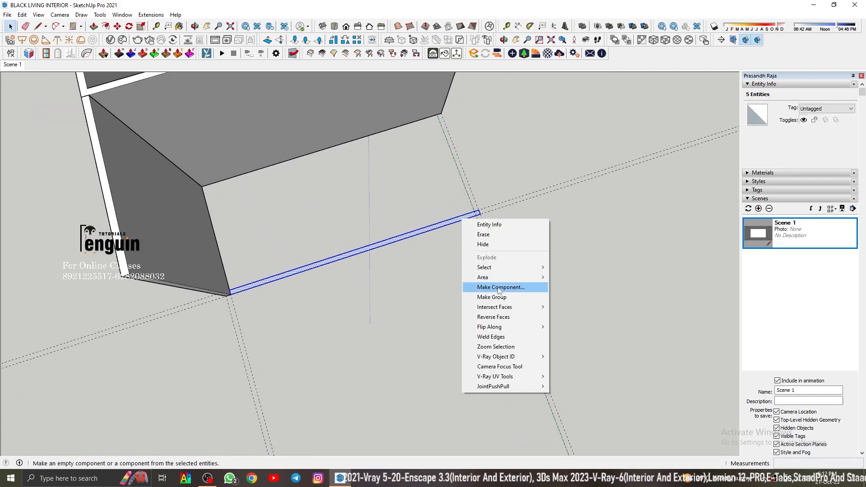
click(495, 296)
key(p)
middle_drag(216, 221, 325, 247)
scroll(325, 247, down, 3)
click(361, 250)
key(space)
Step: Draw and group a strip closing the extension's remaining open side, and extrude it to match the adjoining walls
middle_drag(388, 252, 258, 248)
scroll(259, 248, up, 4)
click(258, 247)
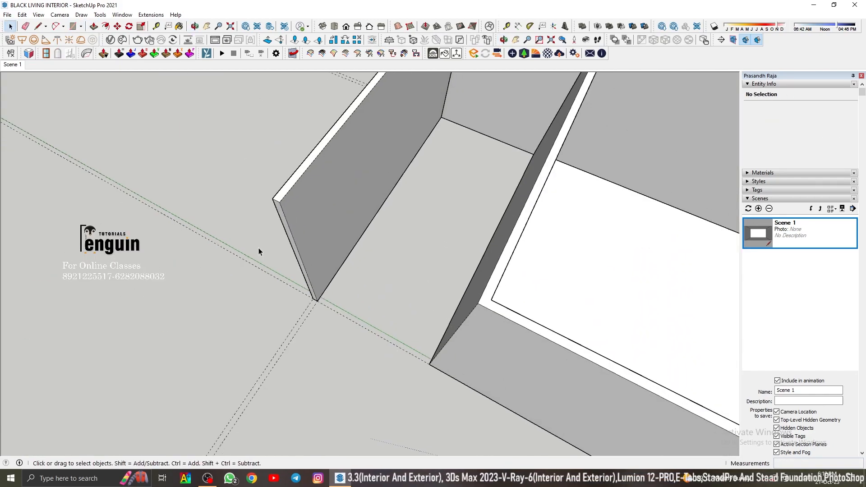
key(r)
click(293, 284)
scroll(432, 347, up, 2)
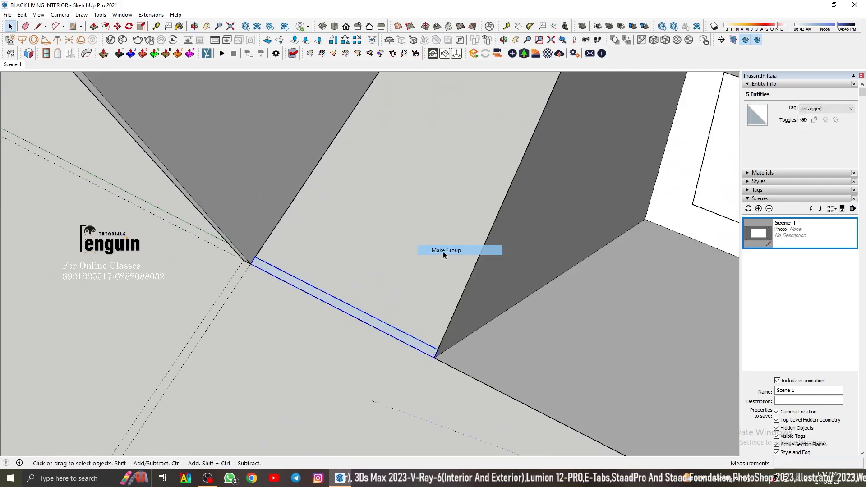
double_click(419, 345)
key(p)
key(space)
Step: Draw a floor rectangle between the extension's walls and extrude it into a slab
key(r)
click(251, 315)
click(491, 120)
key(space)
double_click(407, 155)
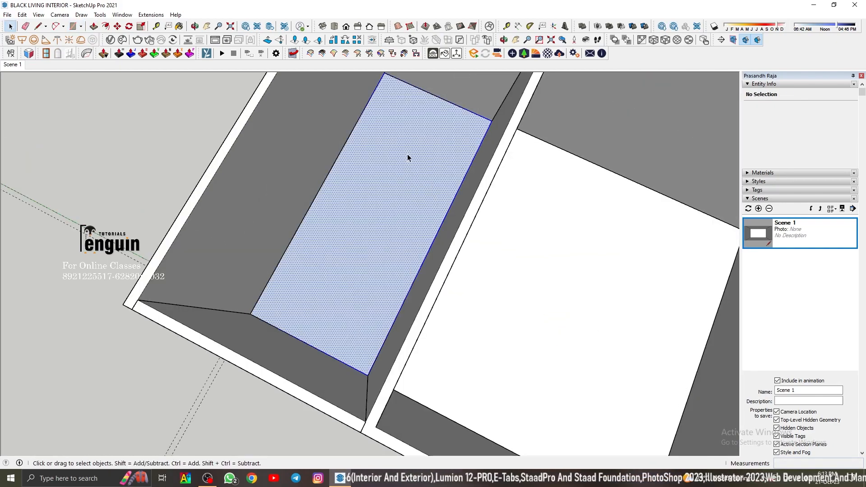
double_click(407, 154)
key(p)
click(405, 225)
key(space)
scroll(400, 225, down, 4)
Step: Copy the extension's floor slab up to the top of its walls as a ceiling
click(400, 226)
key(m)
click(391, 136)
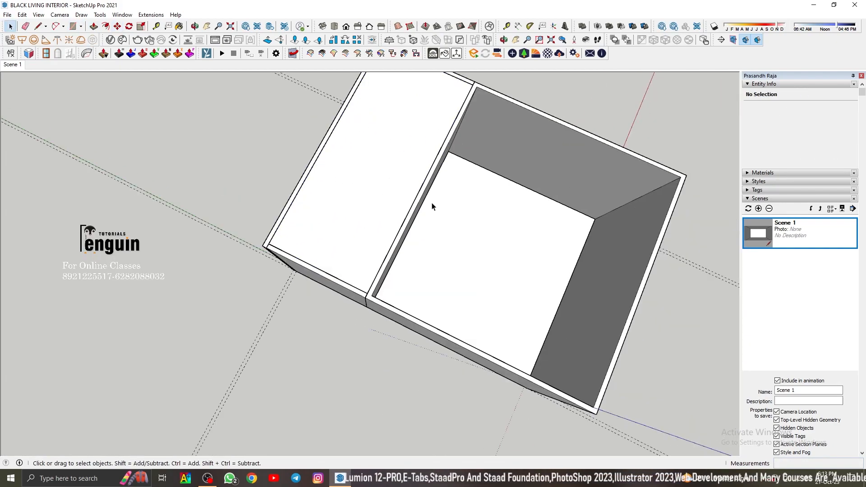
middle_drag(432, 207, 384, 197)
click(456, 316)
key(m)
click(559, 175)
Step: Return to the saved scene and check the model's scene transition settings
click(13, 64)
click(121, 15)
click(131, 57)
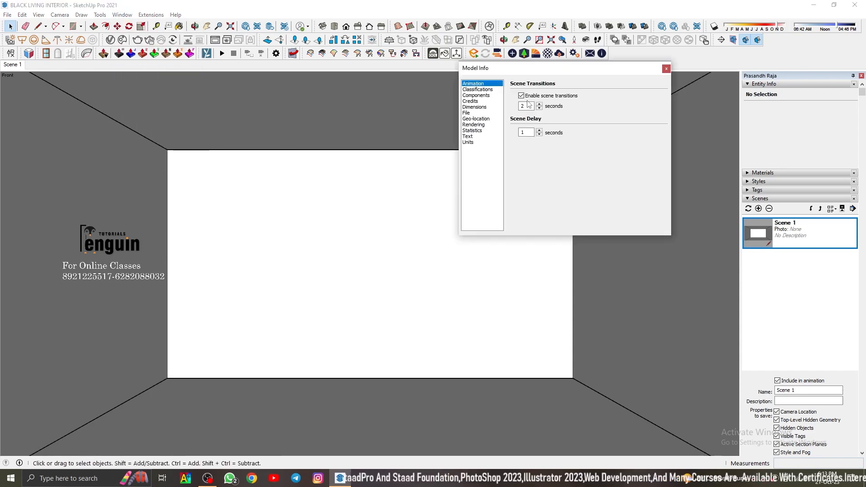
click(666, 69)
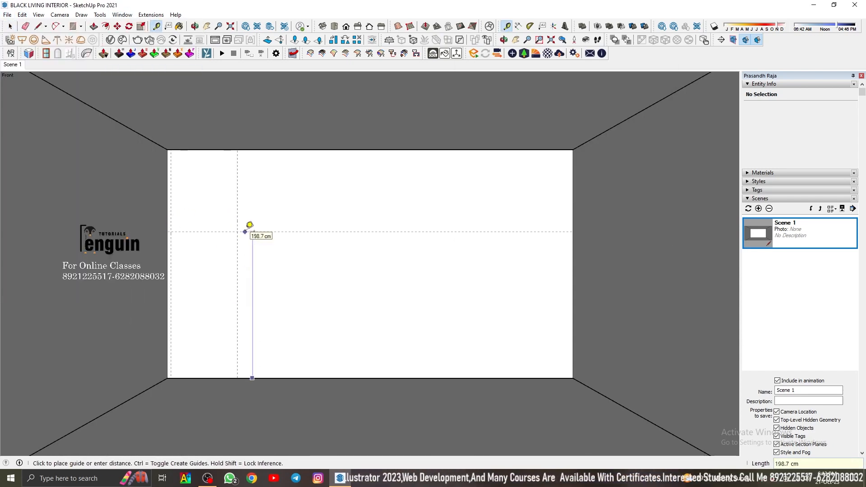
Step: Draw a doorway rectangle along the guides at the back wall's left end and push it 10 cm through the wall
double_click(210, 265)
key(r)
click(171, 223)
click(237, 378)
key(p)
double_click(206, 298)
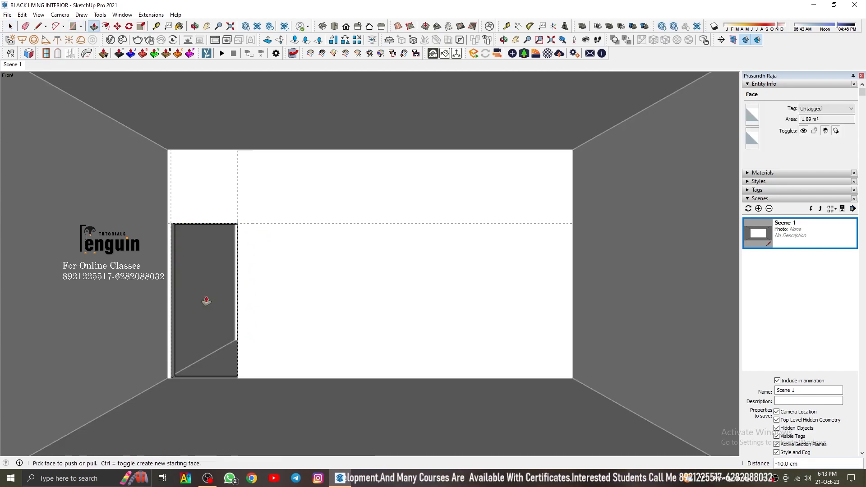
Step: Return to the saved scene and delete all guides around the doorway
key(space)
scroll(217, 309, up, 5)
click(13, 65)
click(22, 15)
click(46, 97)
Step: Widen the doorway by pushing its right jamb face back 20 cm
scroll(237, 270, up, 5)
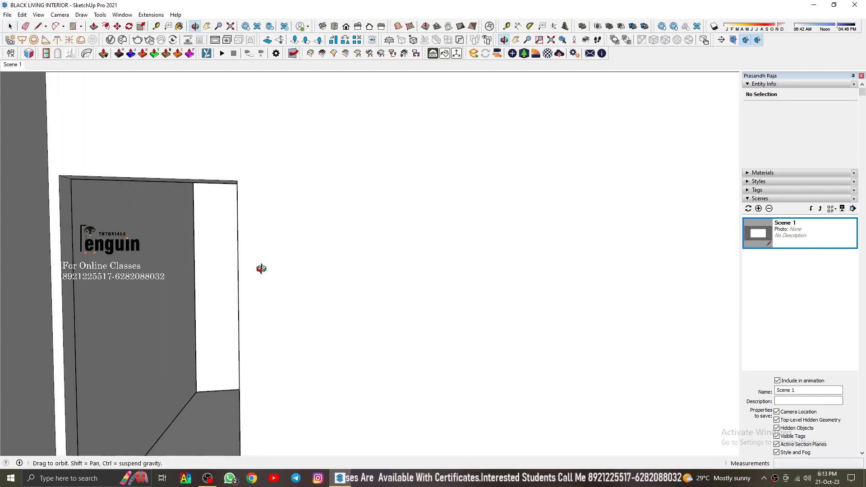
middle_drag(261, 269, 360, 271)
double_click(235, 276)
key(p)
click(234, 277)
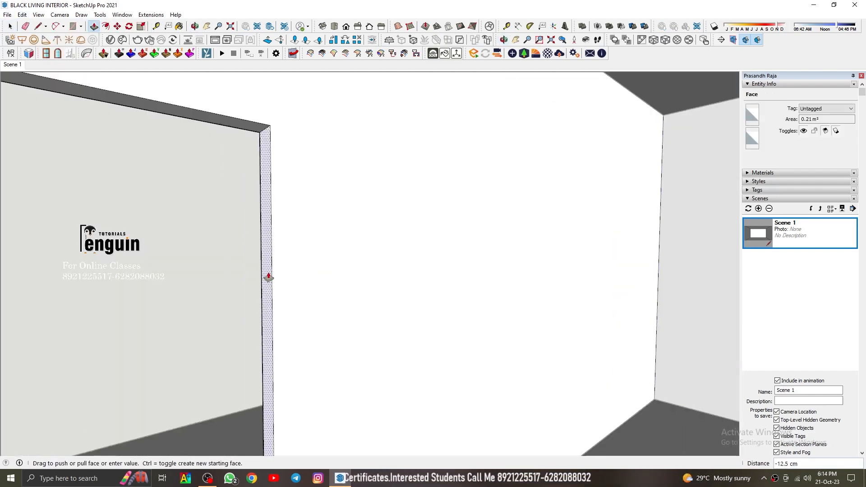
text(20)
key(Return)
key(space)
Step: From the saved scene, draw a full-height rectangle on the back wall between the doorway's edge and a guide near the right corner
click(12, 65)
scroll(245, 293, up, 1)
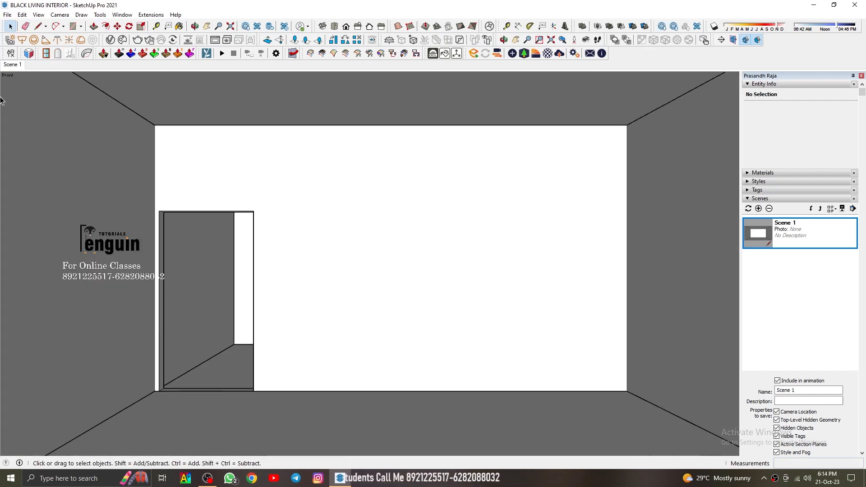
click(12, 65)
click(22, 14)
click(22, 57)
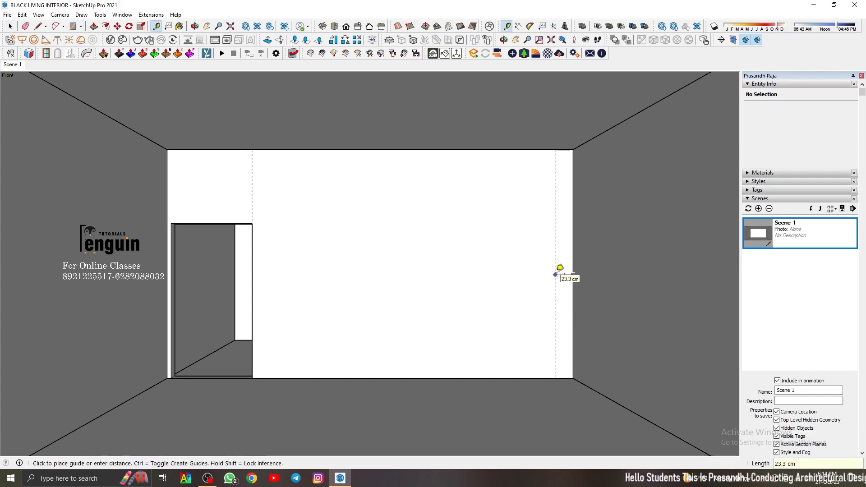
click(561, 378)
key(space)
Step: Make the new full-height panel face and its edges on the back wall a group
double_click(426, 261)
right_click(425, 261)
click(461, 341)
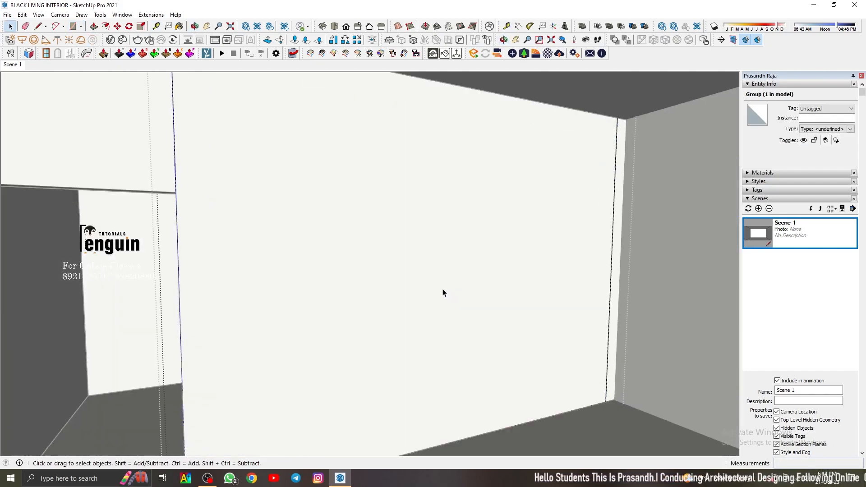
Step: Extrude the new back wall panel group's face to give it thickness, and select the panel from the saved scene
double_click(442, 291)
key(p)
click(441, 296)
key(Return)
key(space)
middle_drag(448, 300, 203, 274)
click(13, 64)
click(399, 260)
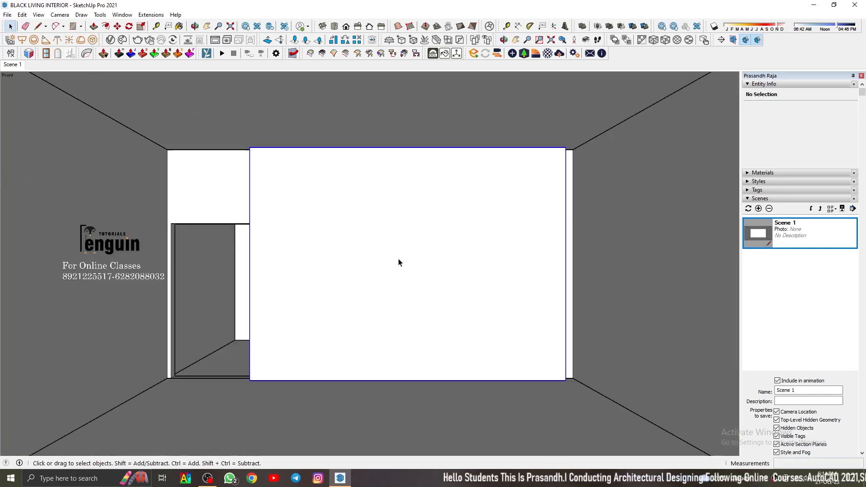
Step: Hide the back wall panel group and the room walls group to expose the ceiling
scroll(399, 260, up, 1)
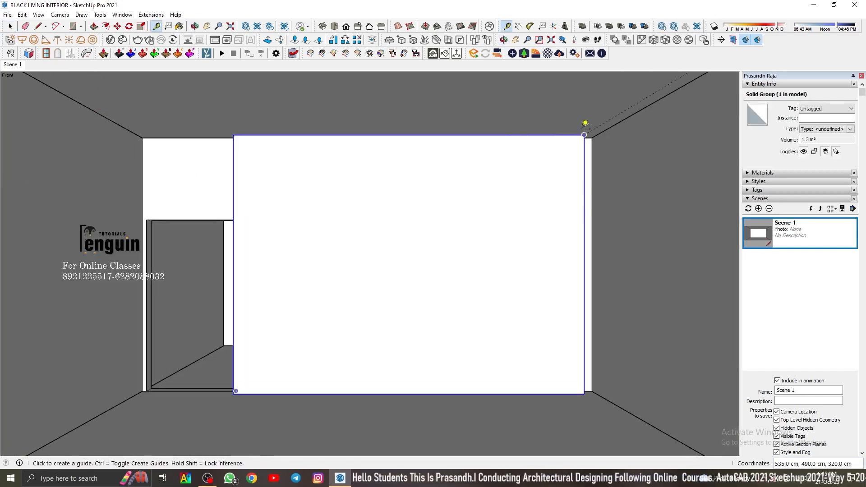
right_click(315, 188)
click(336, 213)
right_click(651, 213)
click(672, 238)
scroll(402, 190, down, 5)
Step: Draw a rectangle on the ceiling's underside from the guide near its right edge to the opposite far corner
key(r)
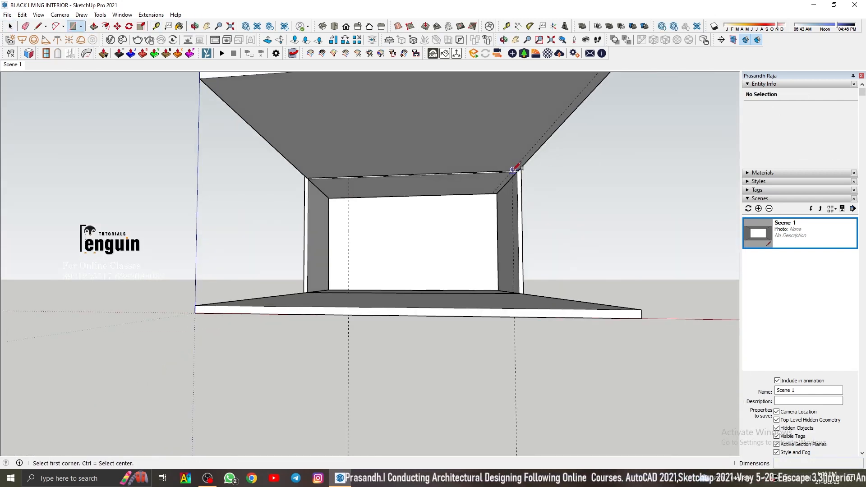
scroll(516, 168, up, 6)
middle_drag(516, 168, 376, 209)
click(595, 160)
scroll(595, 159, down, 6)
scroll(308, 163, up, 3)
click(306, 163)
key(space)
middle_drag(316, 219, 467, 201)
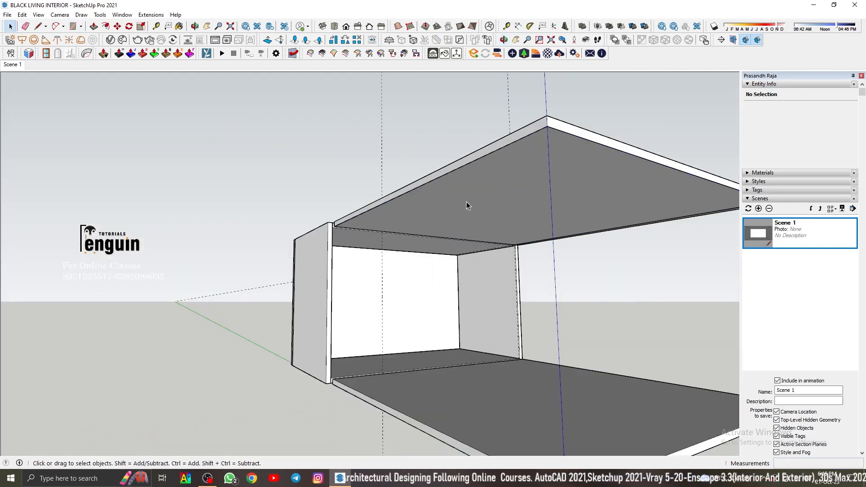
Step: Extrude the rectangle under the ceiling 8 cm as a false ceiling slab and return to the saved scene
double_click(466, 202)
scroll(430, 215, up, 2)
double_click(434, 213)
key(p)
click(434, 212)
text(8)
key(Return)
click(13, 64)
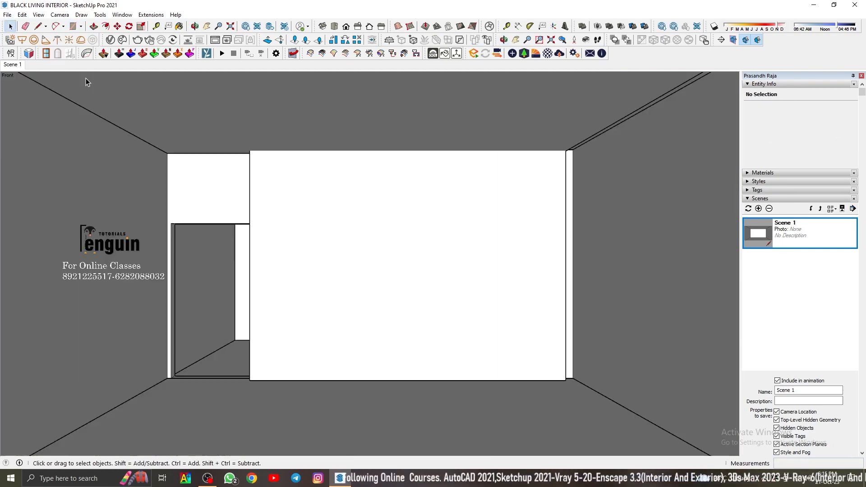
Step: With back edges shown, push the back wall panel's top face down to the underside of the false ceiling
click(333, 130)
middle_drag(333, 135, 381, 154)
scroll(323, 159, up, 2)
click(323, 159)
scroll(322, 156, up, 2)
key(k)
double_click(317, 148)
middle_drag(317, 148, 374, 180)
key(p)
middle_drag(307, 178, 311, 249)
middle_drag(243, 110, 255, 168)
scroll(260, 147, down, 2)
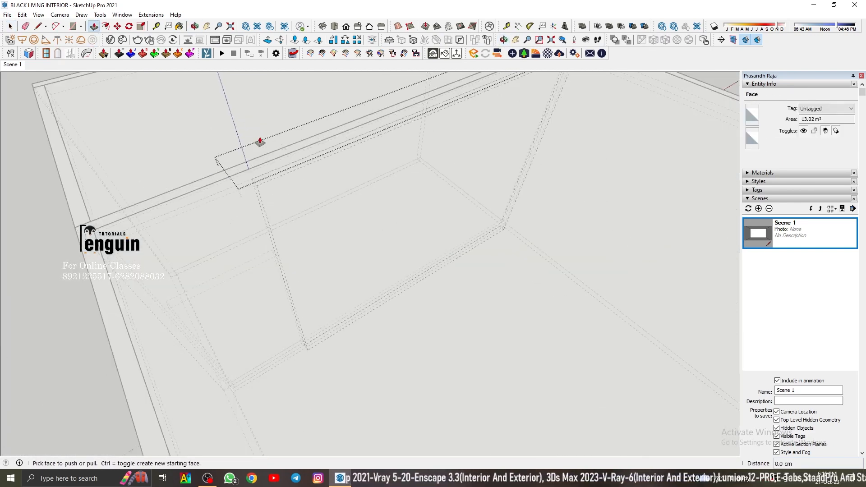
scroll(261, 141, up, 1)
click(261, 142)
click(20, 66)
click(433, 253)
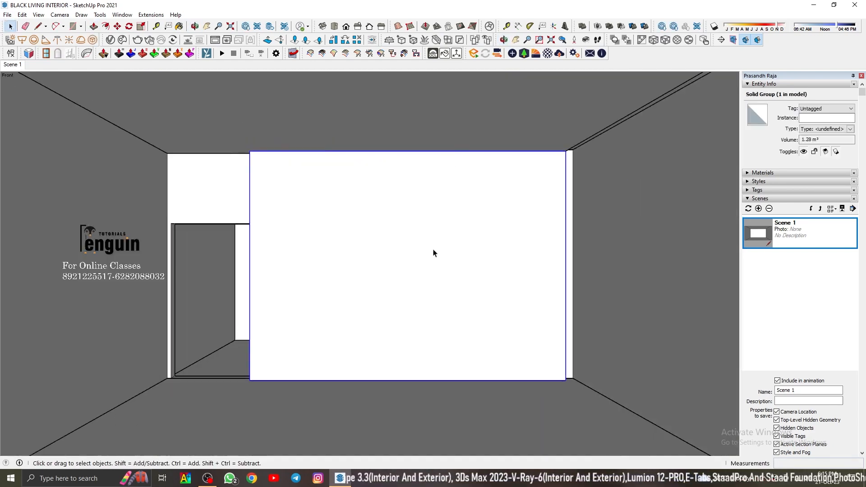
Step: Hide the back wall panel, the false ceiling and the main ceiling, and delete all guides
right_click(540, 122)
click(563, 145)
right_click(543, 174)
click(569, 200)
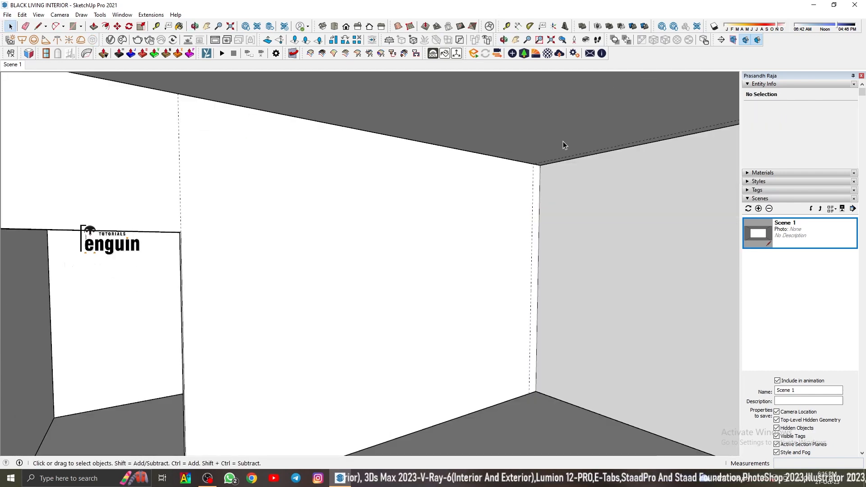
right_click(563, 140)
click(586, 164)
click(22, 14)
Step: Place guides along the right side wall's top edge and its front corner, using a 30 cm offset
middle_drag(388, 189, 453, 297)
scroll(453, 297, up, 3)
key(t)
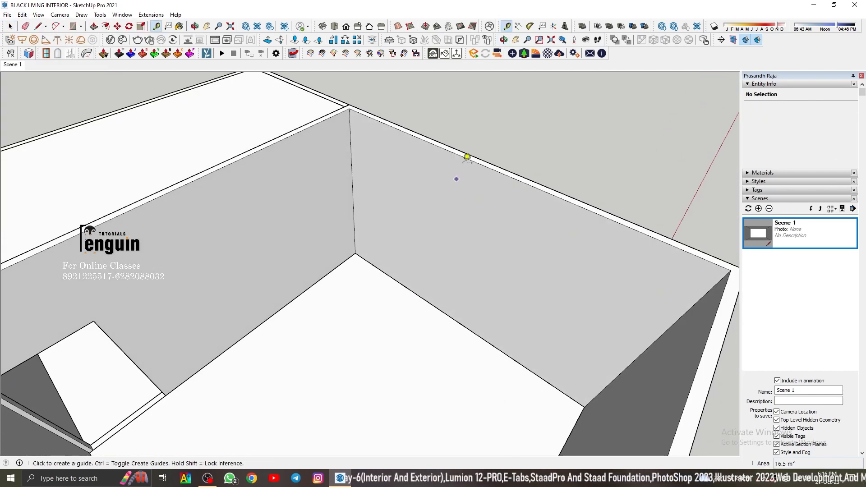
scroll(461, 176, down, 2)
middle_drag(462, 175, 500, 179)
click(575, 276)
text(30)
key(Return)
Step: Inside the walls group, draw a rectangle on the right side wall from the lower back corner to the guide intersection
key(space)
double_click(518, 251)
key(r)
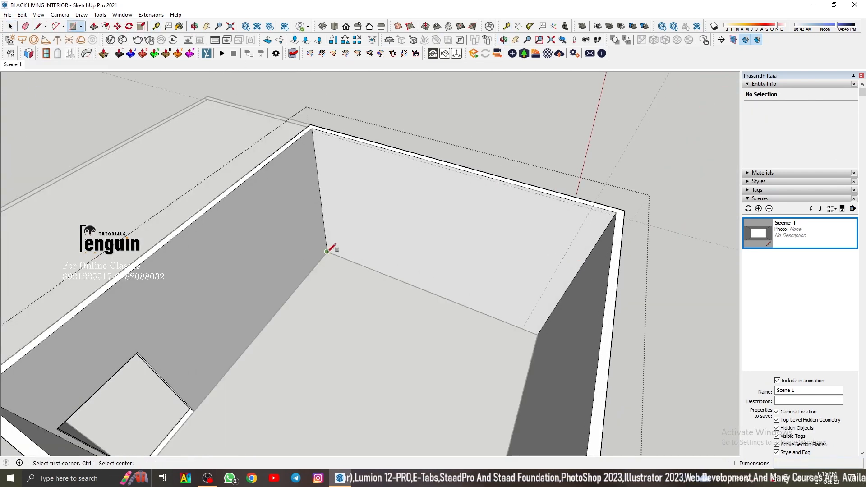
click(589, 209)
Step: Try to push the right side wall's new rectangle through the wall, and undo it
key(p)
scroll(451, 219, up, 2)
click(473, 229)
middle_drag(477, 232, 385, 223)
key(space)
key(ctrl+z)
key(Escape)
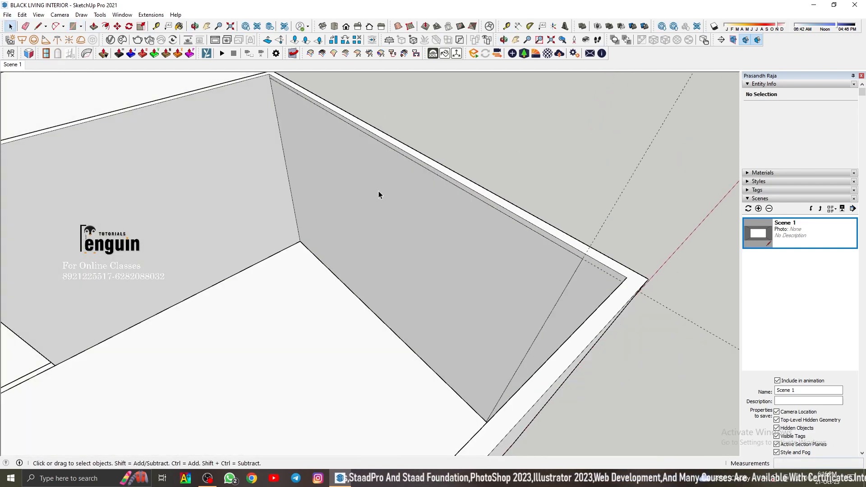
Step: Add guides on the right side wall beside its back corner and just above the floor
key(Return)
middle_drag(311, 175, 465, 173)
key(space)
double_click(465, 173)
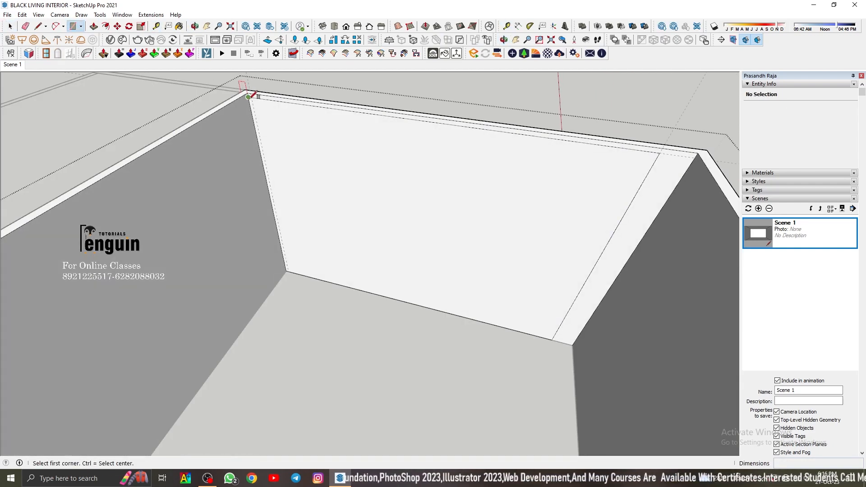
key(space)
key(Escape)
key(Return)
key(space)
double_click(408, 252)
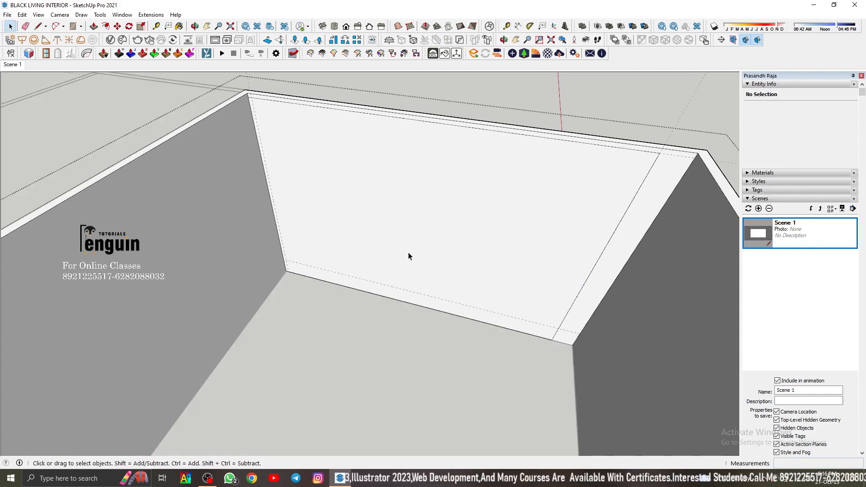
Step: Draw a rectangle between the guides on the right side wall and remove its face to cut a window opening
key(r)
click(252, 101)
scroll(451, 261, down, 4)
click(483, 297)
key(p)
key(space)
click(389, 238)
key(Delete)
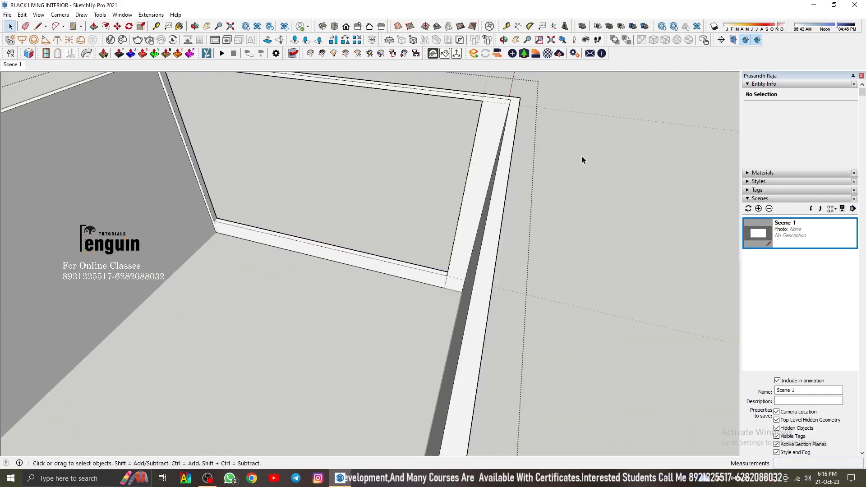
Step: Leave the walls group and delete all guides
click(582, 156)
click(22, 15)
click(42, 97)
middle_drag(316, 216, 388, 270)
scroll(404, 193, down, 3)
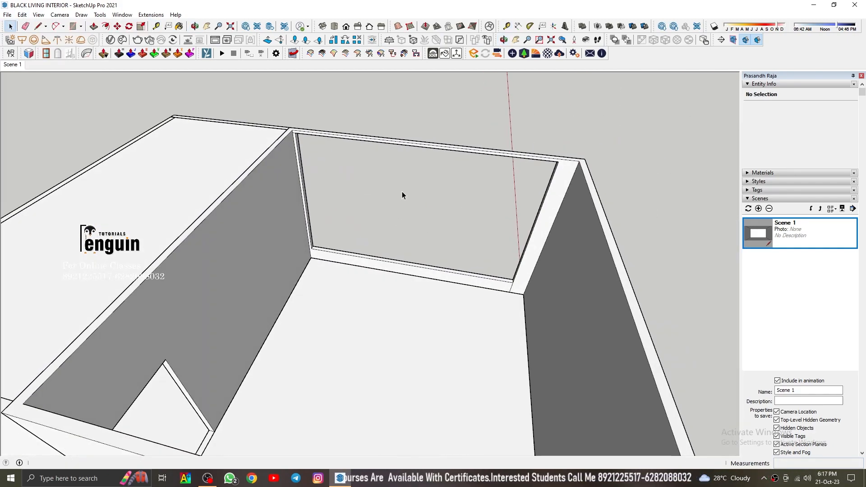
Step: Unhide the ceilings and the back wall panel, and return to the saved scene
click(396, 227)
scroll(303, 149, up, 5)
click(331, 136)
middle_drag(352, 131, 301, 112)
key(r)
key(space)
click(16, 65)
Step: Draw a full-height rectangle on the window opening's jamb nearest the extension and make it a group
middle_drag(593, 200, 472, 189)
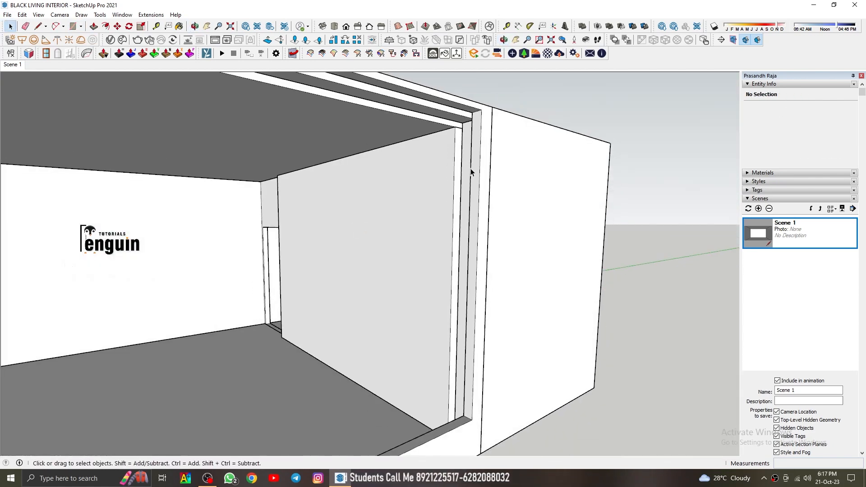
key(r)
scroll(472, 115, up, 1)
click(473, 114)
scroll(473, 118, down, 1)
click(470, 426)
key(space)
double_click(472, 151)
right_click(471, 149)
click(509, 229)
Step: Extrude the jamb strip inside its group into a vertical window frame member and leave the group
double_click(472, 225)
scroll(472, 225, up, 1)
key(p)
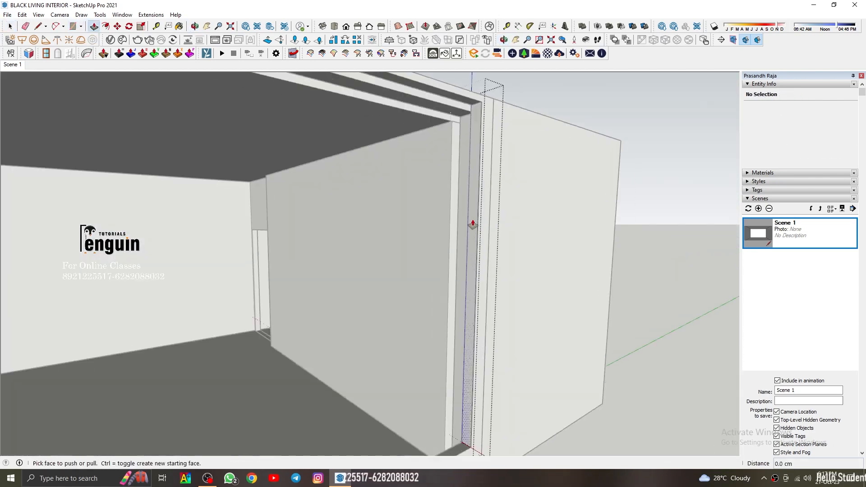
click(472, 225)
key(Return)
key(space)
click(518, 193)
Step: Copy the vertical frame member to the opposite jamb of the window opening
scroll(487, 149, down, 2)
middle_drag(492, 122, 428, 147)
click(483, 141)
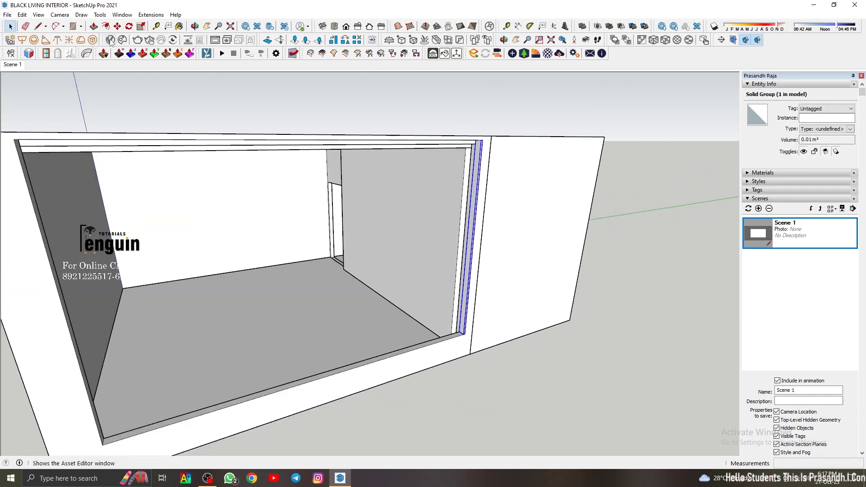
scroll(465, 332, up, 2)
click(465, 331)
key(ctrl)
scroll(450, 311, down, 4)
click(245, 368)
key(space)
click(153, 288)
Step: Draw a 10 x 460 cm rectangle along the underside of the window opening's head
middle_drag(316, 181, 171, 127)
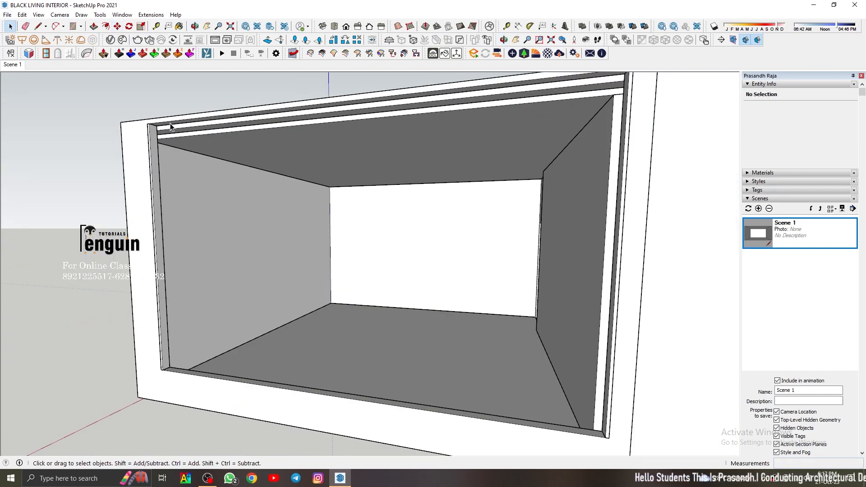
scroll(172, 130, up, 2)
key(e)
click(164, 129)
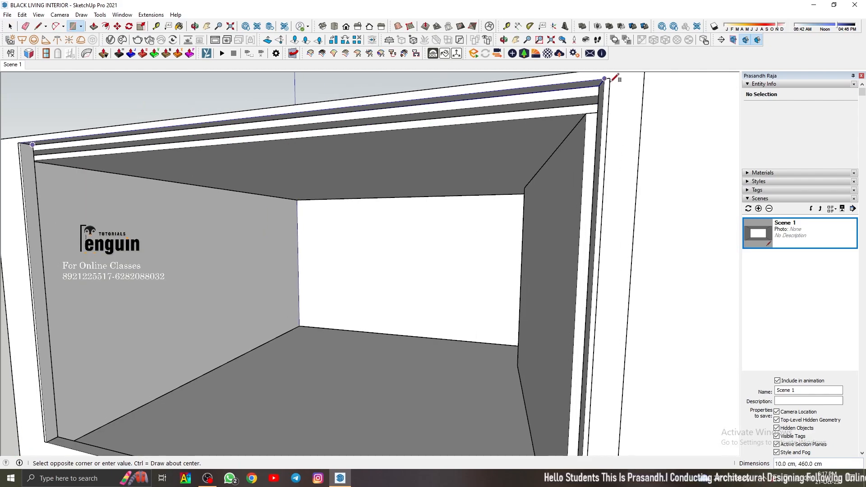
click(612, 79)
Step: Make the head rectangle a group and extrude it into the window's top frame member
key(space)
double_click(587, 85)
right_click(587, 85)
click(620, 164)
key(p)
key(space)
click(559, 149)
Step: Copy the window's top frame member down to the sill of the opening
click(581, 86)
key(m)
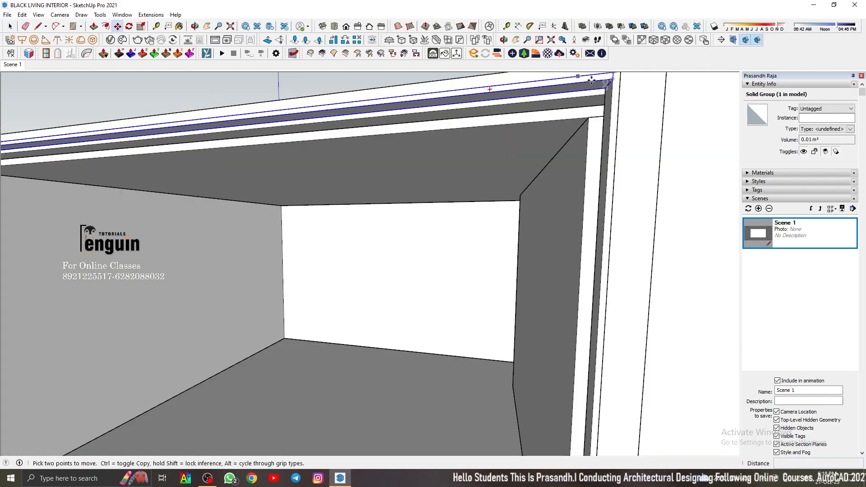
key(ctrl)
click(608, 81)
scroll(607, 83, down, 3)
click(585, 363)
key(space)
click(236, 234)
Step: Place a guide lengthwise along the window's bottom frame member
middle_drag(217, 237, 280, 239)
click(244, 219)
click(99, 175)
key(t)
middle_drag(198, 185, 234, 288)
scroll(234, 329, up, 4)
click(234, 332)
scroll(234, 314, up, 2)
click(226, 309)
click(234, 300)
scroll(234, 302, down, 5)
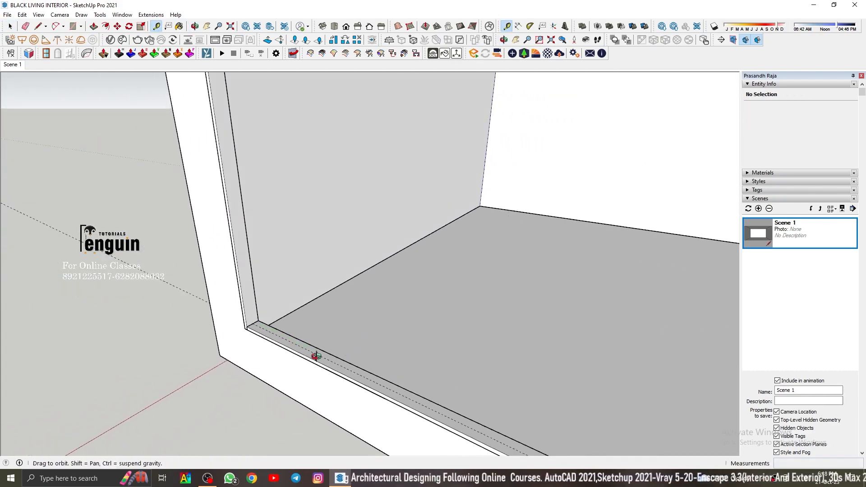
Step: Place a cross guide on the window's bottom frame member and add 1.25 cm offset guides around the guide intersection
click(390, 368)
scroll(363, 348, up, 4)
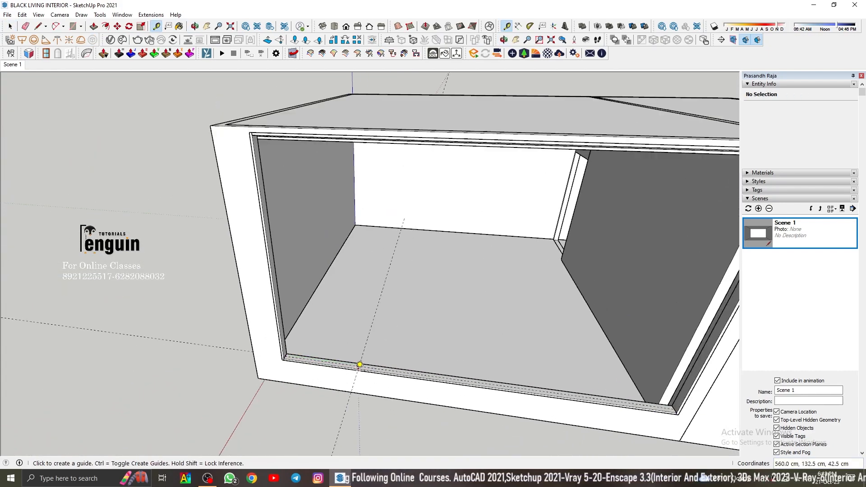
key(Return)
scroll(342, 338, up, 4)
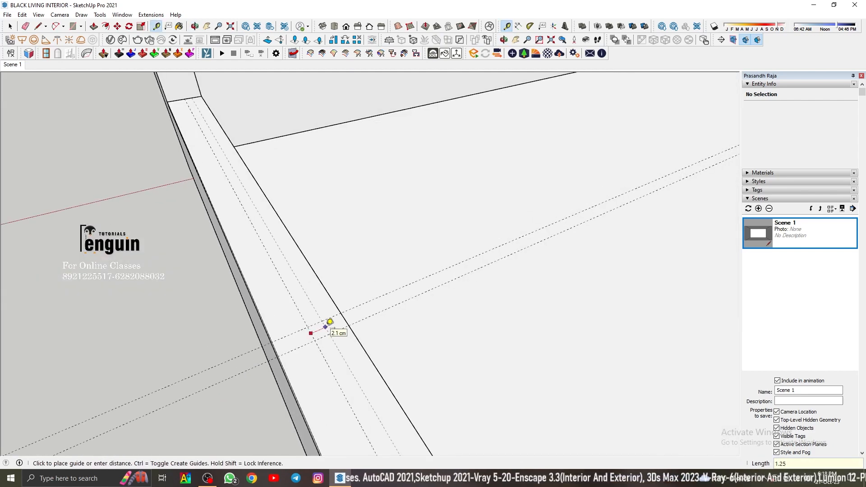
key(Return)
scroll(323, 329, up, 2)
Step: Draw the small mullion profile between the guides as a group and extrude it up to the top frame member
click(308, 337)
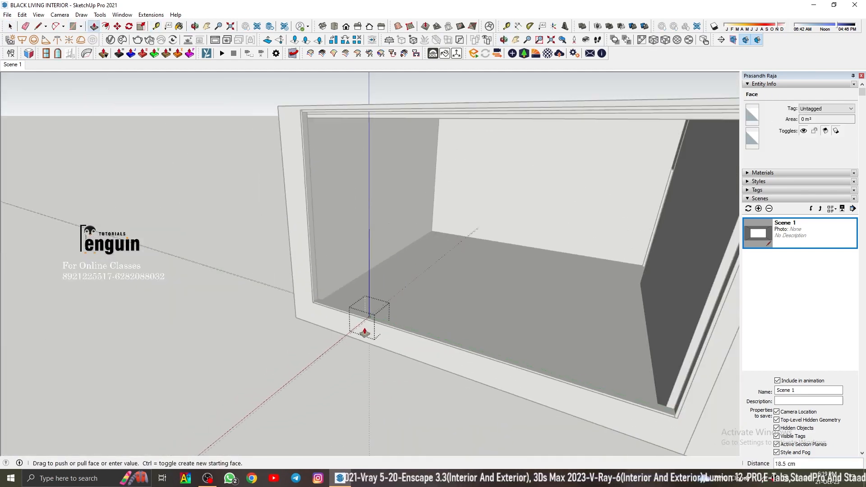
drag(359, 317, 360, 97)
key(space)
Step: Copy the mullion along the window's bottom frame member to form a second mullion
click(384, 266)
middle_drag(384, 266, 165, 270)
key(m)
scroll(129, 326, up, 3)
click(139, 321)
key(ctrl)
scroll(256, 347, up, 2)
click(256, 348)
scroll(271, 351, up, 2)
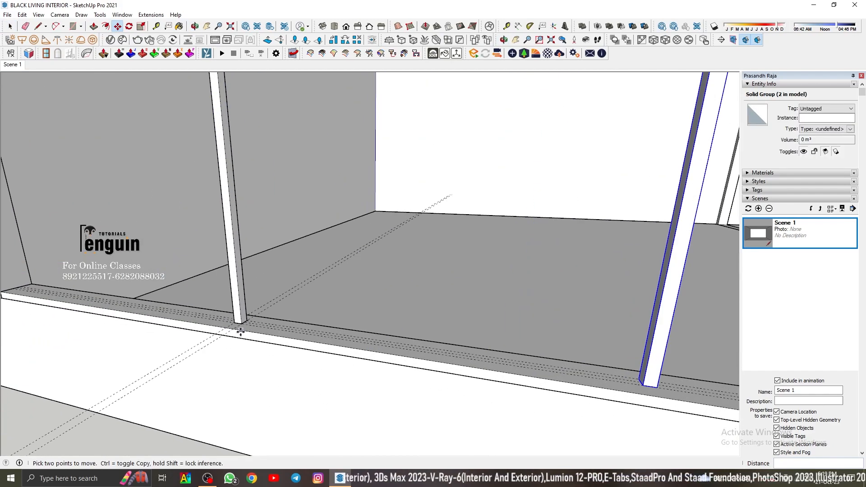
Step: Copy the mullion twice more along the window, spaced about 103 cm apart, to make four mullions
click(242, 332)
key(ctrl)
scroll(243, 333, down, 4)
scroll(380, 353, up, 2)
click(381, 353)
scroll(381, 353, down, 4)
scroll(195, 318, up, 2)
click(194, 318)
key(ctrl)
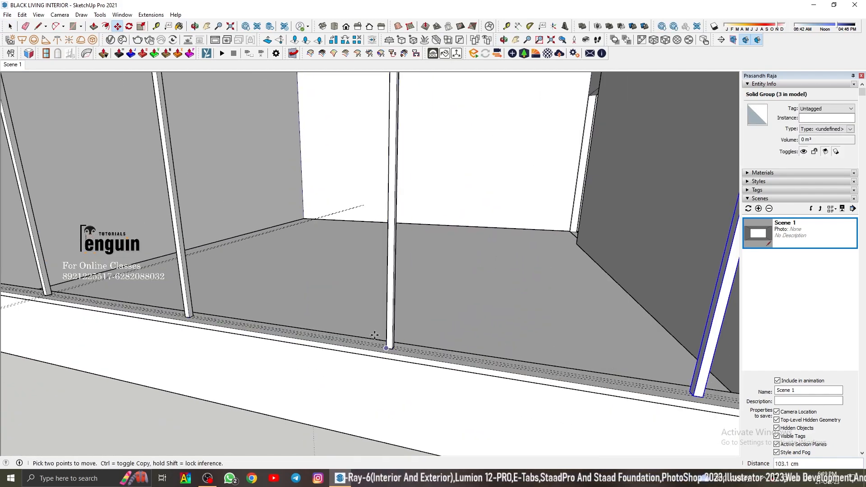
click(391, 347)
Step: Select all four mullions and shift them together along the length of the window frame
key(space)
scroll(390, 344, down, 6)
middle_drag(348, 288, 385, 215)
ctrl+click(228, 212)
key(m)
scroll(392, 340, up, 2)
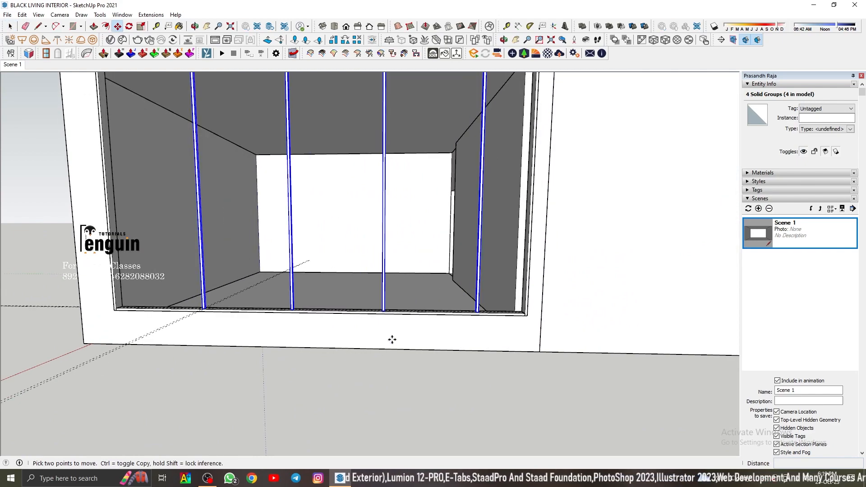
click(364, 335)
key(space)
scroll(363, 335, down, 5)
mouse_move(325, 261)
middle_down()
mouse_move(207, 284)
mouse_move(311, 262)
middle_up()
scroll(311, 262, up, 3)
click(17, 67)
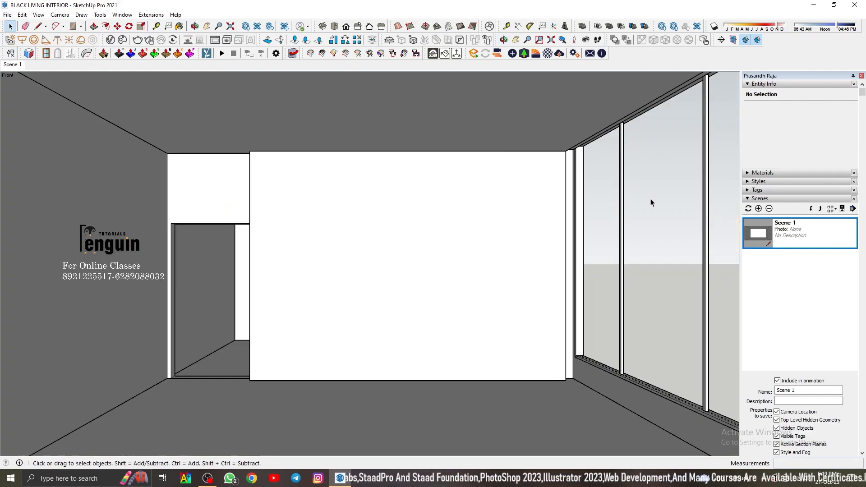
scroll(652, 201, up, 3)
click(17, 66)
middle_drag(487, 216, 193, 153)
scroll(170, 316, up, 5)
scroll(234, 384, up, 2)
click(235, 384)
scroll(234, 379, down, 5)
scroll(181, 182, up, 3)
scroll(195, 190, up, 2)
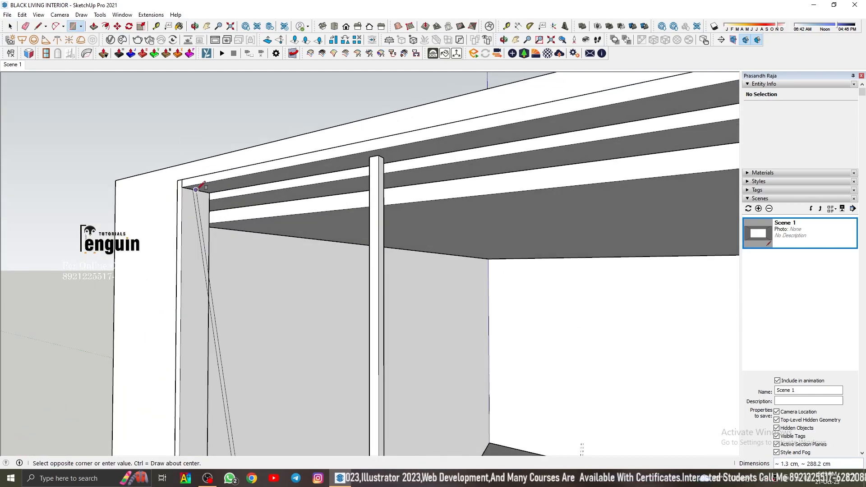
key(space)
scroll(220, 198, down, 5)
middle_drag(219, 199, 312, 225)
mouse_move(312, 275)
middle_down()
mouse_move(309, 239)
mouse_move(311, 279)
middle_up()
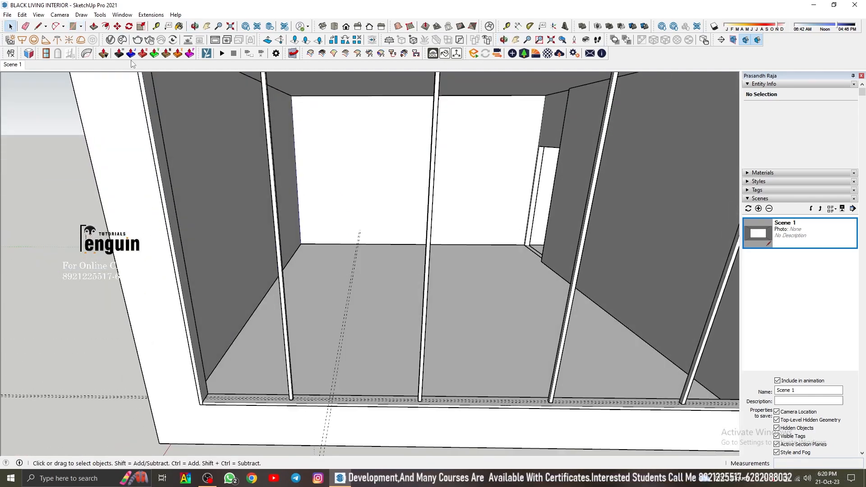
Step: Draw a thin rectangle along the bottom frame member from the end frame to the first mullion and group it
click(156, 25)
middle_drag(253, 235, 178, 266)
scroll(168, 405, up, 4)
middle_drag(120, 188, 420, 402)
key(g)
scroll(475, 391, up, 2)
scroll(471, 393, down, 1)
Step: Extrude the grouped strip up to the top frame member to form the first window panel
double_click(466, 393)
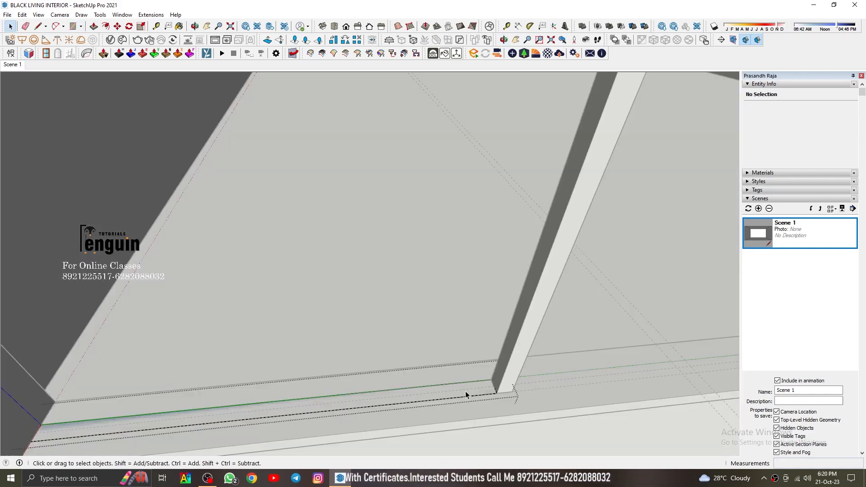
key(p)
click(464, 393)
scroll(451, 361, down, 6)
middle_drag(451, 361, 413, 195)
scroll(325, 218, up, 4)
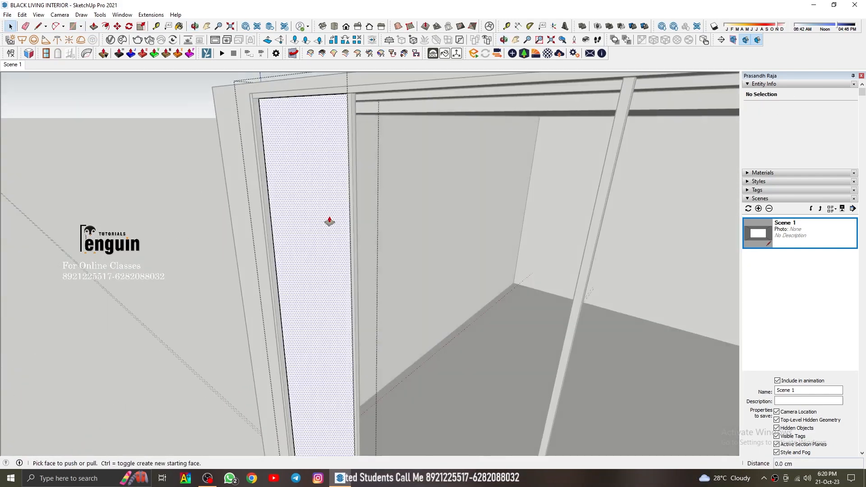
Step: Push/Pull the large face of the first window panel to adjust its thickness
click(324, 244)
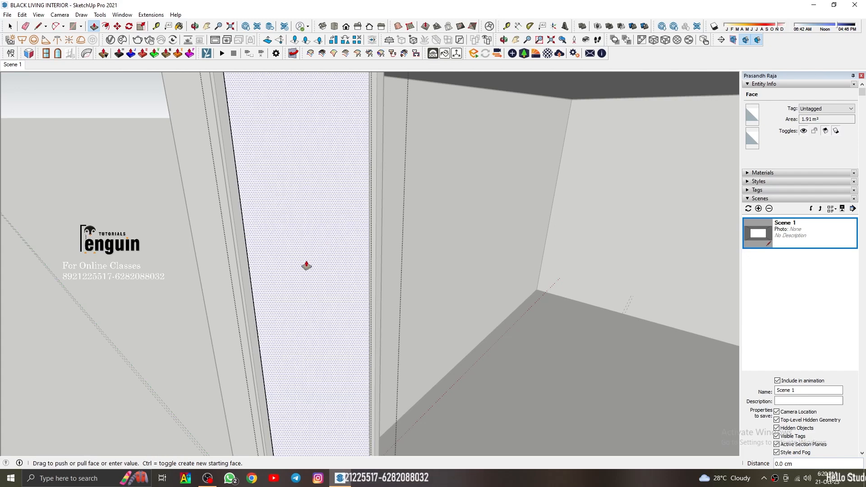
middle_drag(309, 264, 315, 284)
click(315, 284)
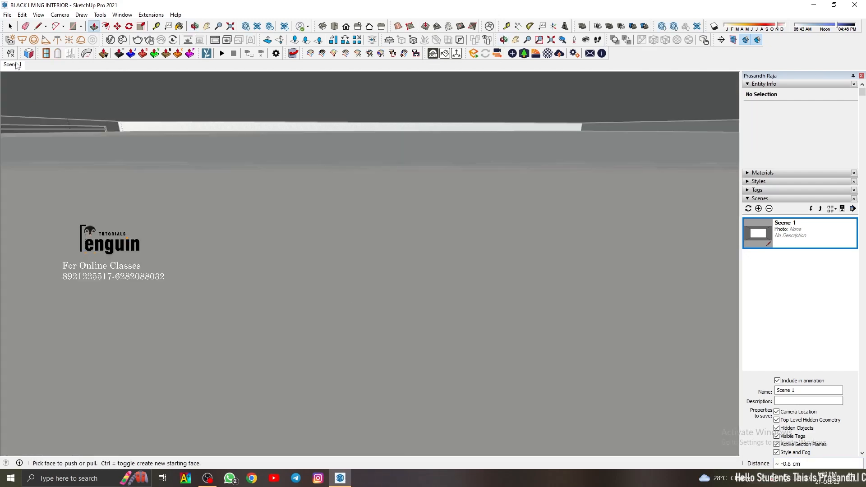
click(16, 64)
scroll(213, 196, up, 5)
middle_drag(213, 196, 440, 265)
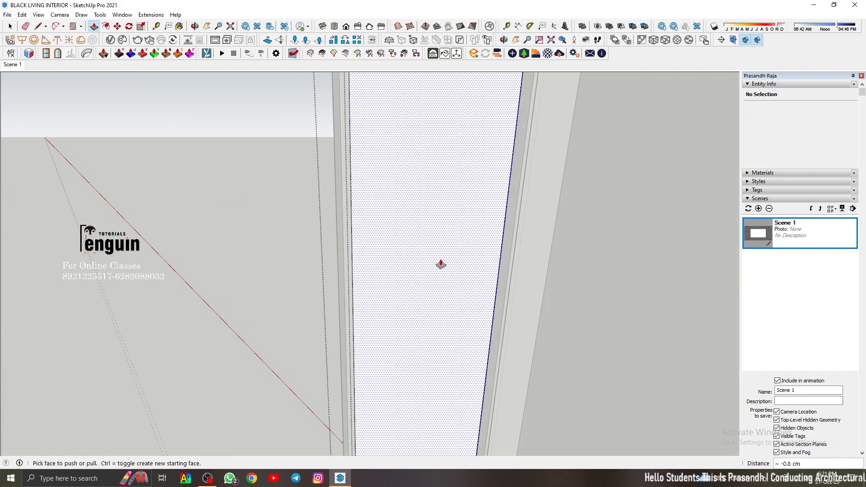
key(Return)
Step: Copy the first window panel into the second bay, placing it against the next mullion
key(space)
click(156, 210)
middle_drag(156, 210, 419, 203)
scroll(302, 203, down, 6)
click(305, 217)
click(118, 26)
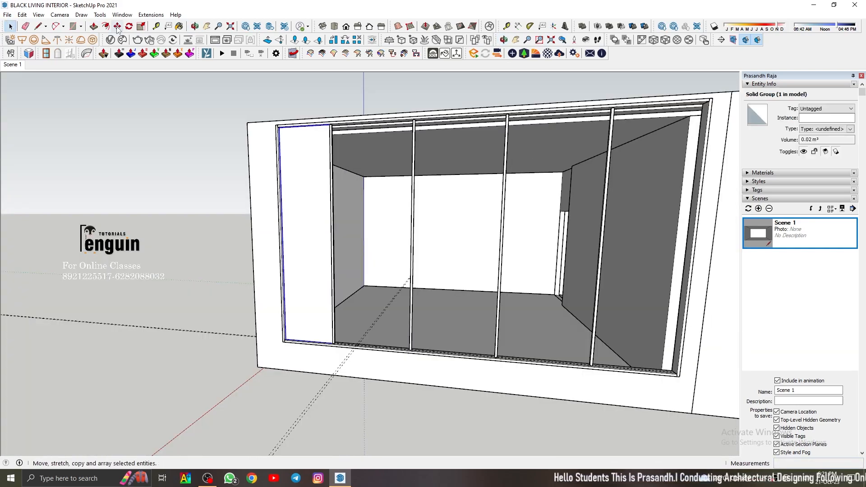
scroll(352, 331, up, 5)
click(351, 331)
key(ctrl)
scroll(489, 330, up, 4)
click(488, 330)
scroll(255, 321, down, 3)
key(Escape)
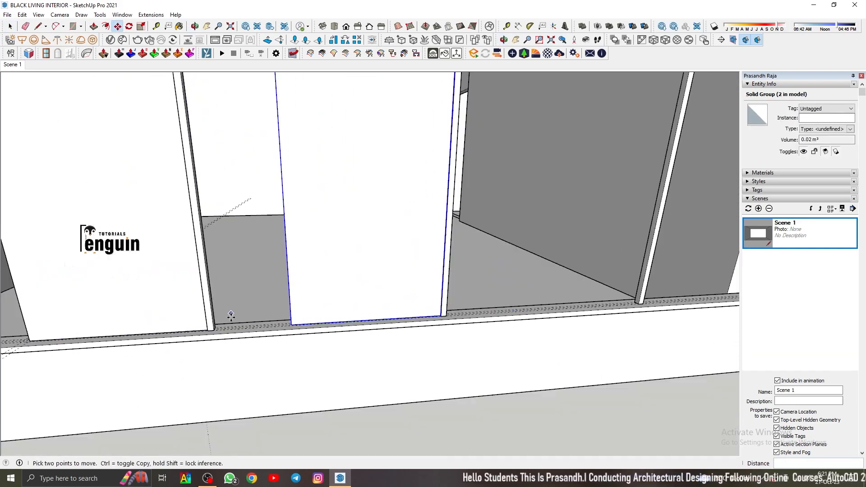
Step: Copy the window panel into the remaining bays so that all five bays have a panel
click(446, 316)
key(ctrl)
scroll(339, 303, down, 4)
scroll(500, 293, up, 5)
click(544, 295)
key(space)
Step: Extend the side edge of the fifth window panel to the adjacent mullion with Push/Pull
middle_drag(262, 202, 404, 207)
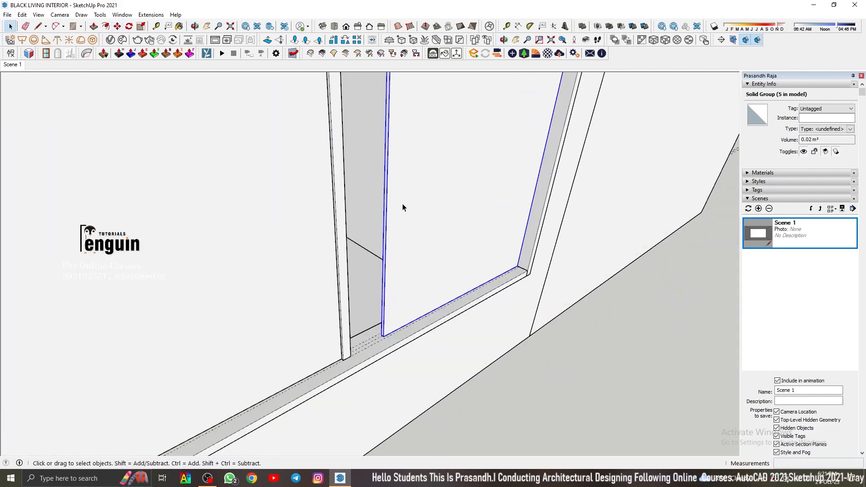
double_click(404, 207)
key(p)
click(384, 219)
click(313, 241)
key(space)
scroll(406, 252, down, 5)
Step: Widen the fourth window panel with Push/Pull so it fills the bay between its two mullions
click(498, 259)
double_click(388, 259)
key(p)
click(361, 261)
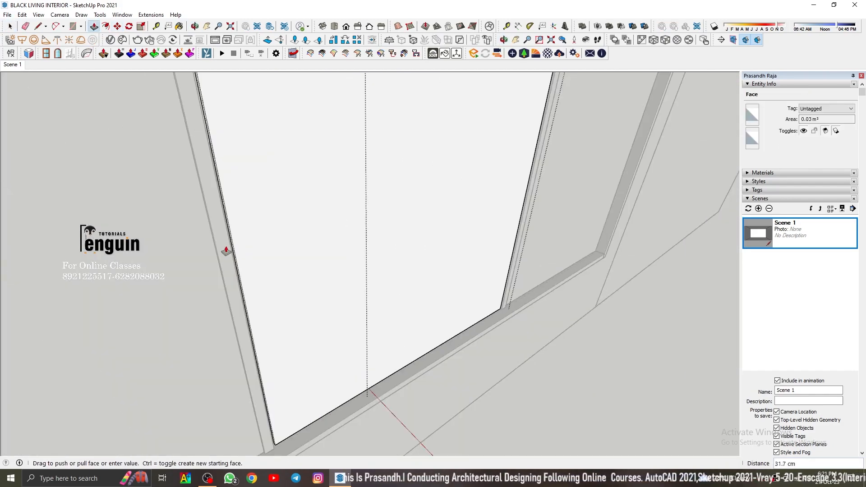
middle_drag(441, 243, 337, 235)
click(155, 208)
key(space)
Step: Widen the third window panel with Push/Pull to close the gap to its neighbouring mullion
click(370, 226)
double_click(194, 230)
middle_drag(180, 232, 272, 247)
key(p)
click(375, 237)
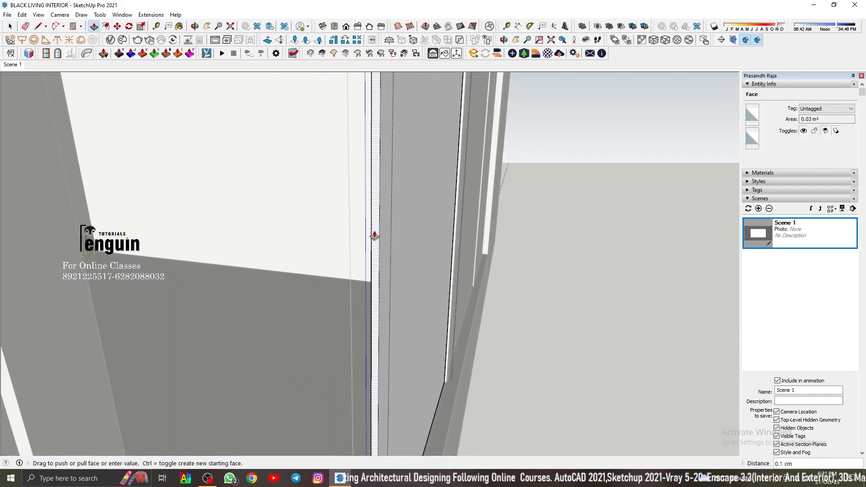
middle_drag(375, 236, 252, 216)
click(132, 187)
key(space)
Step: Extend the second window panel's edge to the first mullion with Push/Pull
scroll(252, 225, down, 5)
double_click(327, 274)
key(p)
middle_drag(271, 273, 487, 255)
click(323, 286)
click(228, 230)
scroll(321, 299, down, 5)
Step: Place a vertical and a horizontal guide on the back wall panel to mark out a cabinet beside the window
click(13, 65)
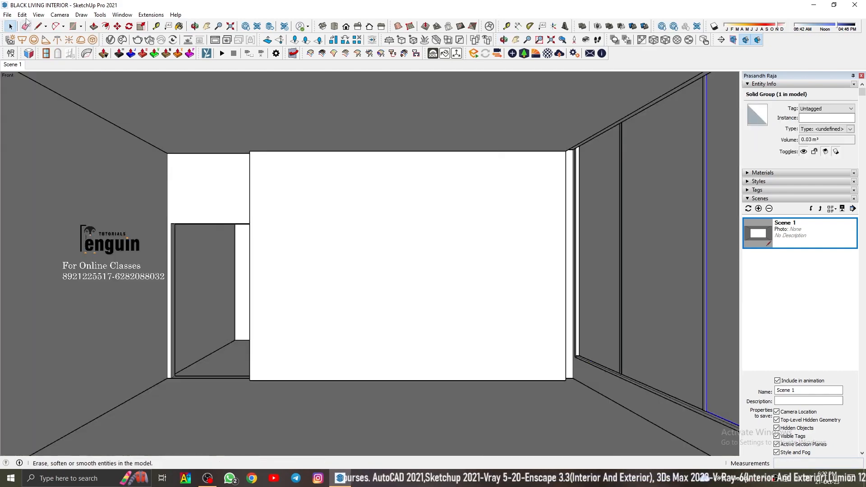
scroll(486, 333, up, 2)
click(13, 65)
click(156, 27)
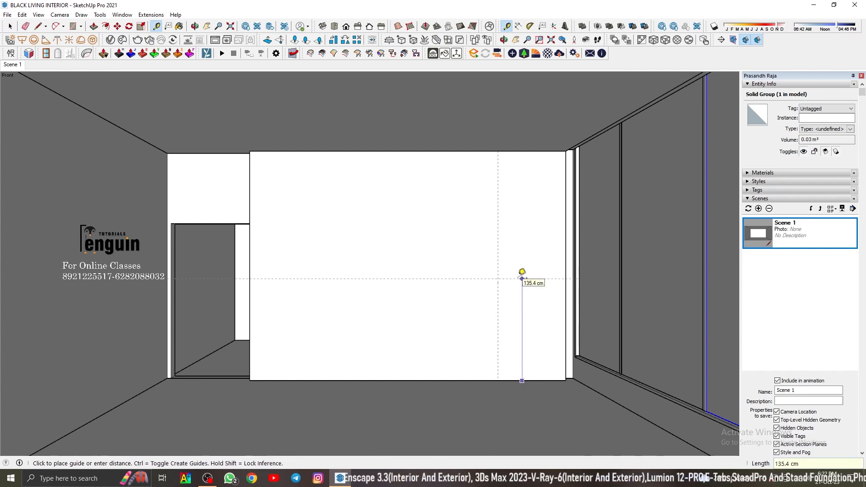
text(0)
key(Return)
Step: Draw the cabinet rectangle from the guide intersection to the wall's lower corner near the window and group it
key(r)
click(492, 250)
click(593, 416)
right_click(530, 311)
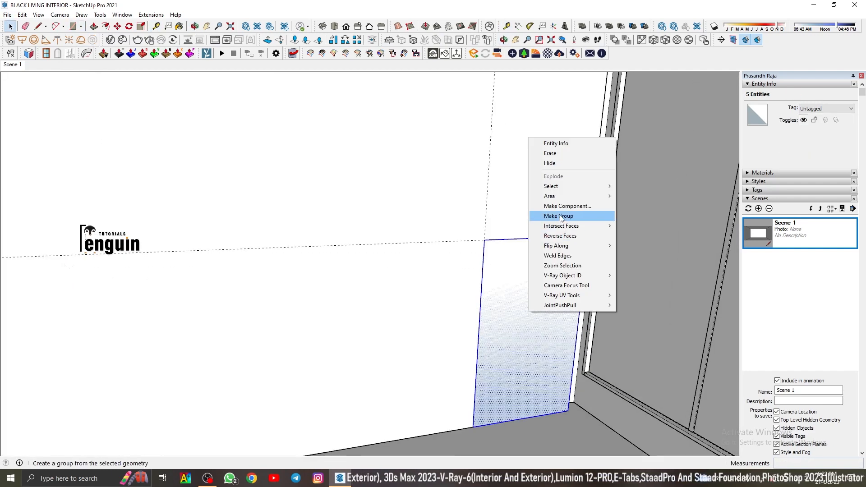
click(560, 216)
Step: Extrude the grouped rectangle forward from the back wall into a cabinet block
key(p)
key(Return)
key(space)
click(13, 65)
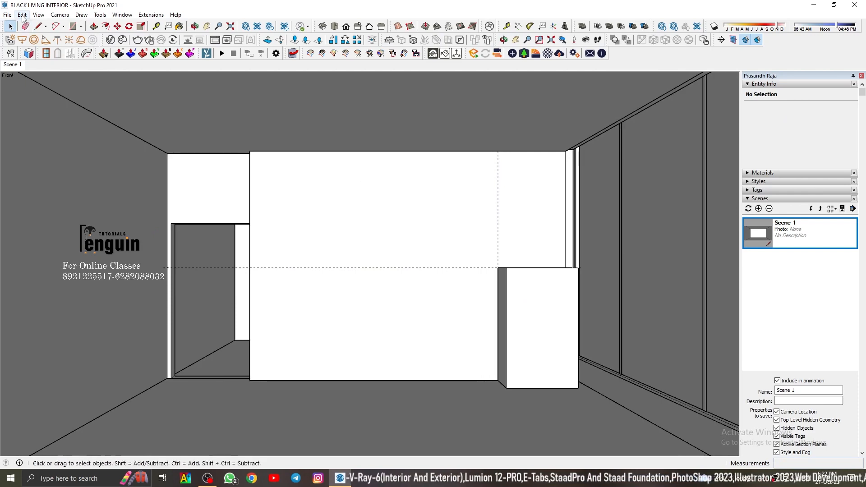
Step: Delete all guides from the model
click(22, 17)
click(47, 98)
click(22, 17)
click(23, 17)
Step: Place a horizontal guide 50 cm above the cabinet's base and a vertical centre guide on its front, with 0.75 cm offset guides
scroll(569, 351, up, 3)
middle_drag(471, 273, 483, 338)
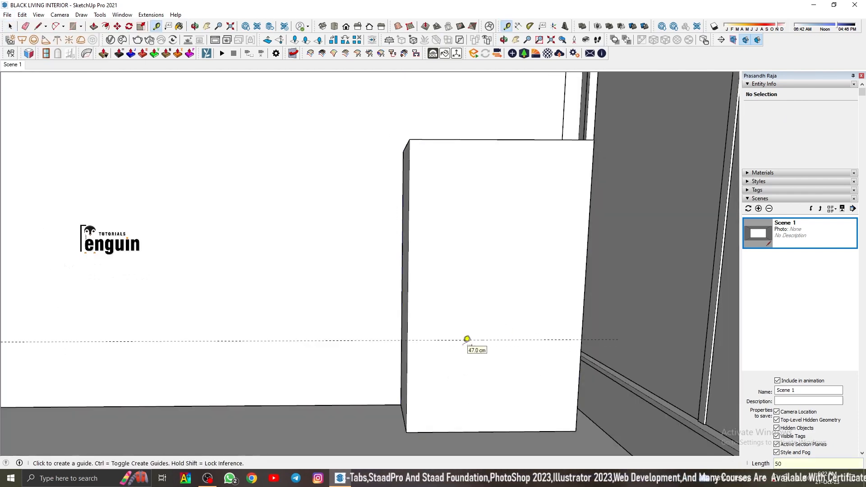
scroll(500, 340, up, 1)
click(505, 341)
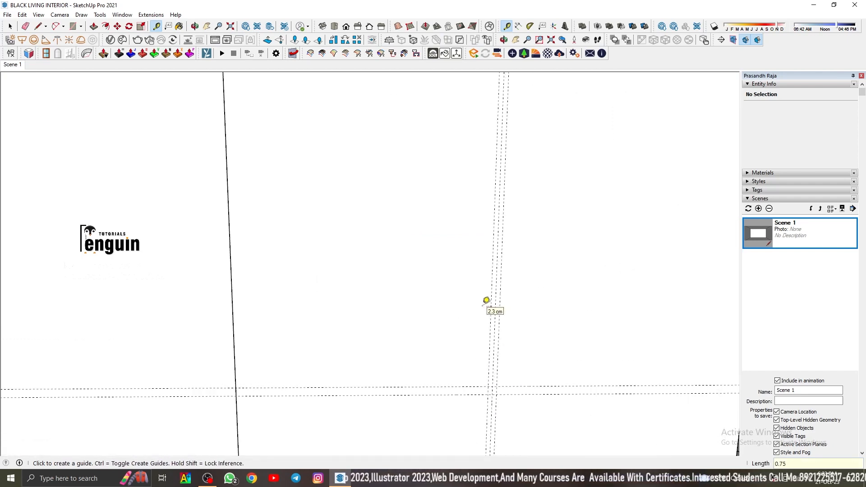
scroll(472, 348, down, 6)
Step: Draw narrow horizontal and vertical rectangles between the guide pairs across the cabinet's front face
key(r)
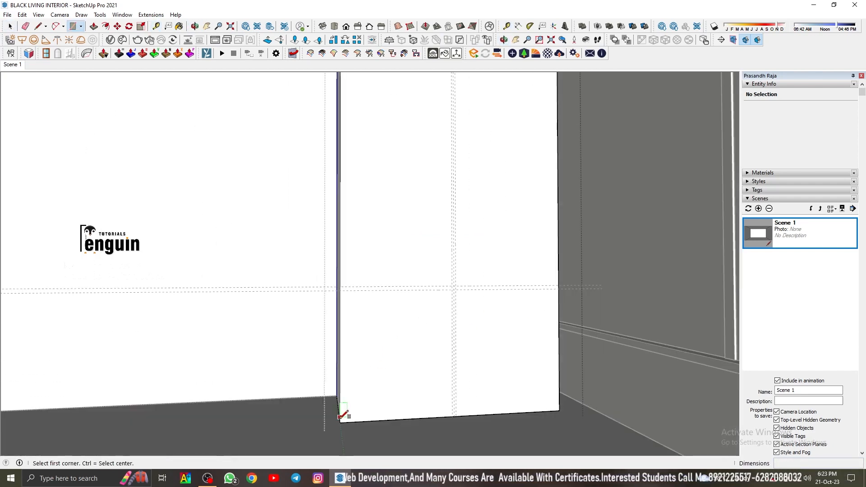
click(340, 420)
scroll(455, 289, up, 3)
click(448, 288)
click(454, 288)
scroll(457, 288, down, 2)
click(561, 413)
click(334, 285)
scroll(355, 330, down, 5)
scroll(428, 122, up, 4)
click(423, 122)
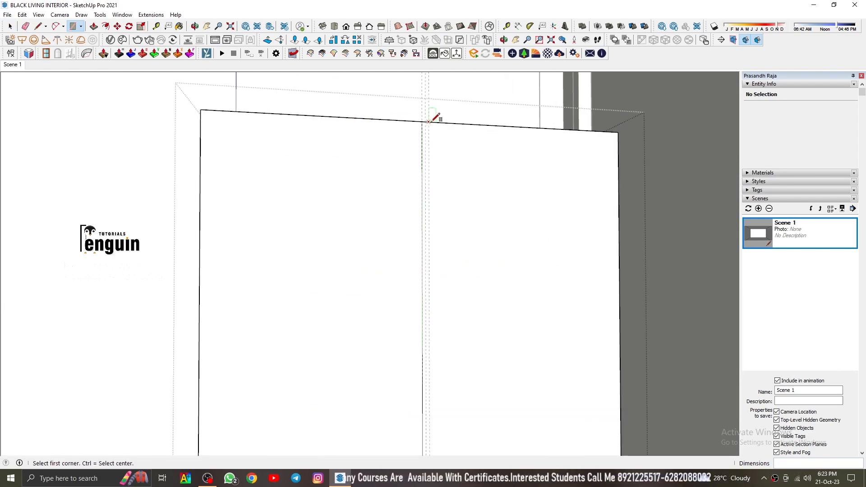
click(428, 123)
scroll(433, 129, down, 4)
click(558, 420)
Step: Push the narrow strips into the cabinet front to form recessed door grooves
key(p)
click(409, 389)
key(space)
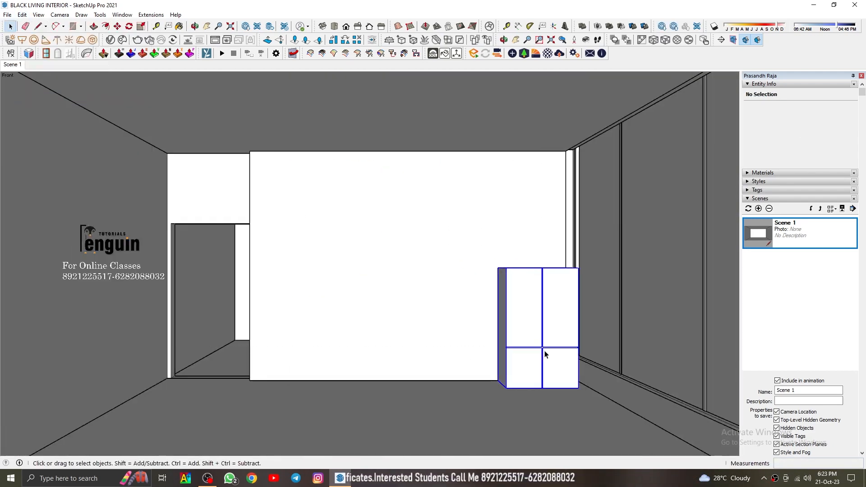
scroll(544, 351, up, 4)
middle_drag(544, 351, 631, 379)
click(118, 26)
click(432, 408)
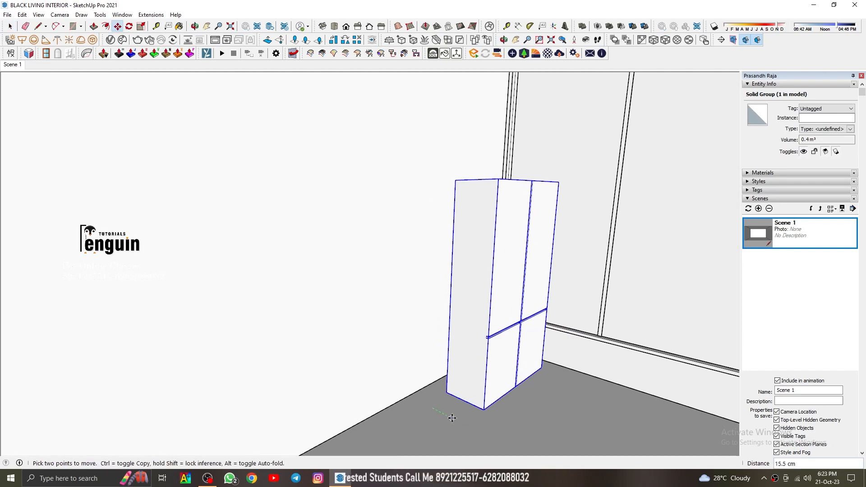
key(Escape)
Step: Edit inside the cabinet group to make the cabinet block shallower
scroll(487, 342, up, 3)
middle_drag(487, 342, 548, 288)
key(space)
double_click(512, 304)
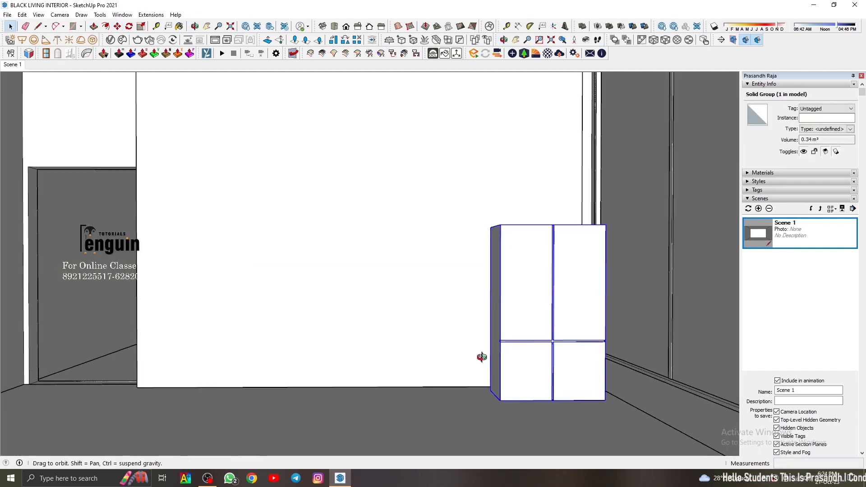
middle_drag(482, 357, 548, 397)
key(m)
click(555, 406)
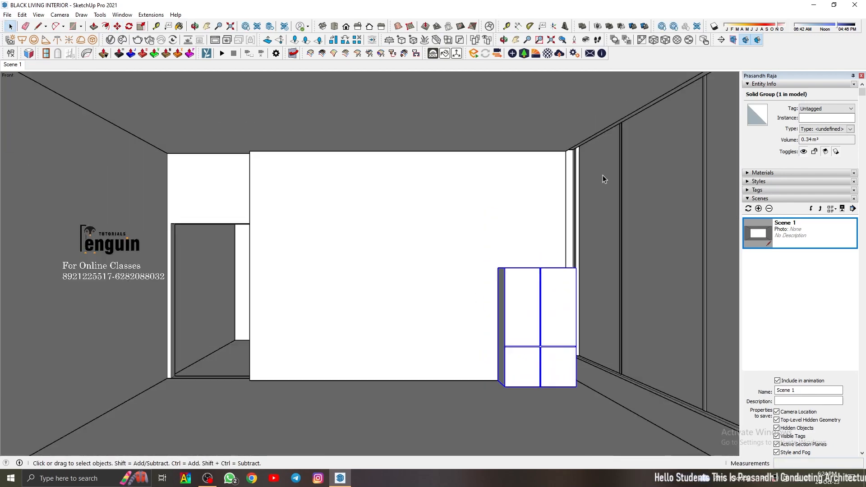
Step: Bring the Curtains 003 model in from the Chaos Cosmos browser and place it on the room floor
click(123, 41)
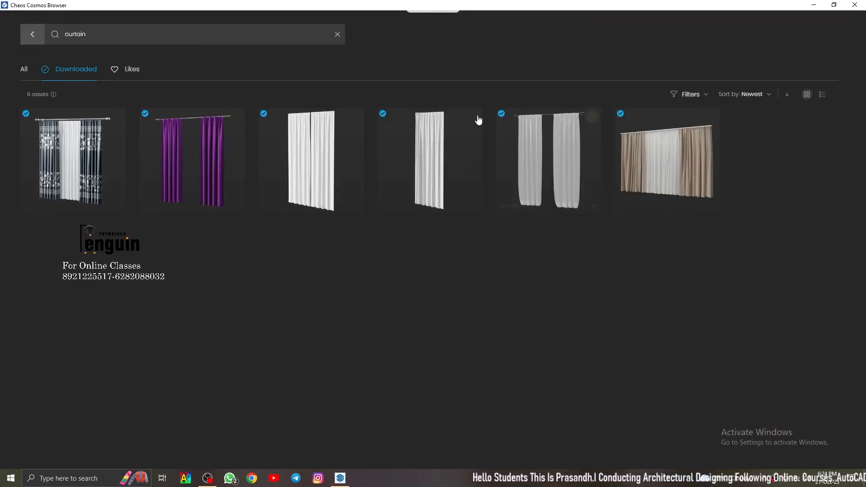
click(854, 5)
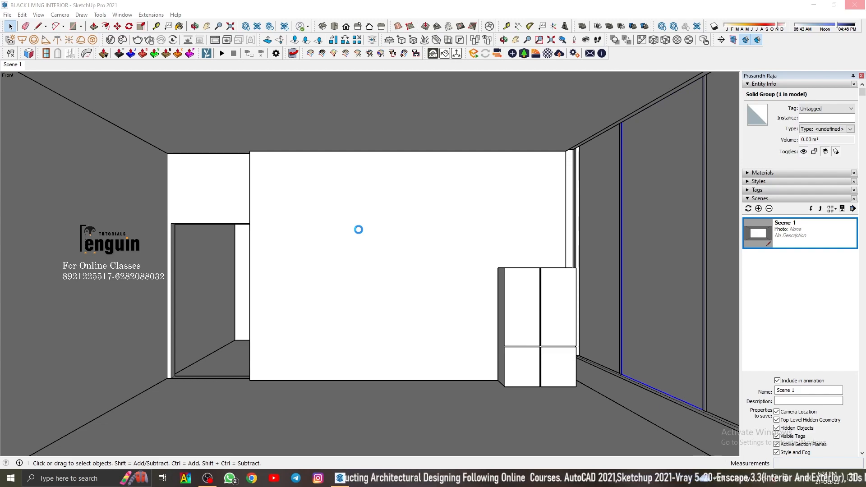
middle_drag(412, 380, 552, 262)
click(455, 288)
Step: Rotate the curtain 90 degrees so it runs parallel to the side window
click(129, 26)
middle_drag(468, 270, 360, 325)
scroll(356, 354, up, 3)
click(354, 353)
click(383, 356)
scroll(382, 355, down, 3)
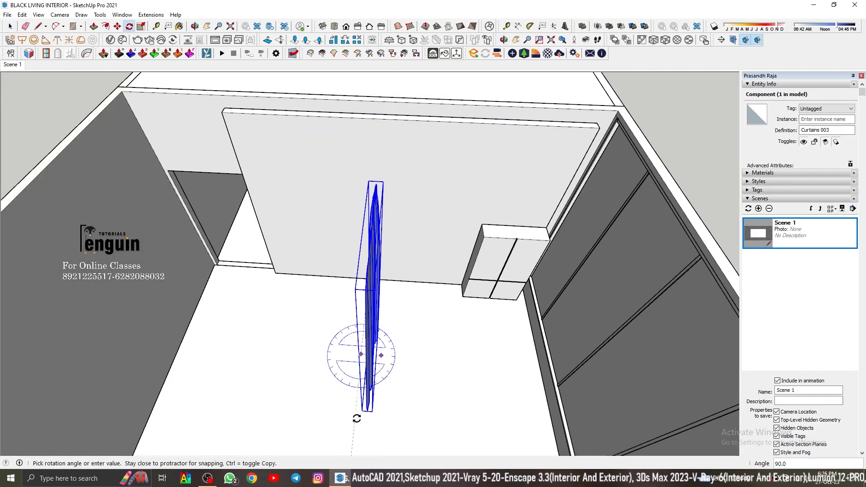
Step: Move the curtain to the side window, beside the cabinet at the back corner
middle_drag(315, 287, 356, 332)
click(355, 337)
middle_drag(467, 298, 142, 206)
click(403, 196)
key(space)
click(12, 64)
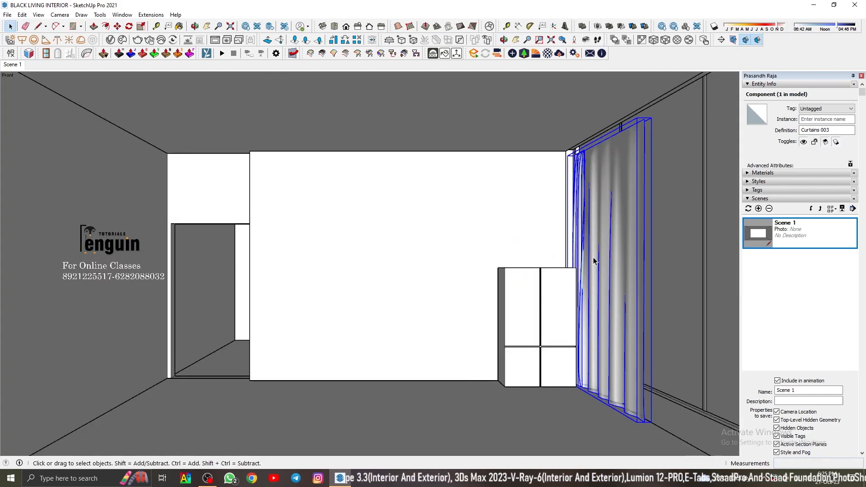
Step: Shift the curtain tight against the window and return to the Scene 1 view
middle_drag(473, 248, 715, 294)
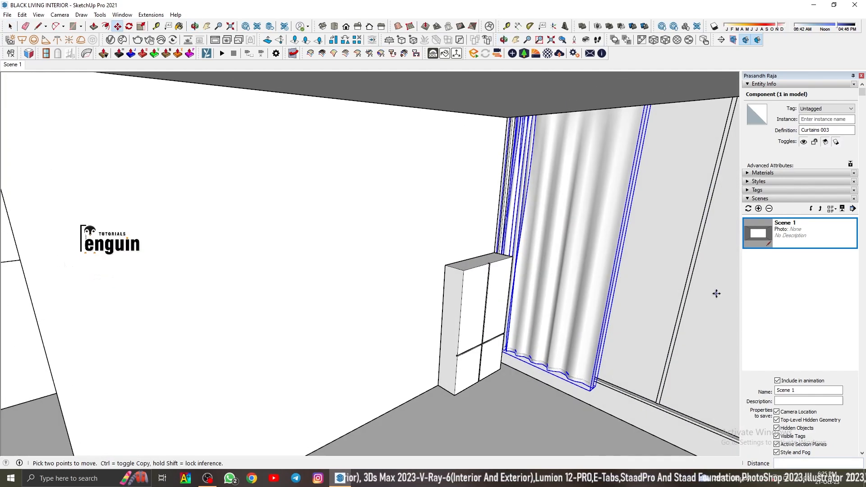
key(Escape)
key(space)
click(14, 65)
click(569, 305)
scroll(569, 305, up, 3)
middle_drag(569, 306, 586, 333)
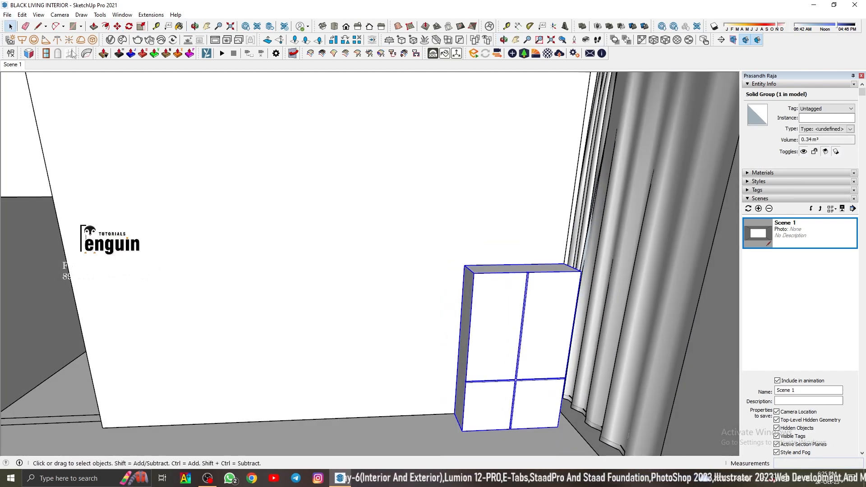
Step: Add the Rug 25-37 model from Chaos Cosmos to the floor in front of the back wall
click(13, 65)
click(663, 212)
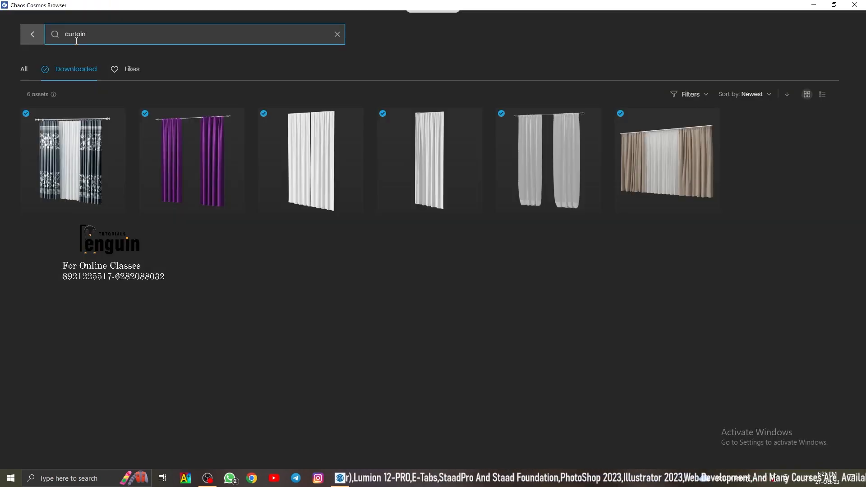
click(27, 115)
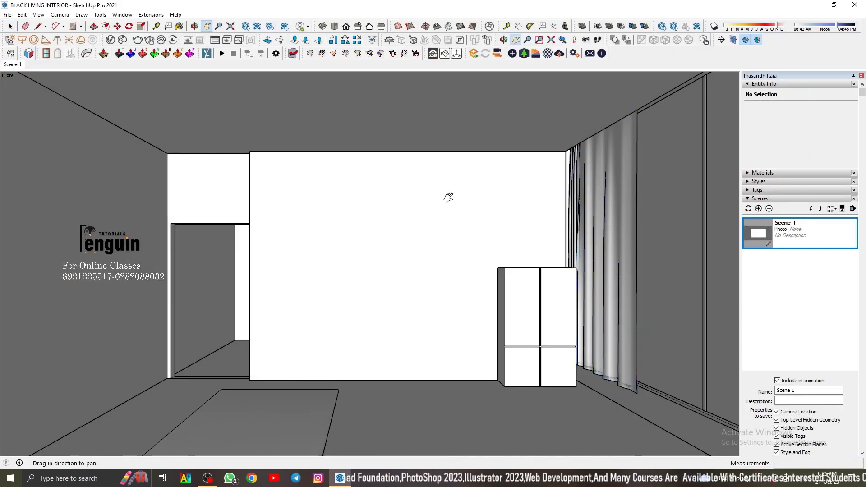
Step: Pan the view to show more floor, update Scene 1 with it and save the model
drag(426, 268, 421, 246)
click(8, 15)
click(20, 58)
Step: Copy the rug sideways so the copy butts against the original's edge
click(212, 398)
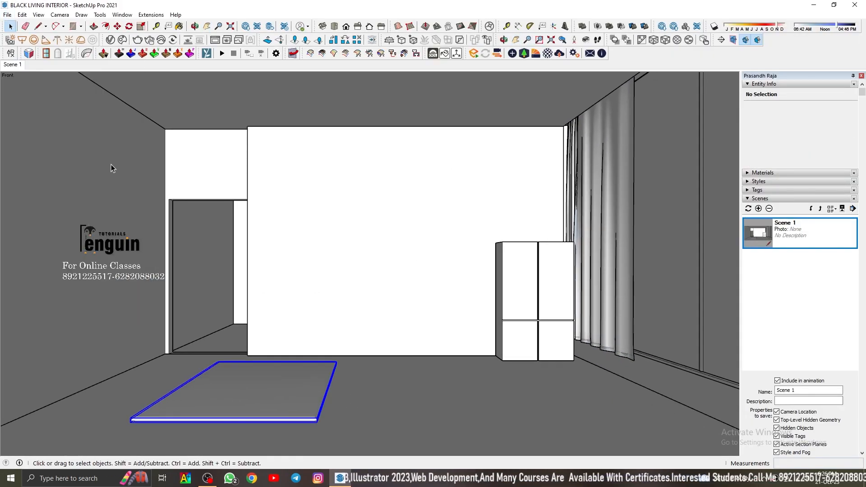
key(m)
scroll(131, 426, up, 4)
click(130, 416)
key(ctrl)
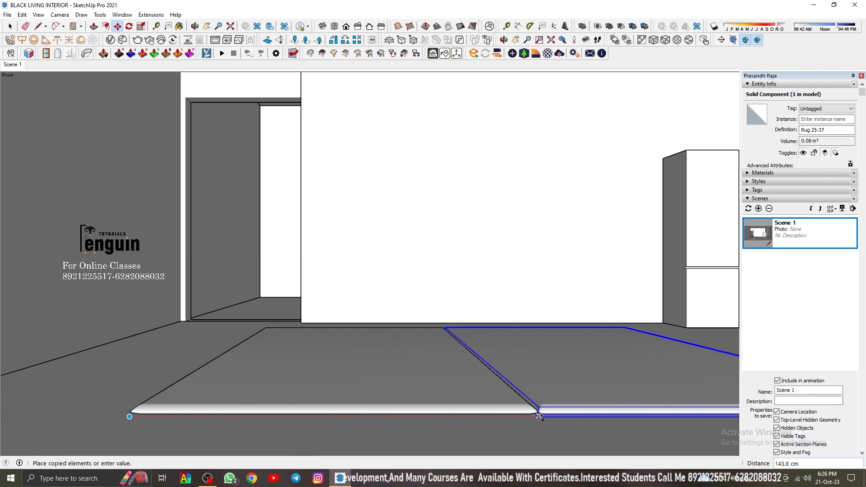
scroll(539, 372, down, 3)
middle_drag(538, 372, 455, 360)
click(15, 64)
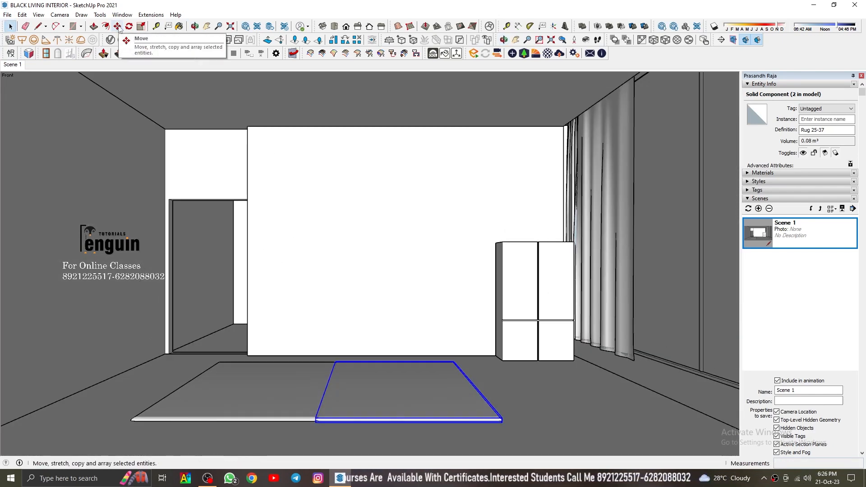
Step: Hide the false ceiling and the ceiling above it to open the room from above
right_click(303, 99)
click(329, 126)
right_click(328, 91)
click(350, 118)
Step: Select both rugs and copy them toward the front of the room to form a two-by-two block
middle_drag(333, 149, 294, 245)
drag(421, 329, 246, 148)
key(m)
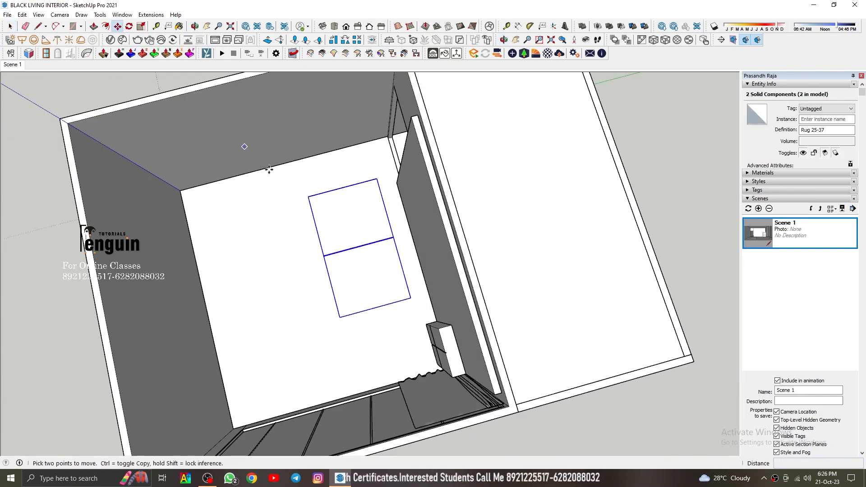
click(414, 302)
click(13, 66)
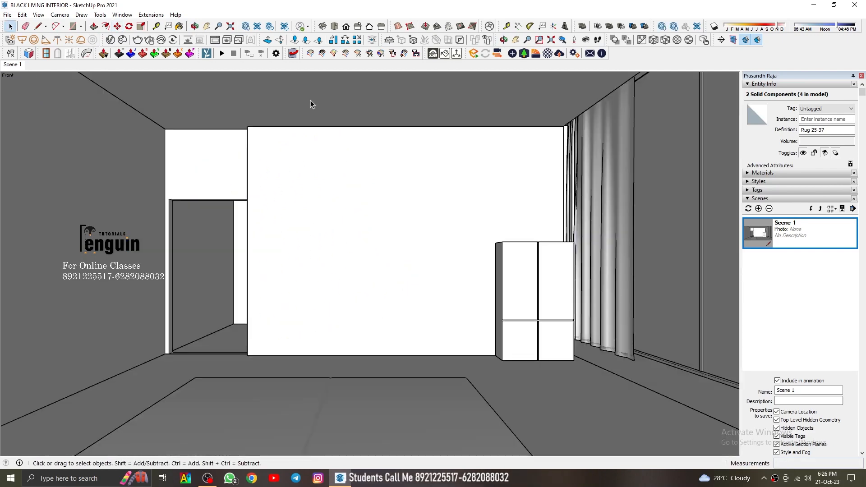
Step: Hide the ceiling again, select all four rugs and move them to the middle of the room's width
click(354, 140)
middle_drag(341, 149, 317, 293)
click(352, 321)
shift+click(324, 328)
shift+click(311, 372)
shift+click(351, 375)
key(m)
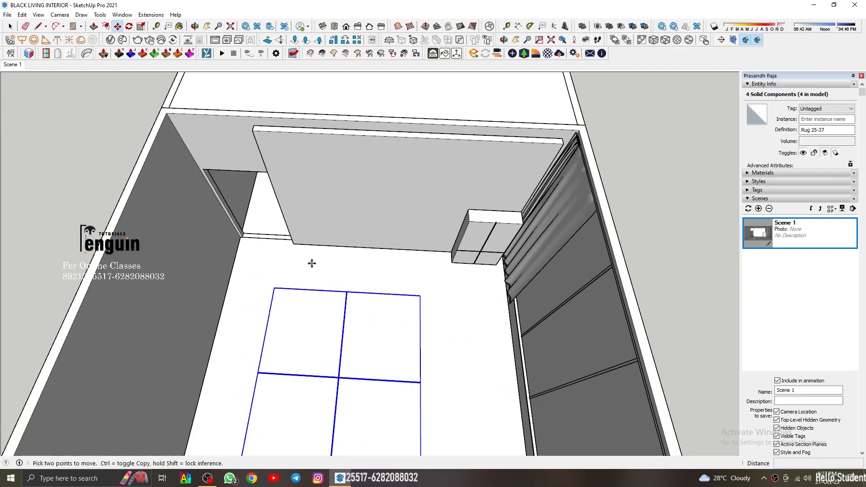
click(328, 264)
scroll(306, 266, down, 3)
key(space)
click(180, 146)
click(7, 15)
click(26, 166)
click(189, 200)
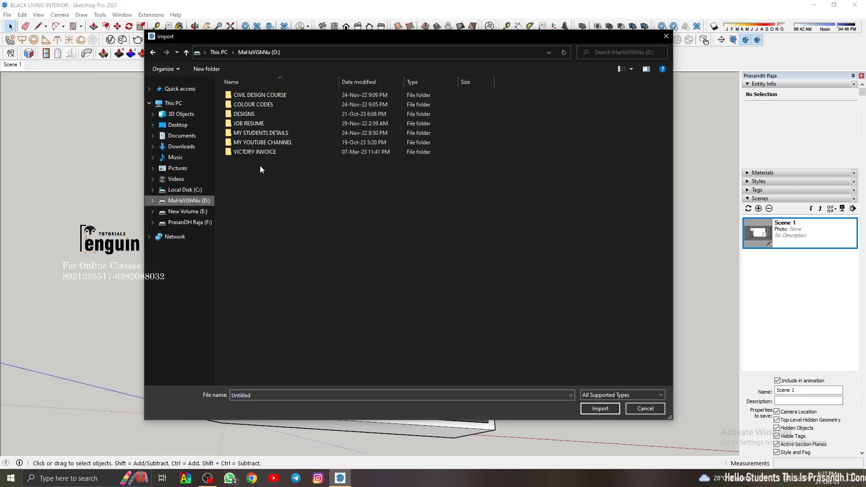
double_click(238, 97)
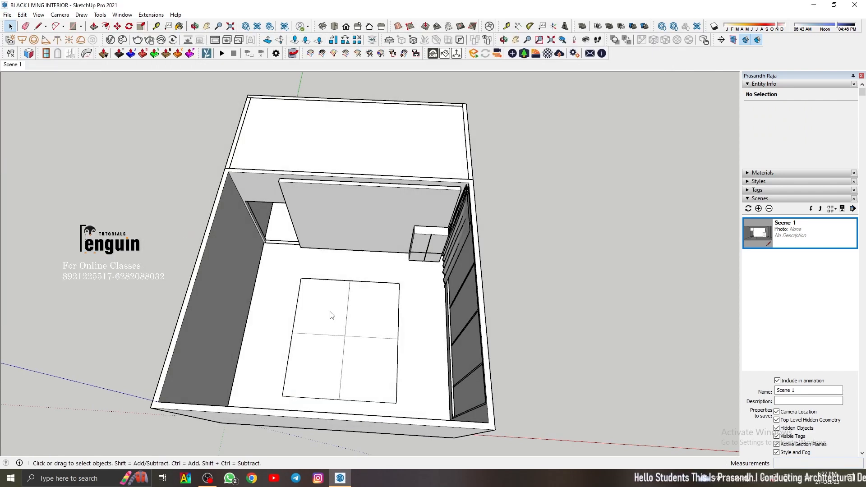
Step: Place the Chair Lounge 006 model on the rug corner nearest the doorway and check it in Scene 1
scroll(335, 278, down, 3)
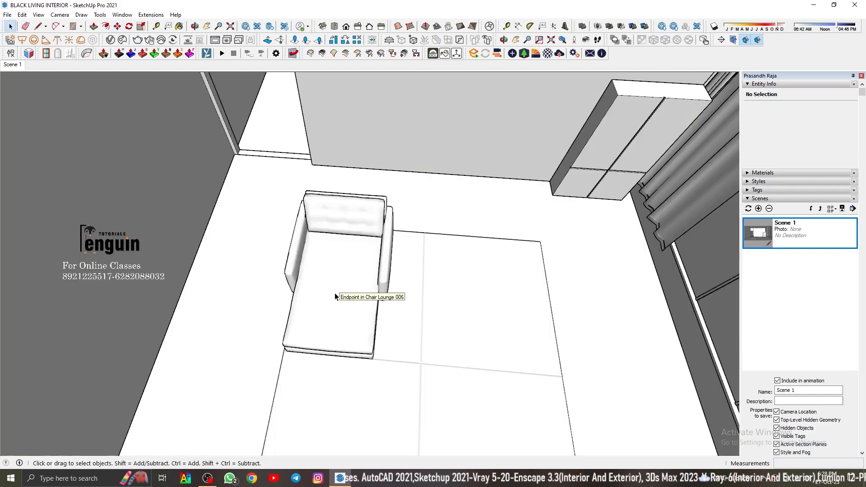
middle_drag(333, 288, 338, 267)
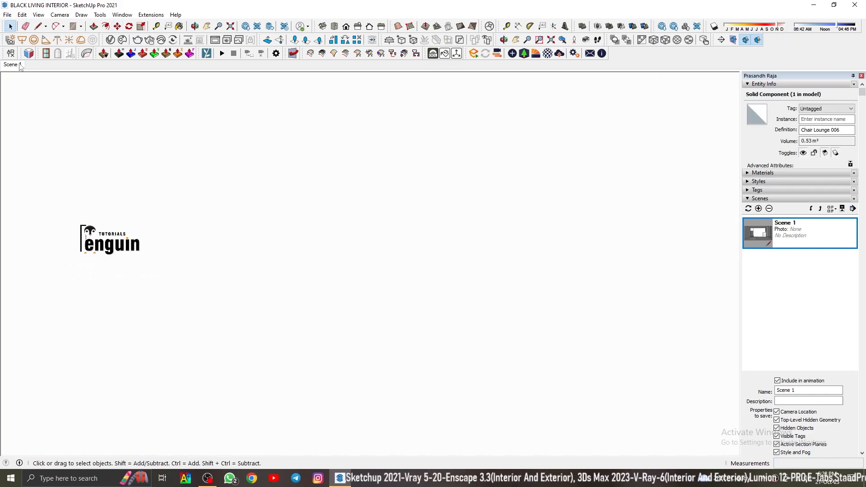
click(19, 66)
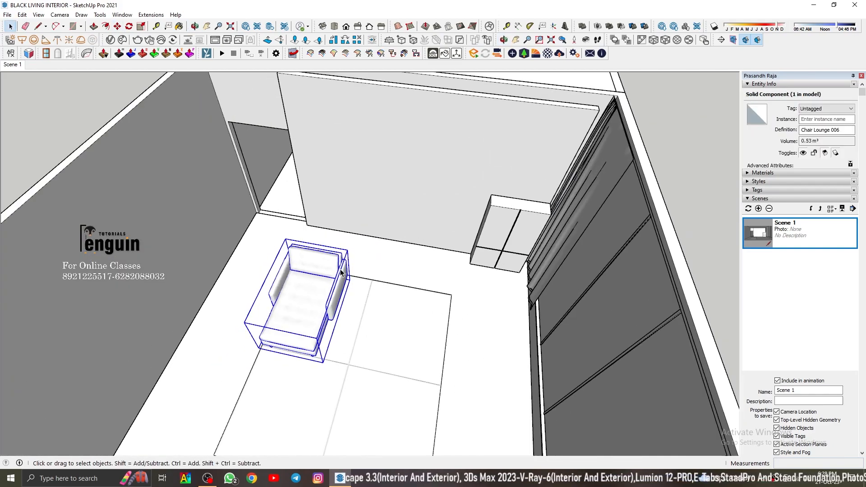
Step: Move the lounge chair together with the four rugs closer to the back wall
middle_drag(289, 288, 256, 318)
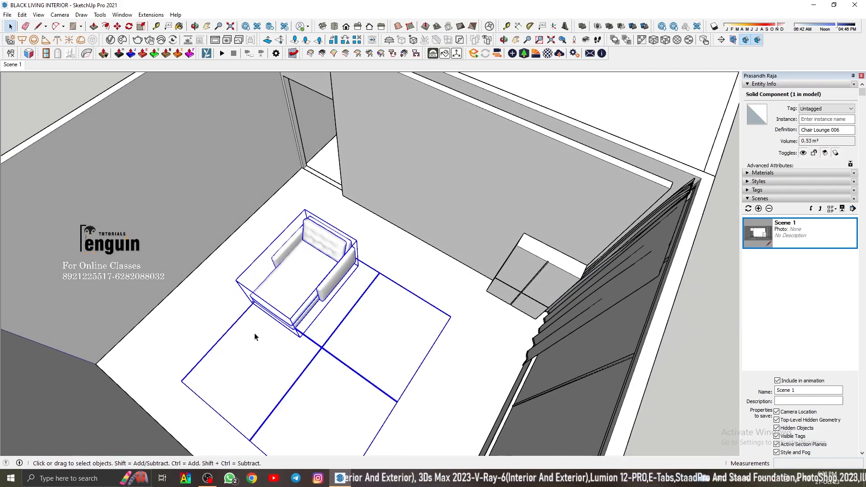
key(m)
scroll(430, 409, up, 1)
click(425, 409)
click(447, 349)
click(446, 349)
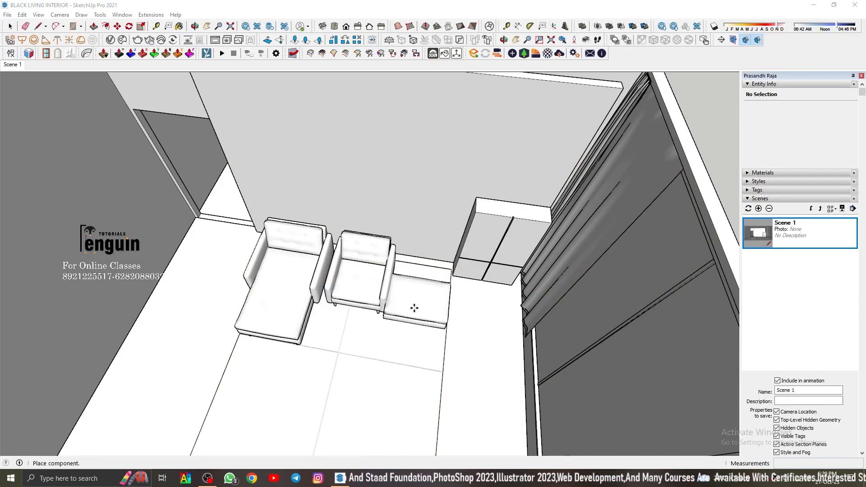
Step: Place the ottoman beside the armchair and add Sofa Two-Seater 001 from Cosmos on the front half of the rug
scroll(417, 300, up, 5)
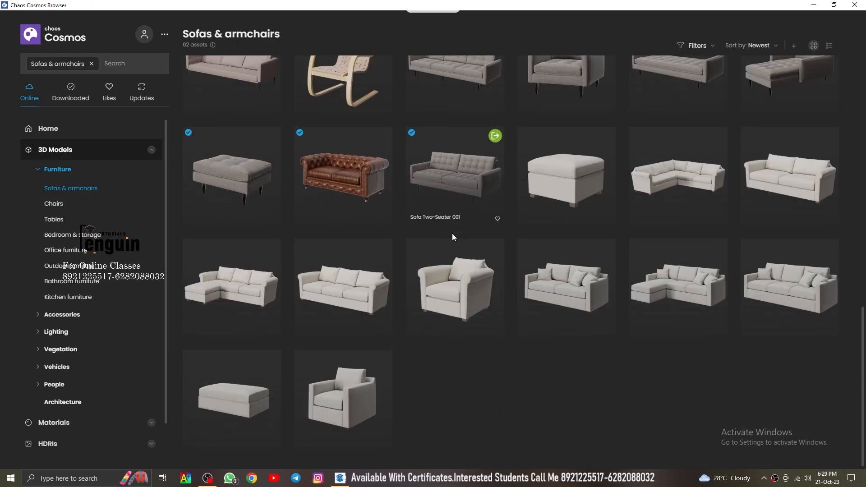
scroll(454, 242, up, 3)
scroll(494, 230, down, 1)
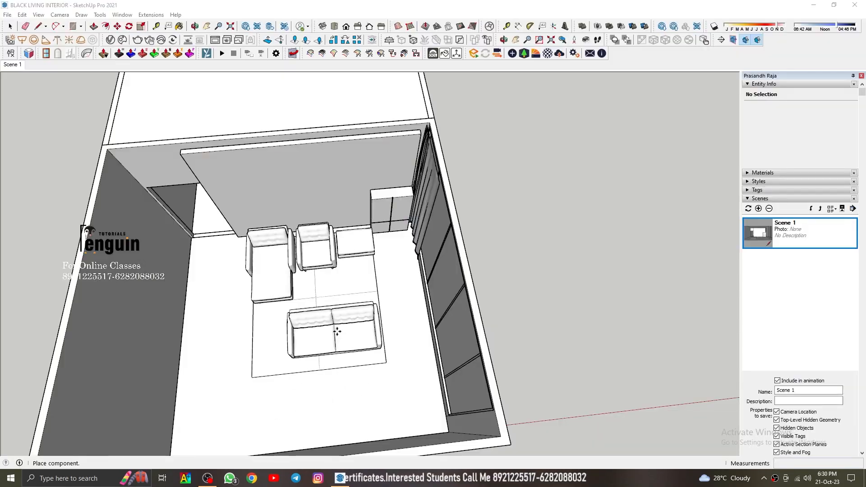
click(338, 332)
Step: Rotate the two-seater sofa parallel to the window and move it onto the window side of the rug
scroll(338, 332, up, 2)
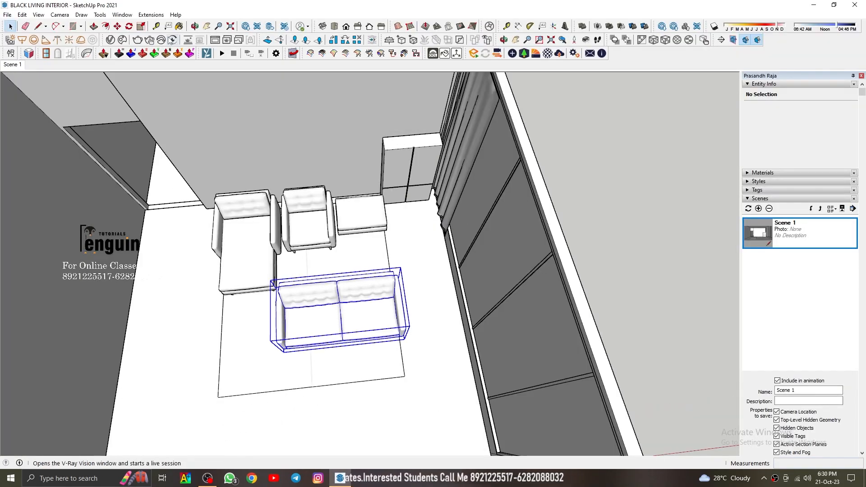
key(q)
scroll(301, 382, down, 3)
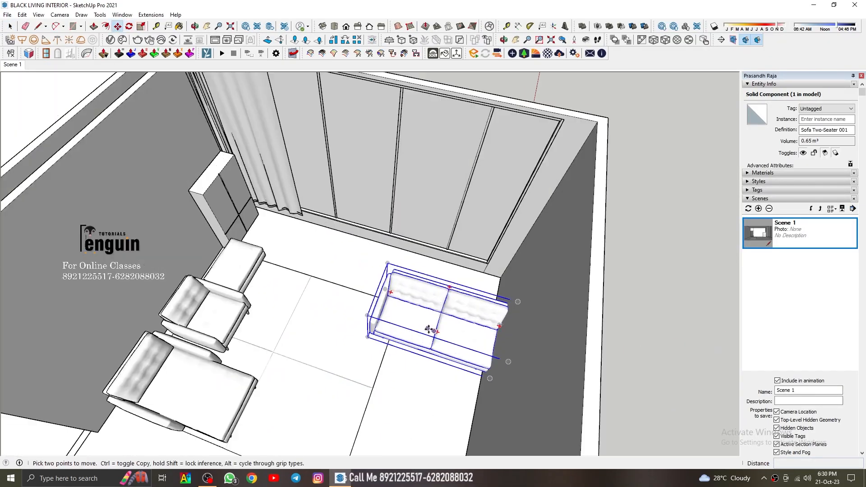
scroll(577, 361, up, 2)
click(579, 334)
key(space)
scroll(356, 292, up, 3)
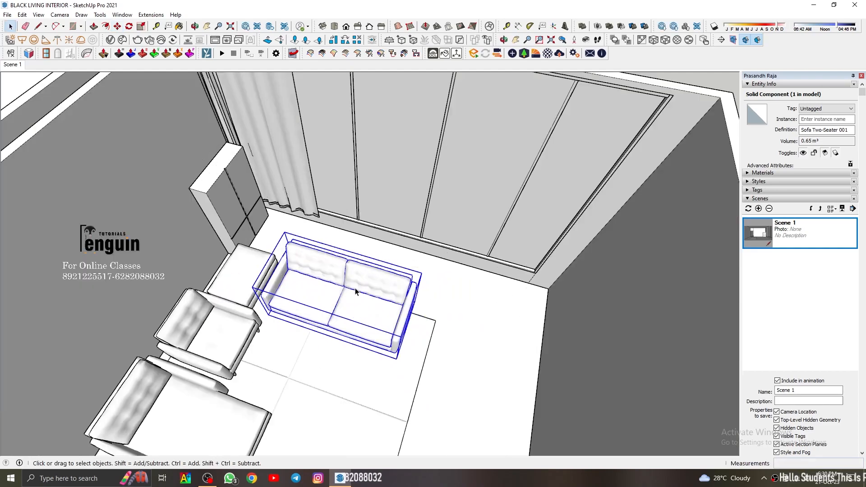
Step: Flip the two-seater sofa so its seat faces the window
middle_drag(356, 292, 297, 284)
scroll(332, 299, up, 2)
right_click(368, 288)
mouse_move(409, 370)
click(519, 376)
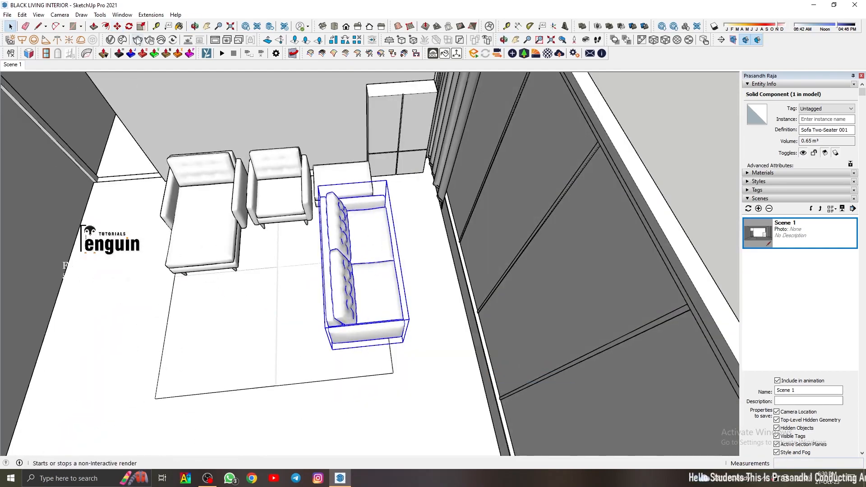
Step: Move the two-seater sofa to the rug side opposite the window and return to Scene 1
key(m)
scroll(230, 315, down, 3)
middle_drag(230, 315, 392, 236)
click(351, 281)
click(312, 326)
click(312, 325)
click(222, 247)
scroll(211, 232, up, 3)
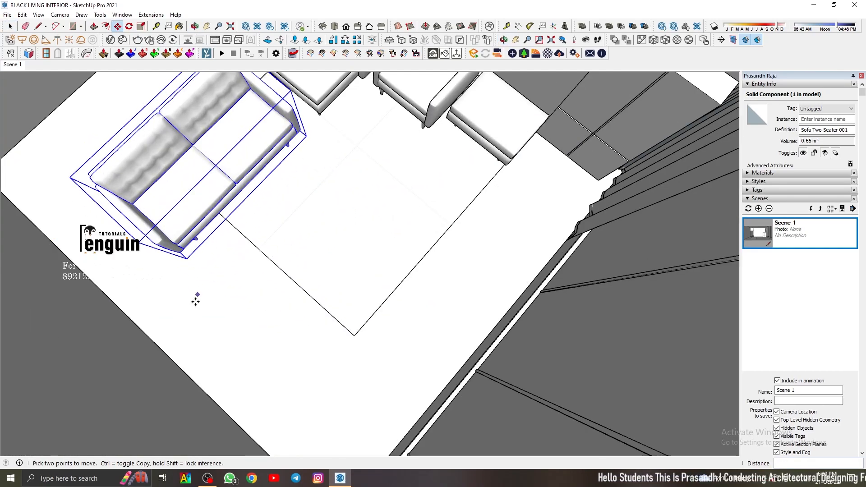
click(15, 65)
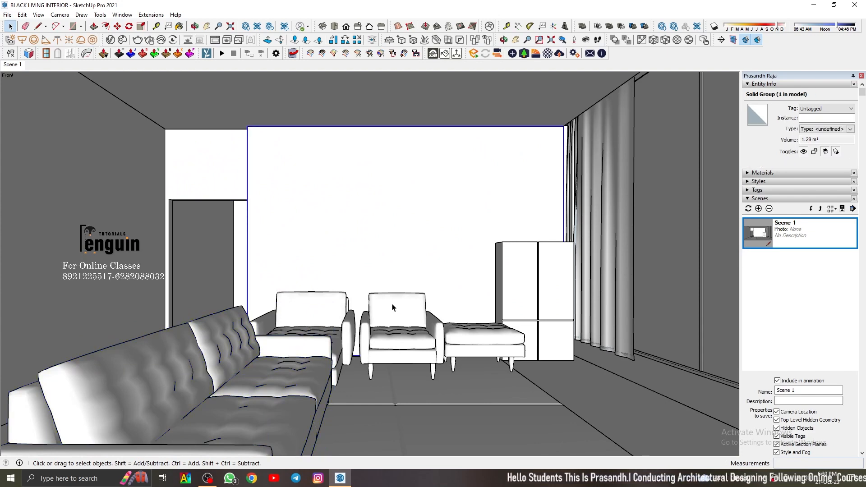
Step: Add Chair Lounge 003 from the Cosmos Chairs category to the window side of the room
click(13, 66)
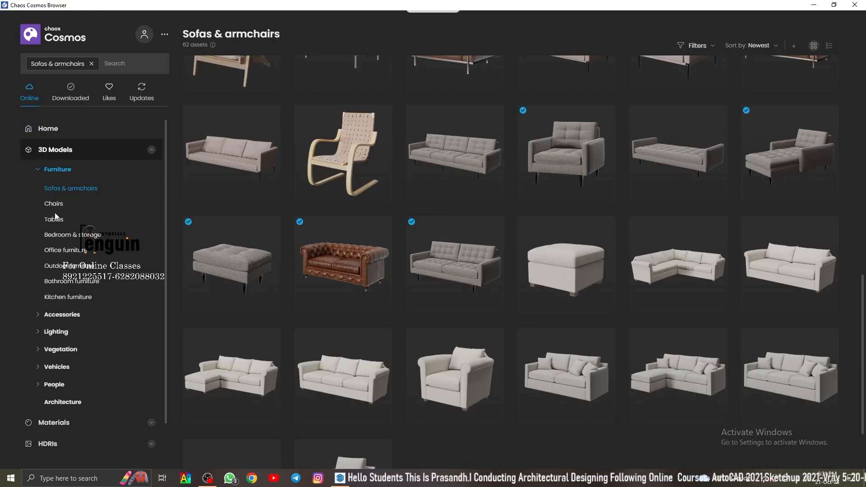
click(53, 203)
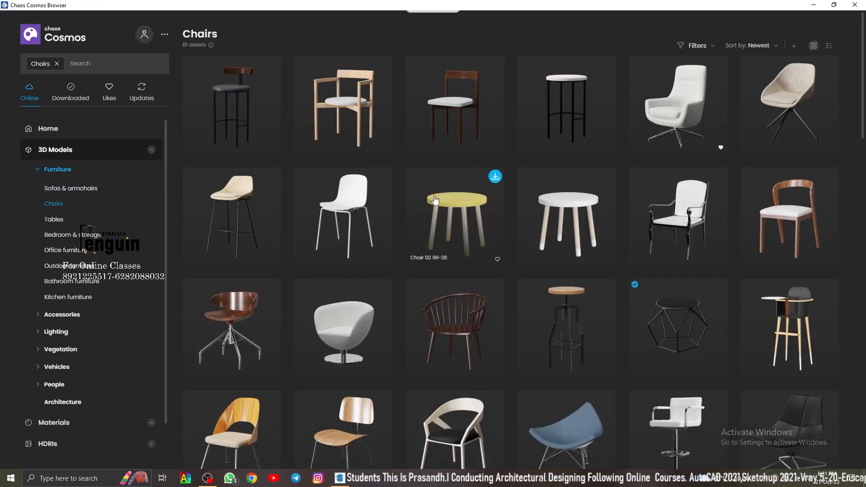
scroll(480, 195, down, 10)
scroll(479, 195, down, 10)
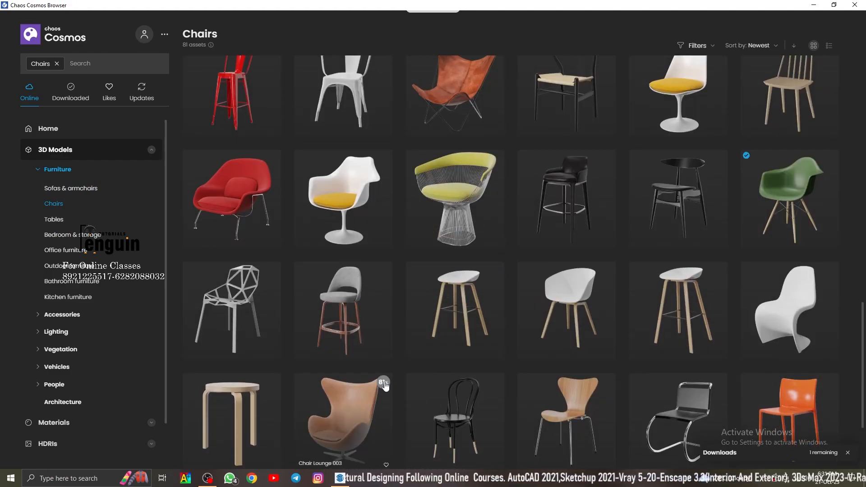
click(383, 383)
click(594, 362)
scroll(582, 370, up, 3)
Step: Rotate the lounge chair 90 degrees so its seat faces the rug and sofas
click(580, 311)
click(129, 26)
scroll(581, 406, up, 2)
click(582, 412)
click(602, 412)
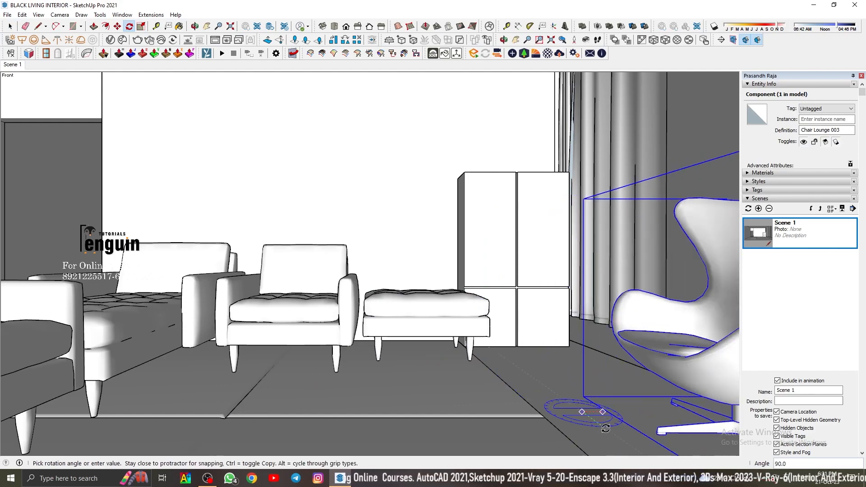
click(605, 428)
key(space)
Step: Copy the lounge chair along the window so two chairs stand side by side facing the sofas
middle_drag(356, 230, 438, 259)
shift+middle_drag(511, 144, 274, 139)
key(m)
middle_drag(563, 397, 501, 351)
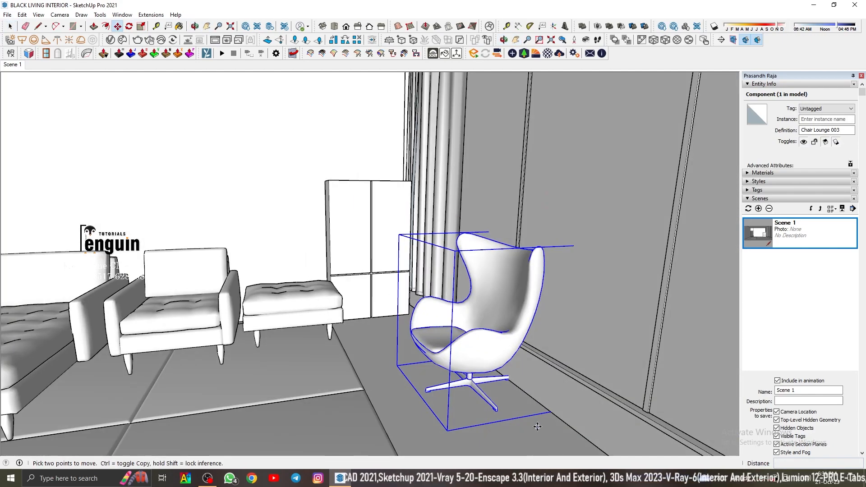
click(561, 421)
middle_drag(527, 383, 592, 423)
key(ctrl)
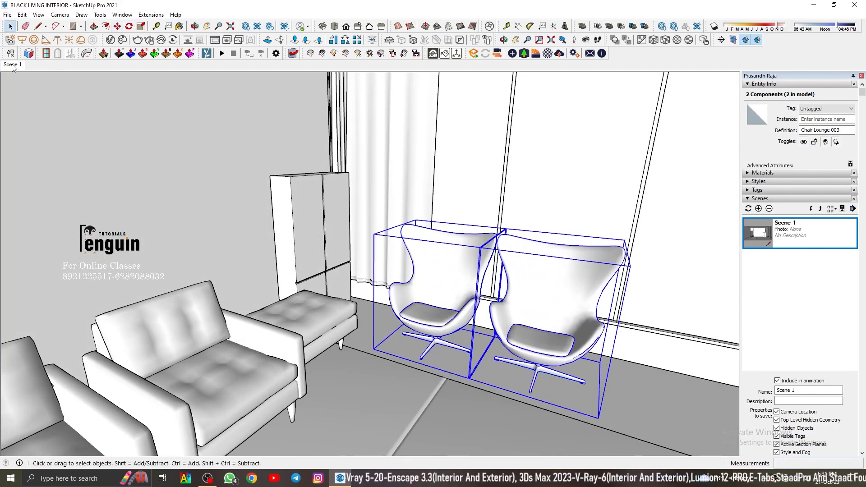
Step: Reframe Scene 1 by panning the view to include both lounge chairs, and save the model
click(12, 65)
click(421, 252)
click(518, 40)
drag(443, 201, 437, 173)
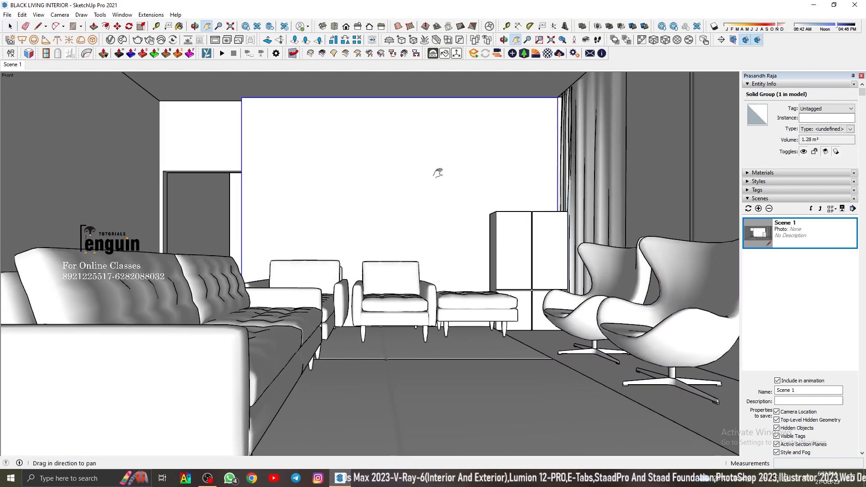
click(11, 26)
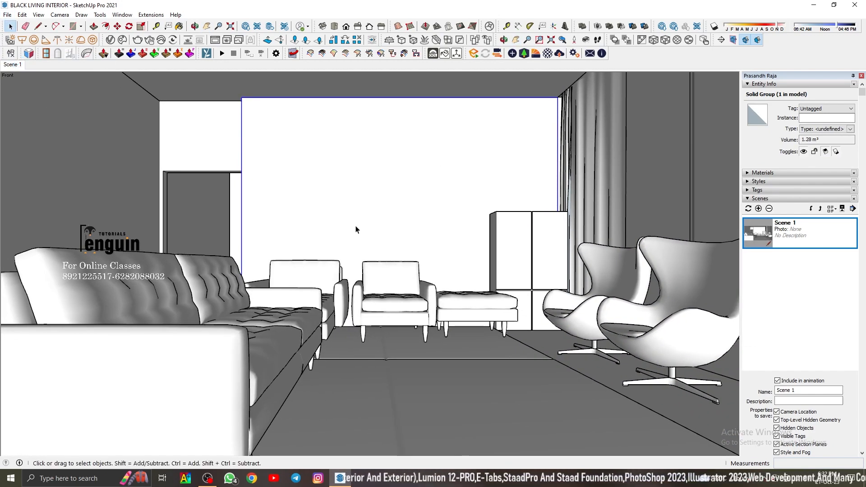
click(8, 15)
click(18, 60)
Step: Create a generic V-Ray material named Glass with a white refraction color and apply it to the window panes
click(110, 39)
right_click(365, 105)
click(385, 113)
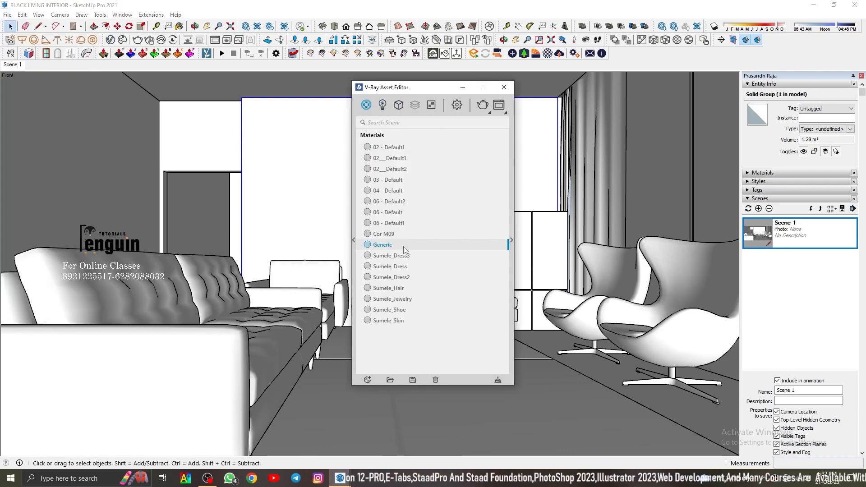
text(Glass)
key(Return)
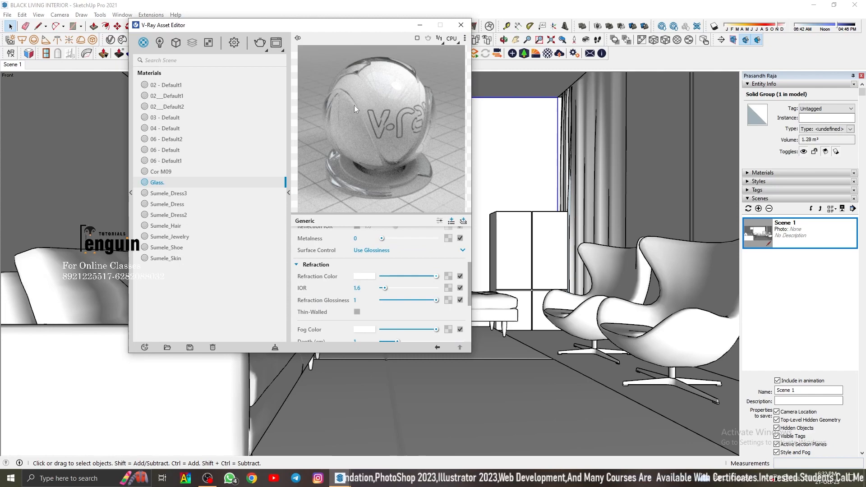
click(757, 98)
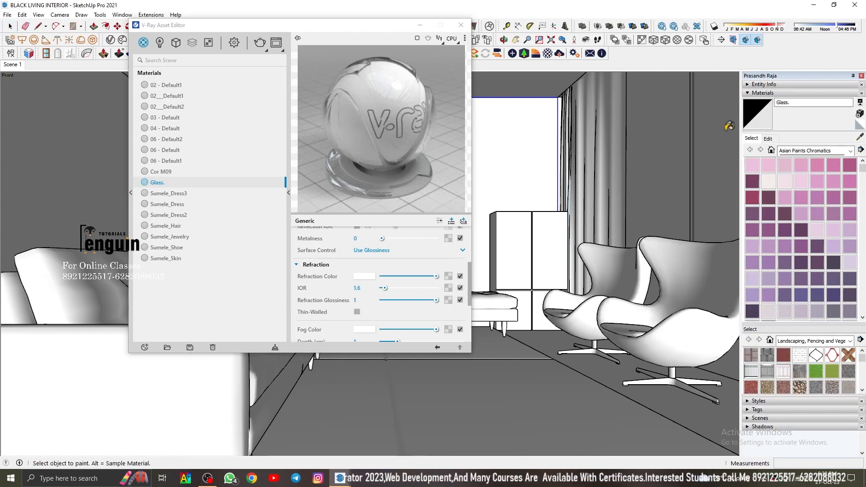
click(461, 25)
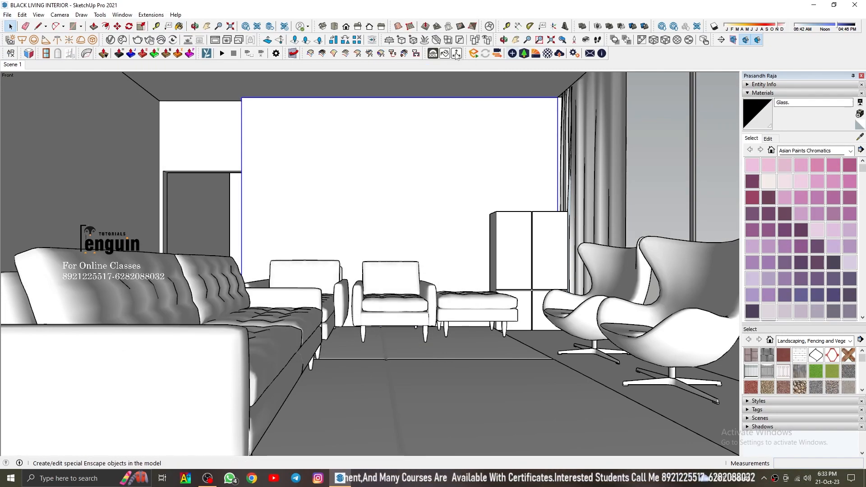
Step: Scale the curtain's height down so it no longer protrudes through the roof
middle_drag(433, 112, 296, 190)
scroll(443, 199, down, 8)
scroll(484, 172, up, 8)
scroll(524, 141, down, 2)
click(525, 144)
key(s)
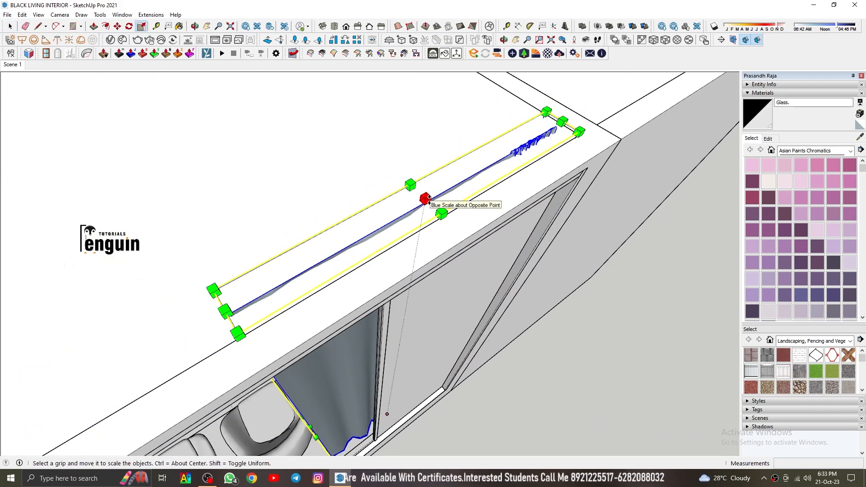
scroll(424, 211, down, 8)
Step: Paint the window with the Glass material from outside, and save the model from the Scene 1 view
key(b)
click(527, 244)
mouse_move(527, 244)
middle_down()
mouse_move(345, 122)
mouse_move(477, 176)
middle_up()
key(space)
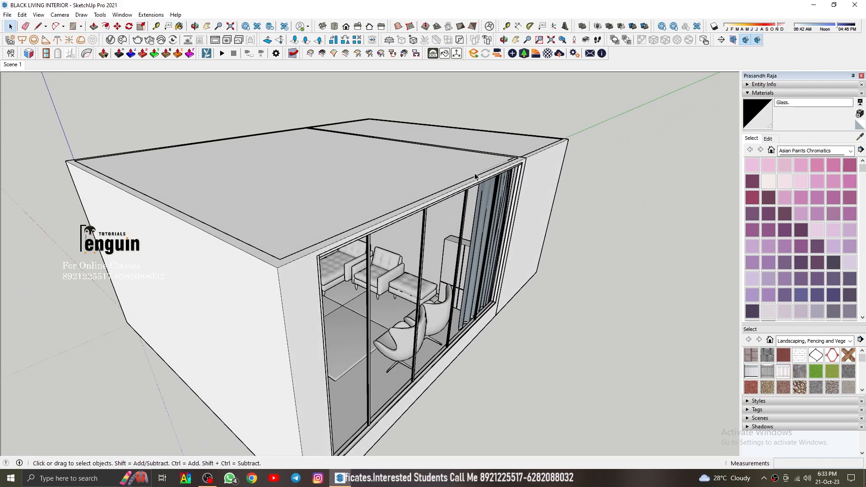
click(13, 65)
click(8, 15)
click(27, 58)
Step: Turn on shadows and set the sun time to 08:57 AM
click(752, 93)
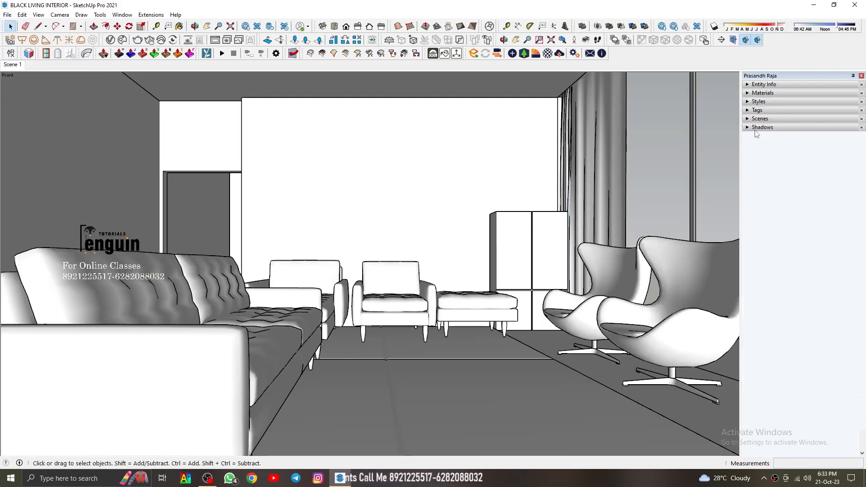
click(755, 128)
click(750, 139)
drag(810, 150, 780, 151)
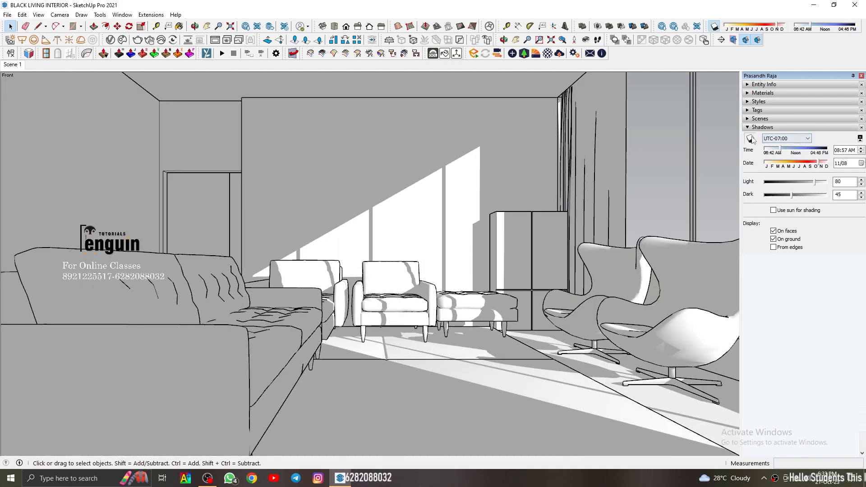
Step: Enable interactive rendering in the V-Ray settings and start rendering the living room
click(110, 40)
click(233, 44)
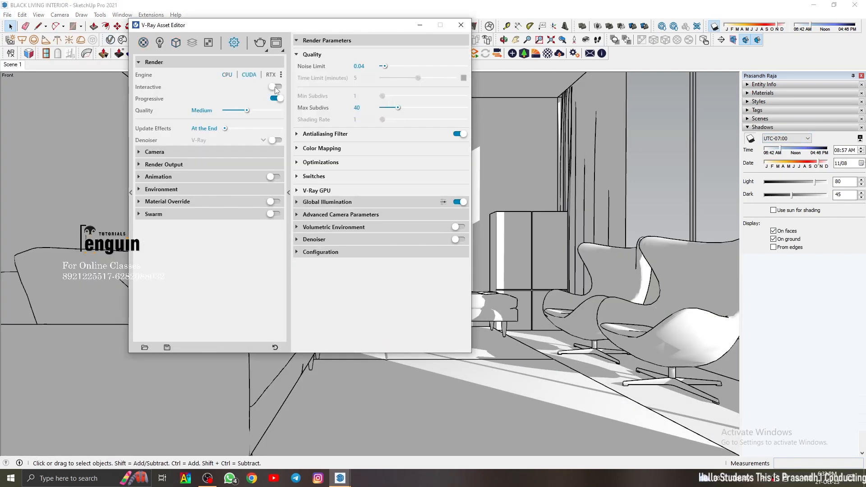
click(276, 87)
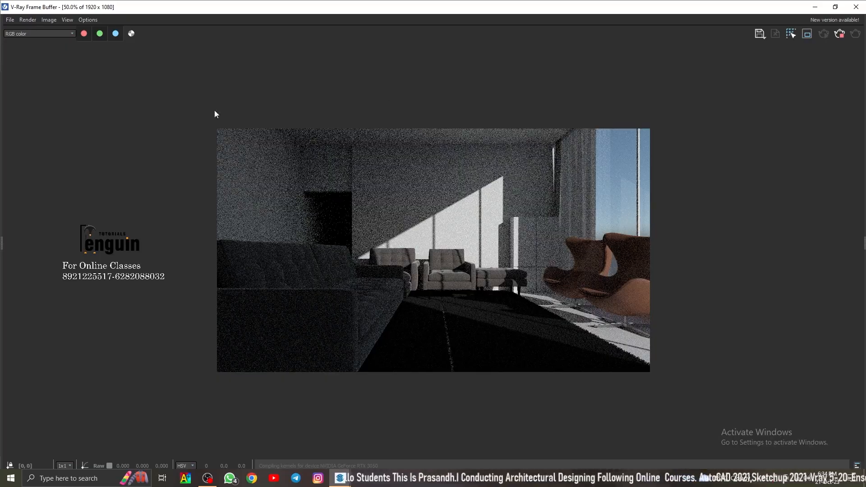
Step: Set the SunLight intensity multiplier to 0.5 while checking the interactive render
scroll(426, 210, up, 2)
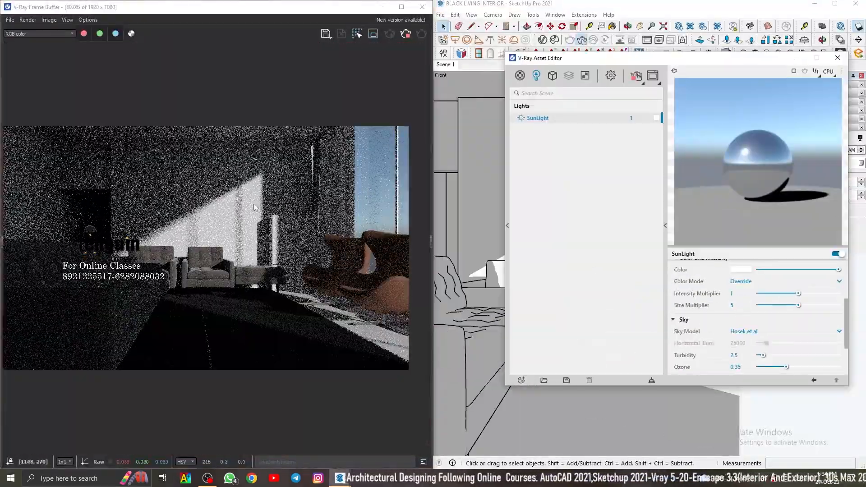
scroll(179, 269, up, 1)
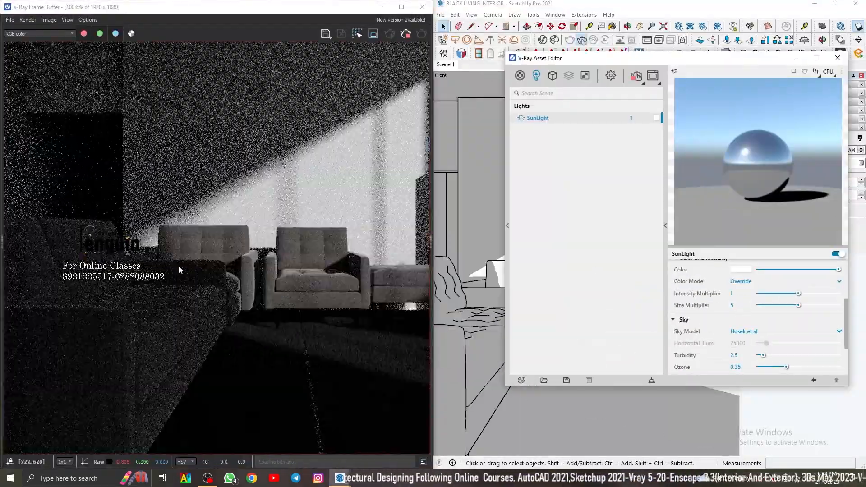
click(194, 266)
scroll(194, 267, down, 2)
scroll(240, 264, up, 1)
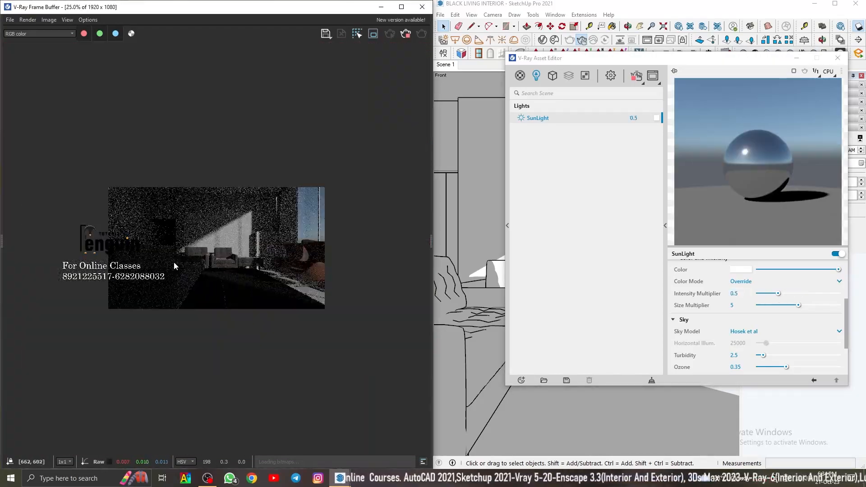
Step: Inspect the seating, rug and wall in the render, and turn off the model's shadows
scroll(271, 356, up, 2)
scroll(271, 356, down, 1)
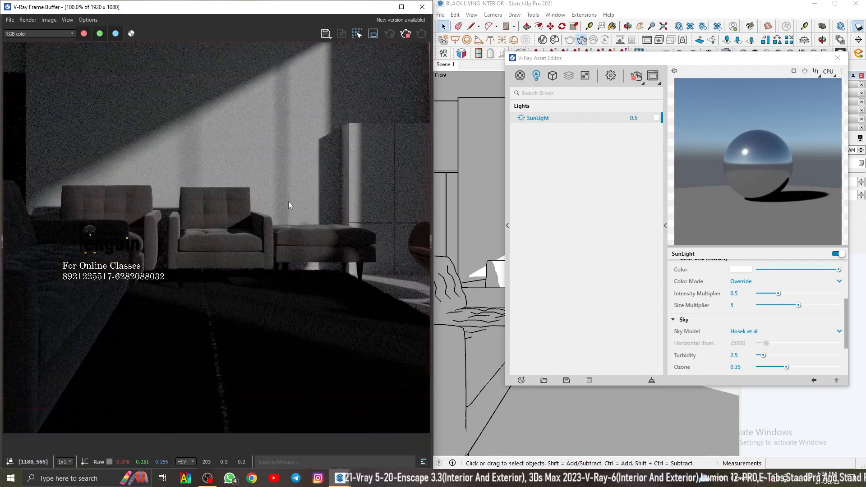
scroll(193, 328, up, 1)
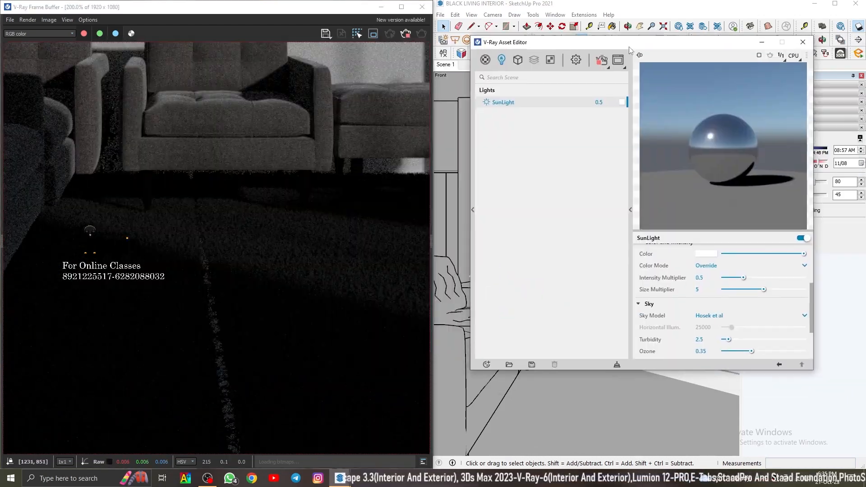
scroll(250, 330, down, 1)
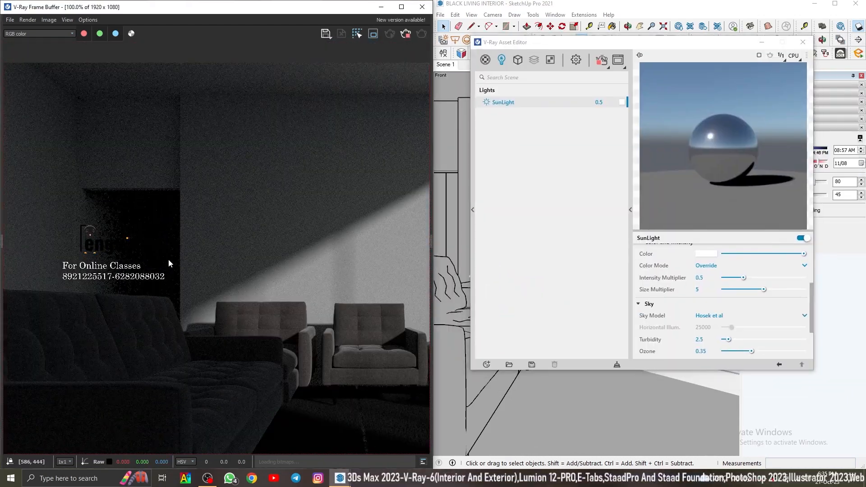
click(749, 139)
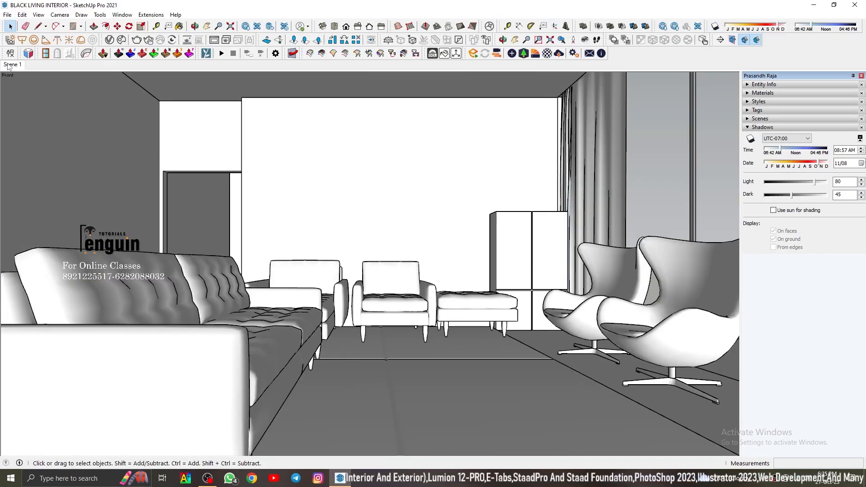
Step: Add a filled shelf unit from the Cosmos Retail accessories category to the room
right_click(264, 91)
click(284, 116)
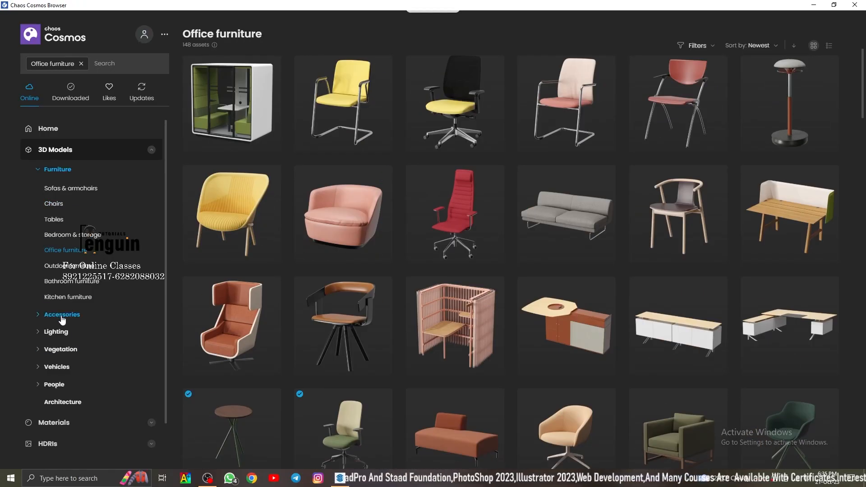
click(61, 315)
click(67, 267)
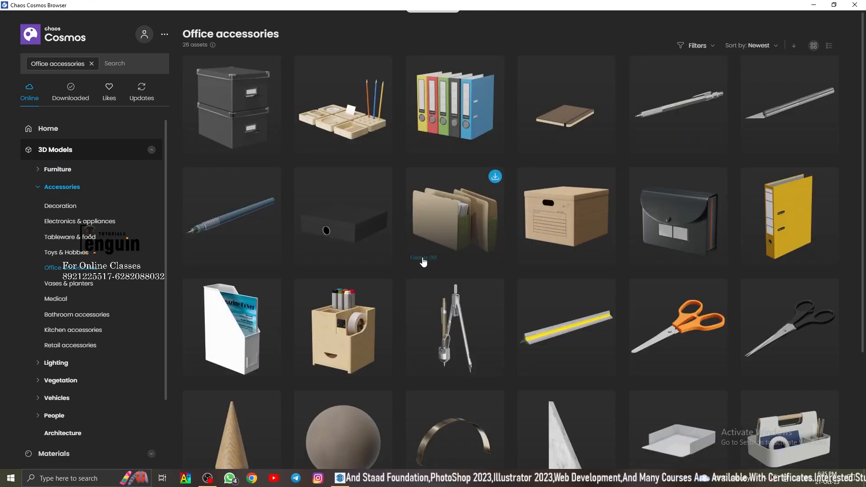
scroll(510, 248, down, 3)
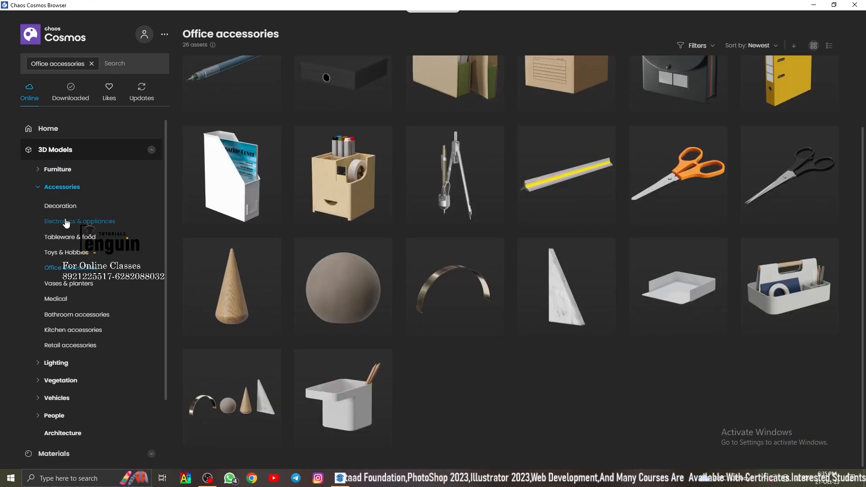
click(68, 346)
scroll(338, 406, down, 5)
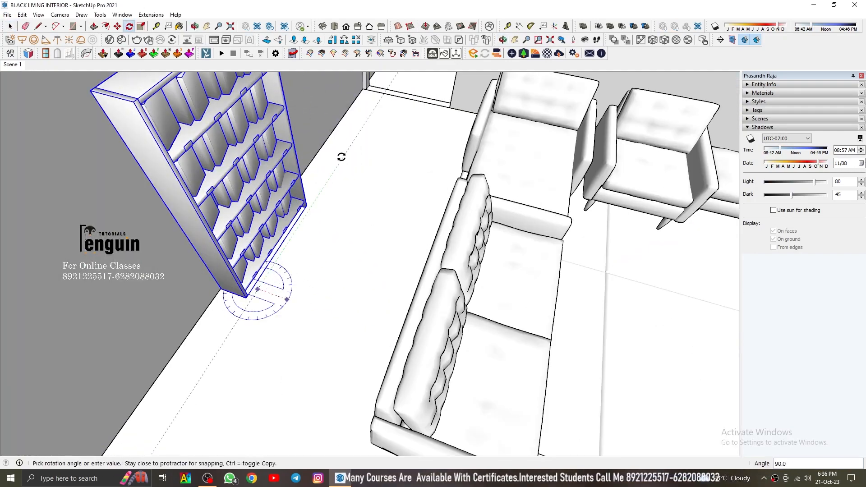
Step: Rotate the shelf unit to face the room and position it against the wall behind the two-seater sofa
middle_drag(253, 293, 149, 243)
click(408, 199)
click(650, 280)
middle_drag(473, 316, 564, 225)
scroll(519, 280, up, 3)
click(520, 280)
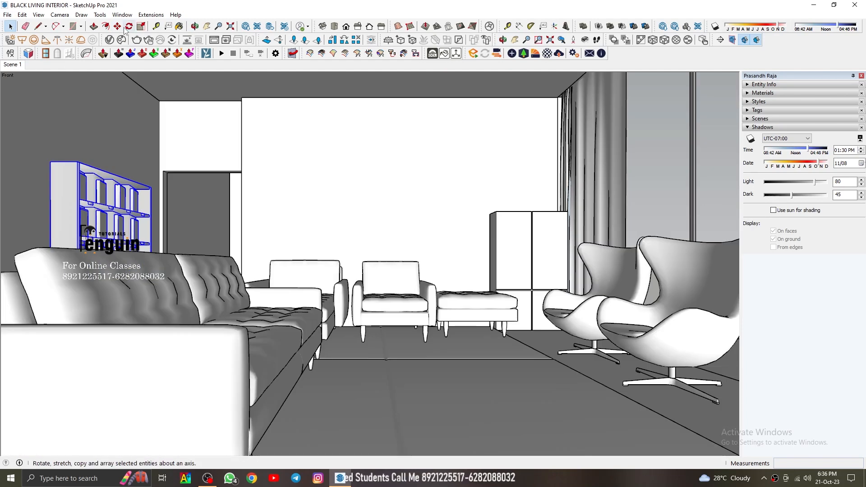
Step: Move the shelf unit along the wall, farther from the doorway and closer to the camera
click(117, 26)
click(127, 129)
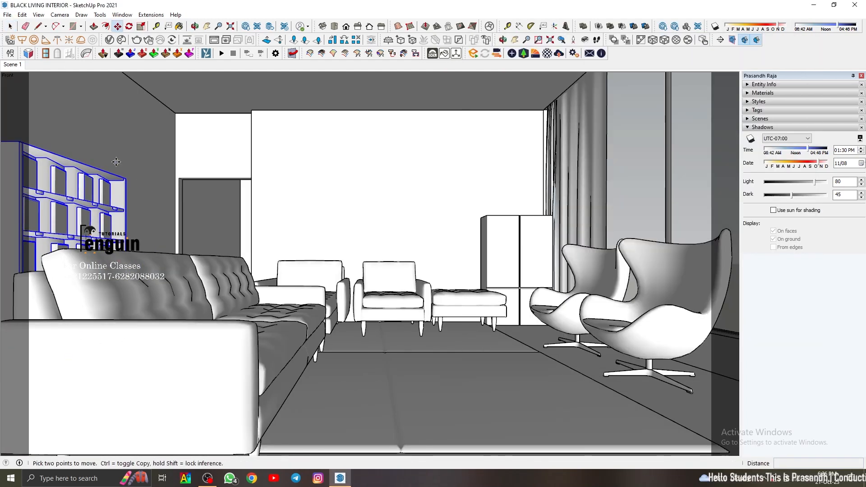
click(116, 162)
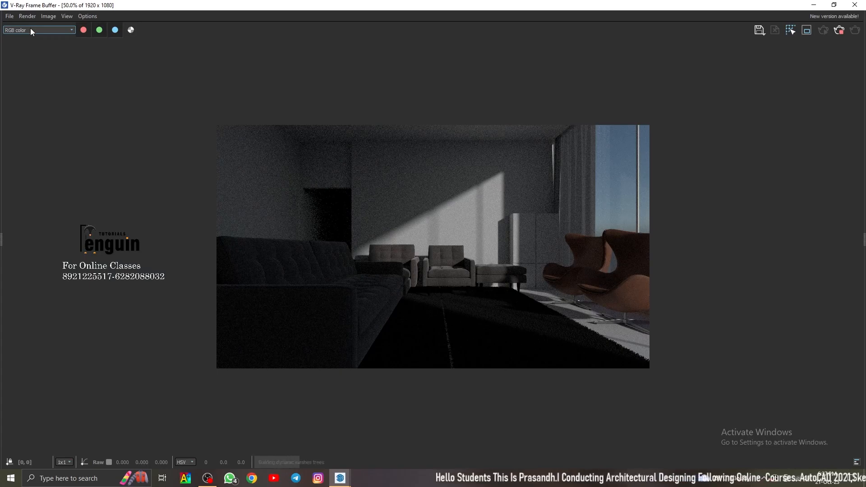
Step: Examine the updated V-Ray render of the room with the shelf unit, and close the frame buffer
scroll(241, 232, up, 1)
scroll(270, 243, down, 1)
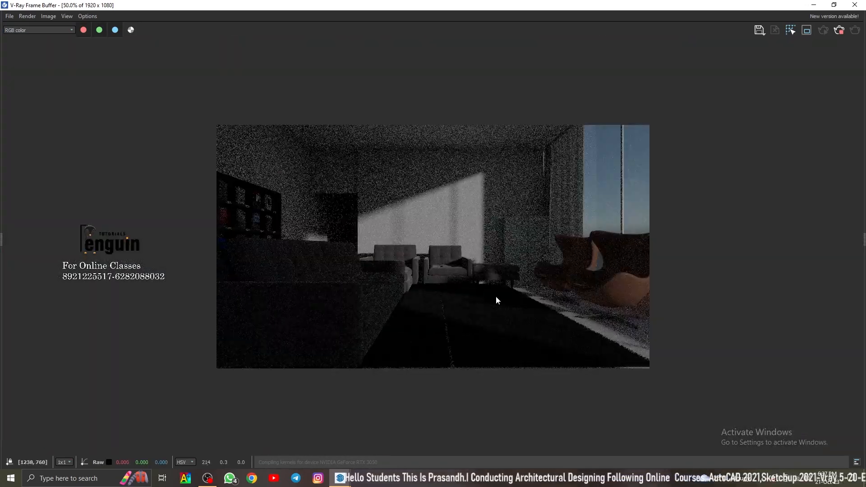
scroll(451, 291, up, 1)
scroll(235, 252, down, 1)
scroll(355, 289, up, 1)
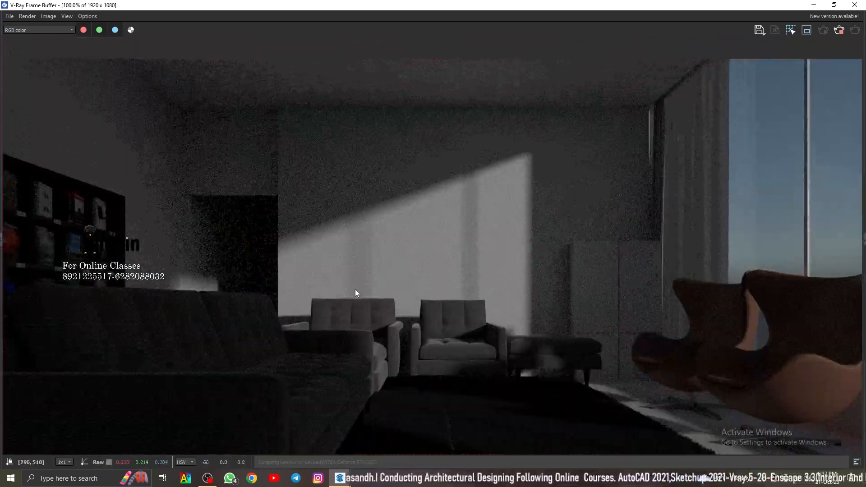
scroll(359, 274, up, 1)
scroll(359, 274, down, 2)
click(853, 5)
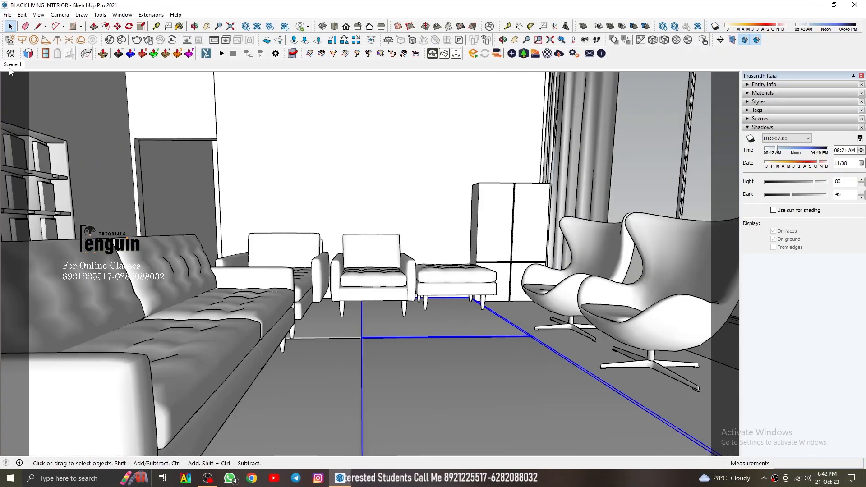
Step: Draw a thin rectangular strip along the ceiling edge above the doorway and push/pull it by 0.5
click(10, 68)
key(m)
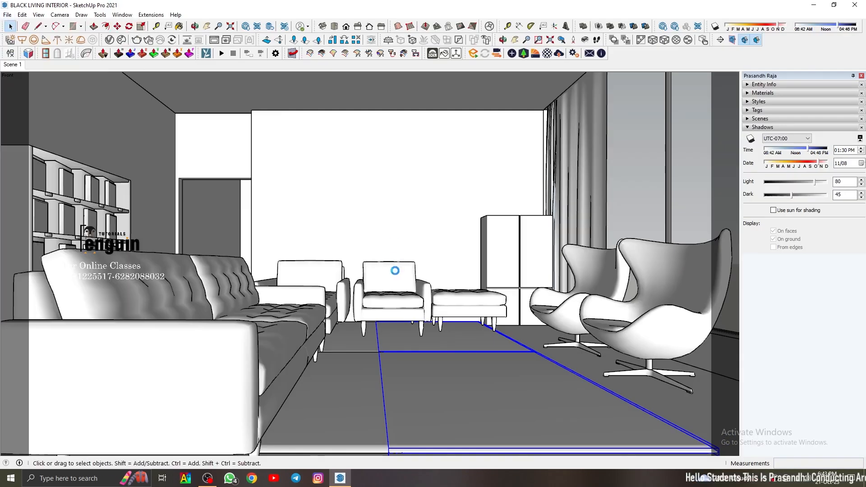
scroll(191, 115, up, 6)
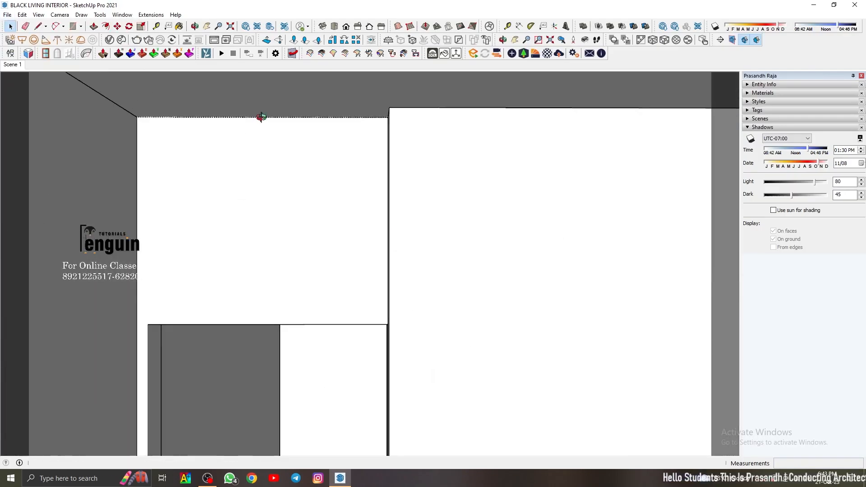
middle_drag(260, 116, 265, 124)
middle_drag(270, 117, 274, 110)
scroll(274, 110, up, 3)
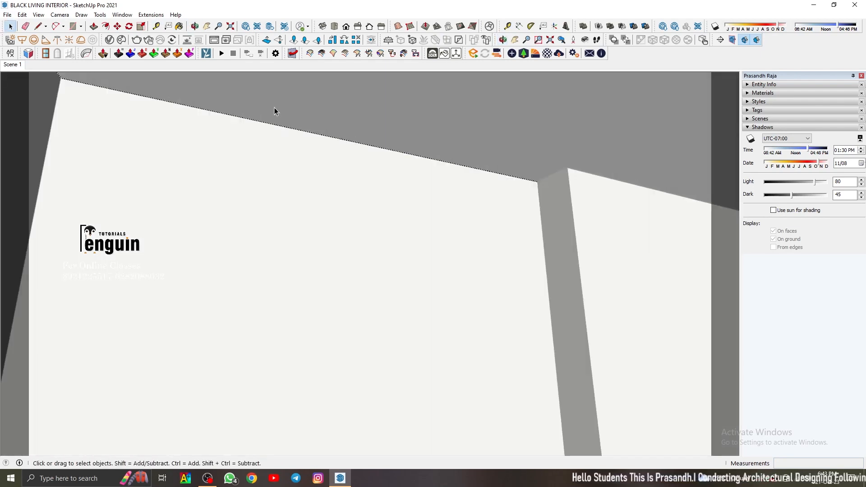
key(r)
click(97, 101)
scroll(510, 181, up, 4)
click(516, 176)
key(p)
scroll(499, 179, up, 2)
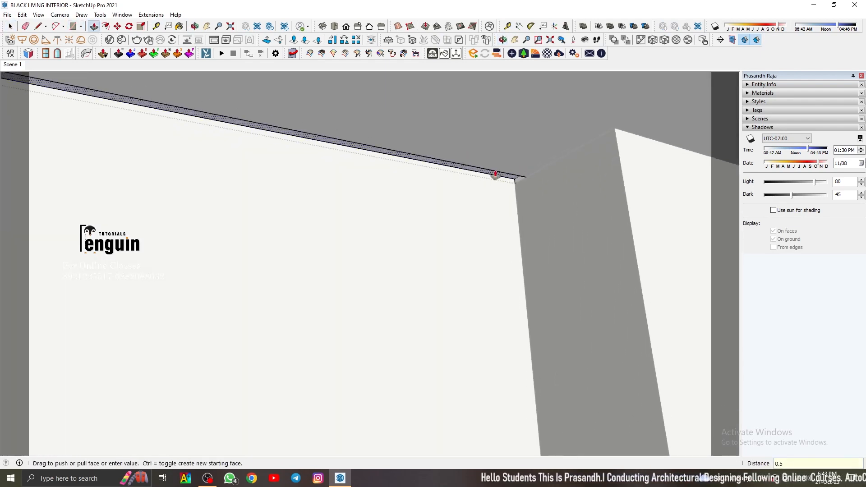
Step: Place a V-Ray rectangle light facing down along the ceiling edge above the doorway
click(155, 26)
click(523, 180)
middle_drag(293, 149, 189, 252)
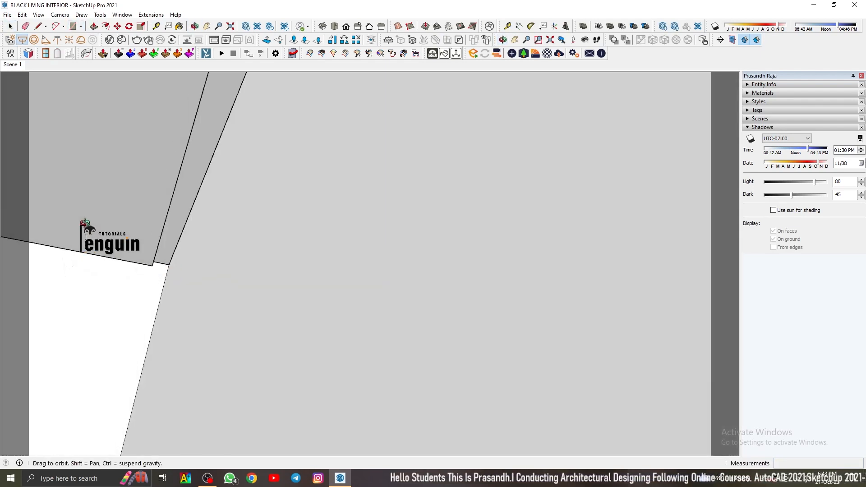
scroll(149, 268, up, 3)
click(142, 270)
middle_drag(336, 211, 354, 115)
scroll(323, 142, down, 4)
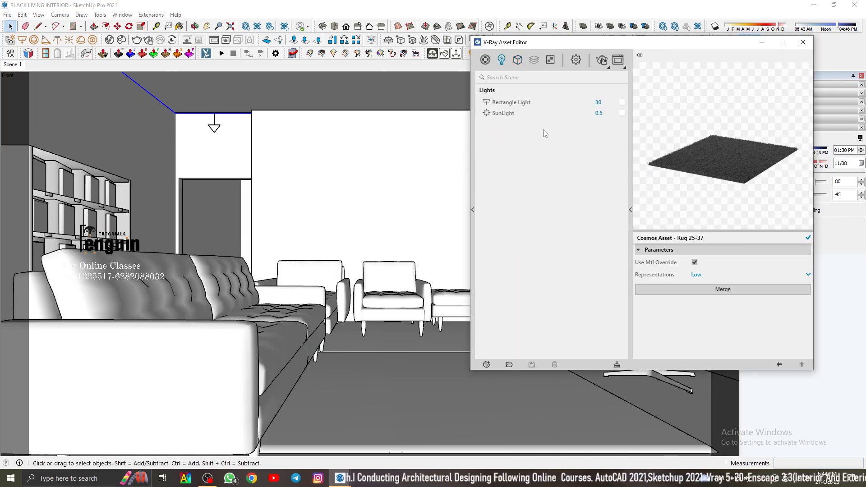
Step: Check the sunlight and rectangle light settings, and set the shadow time to 08:39 AM
click(518, 113)
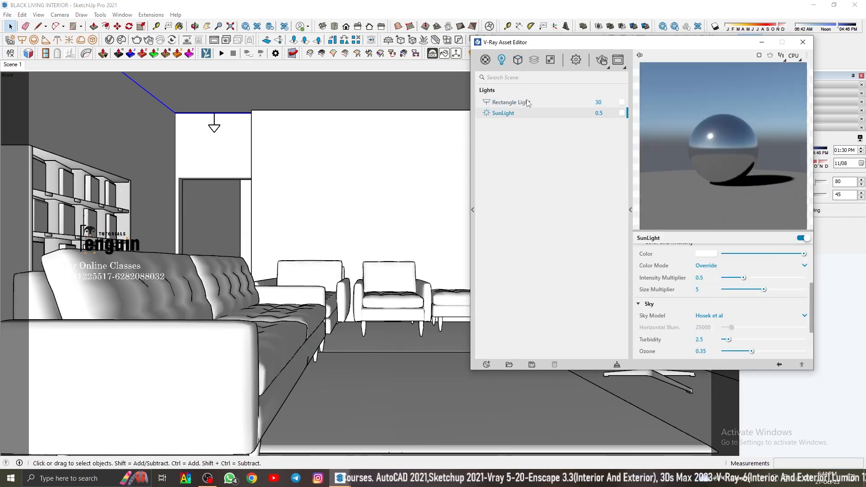
click(525, 103)
click(802, 42)
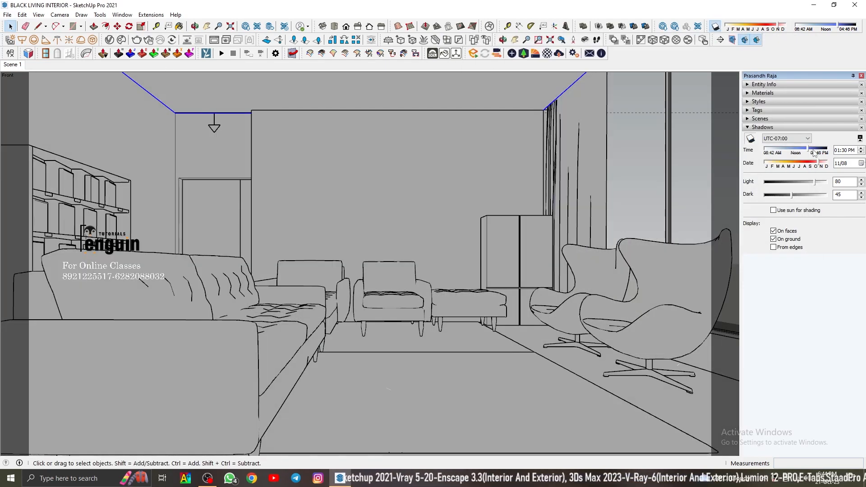
drag(807, 148, 777, 154)
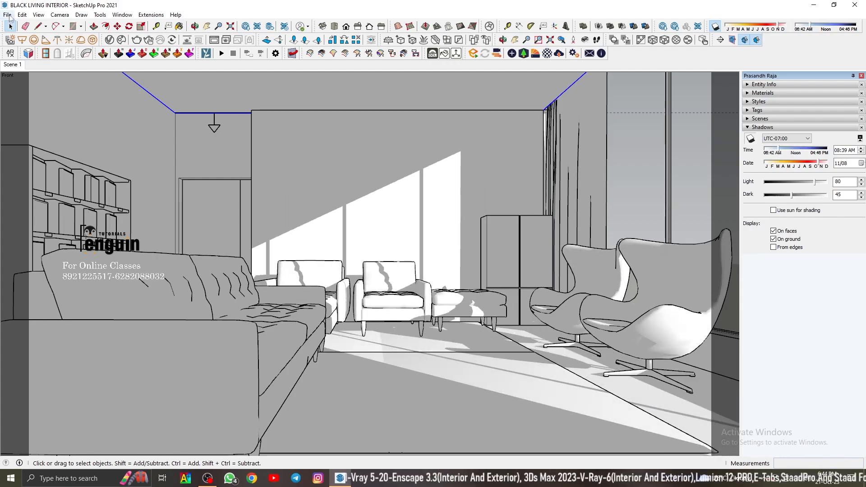
Step: Render the room in V-Ray and examine the sunlight and the doorway light, closing the frame buffer when done
click(215, 41)
scroll(358, 194, down, 1)
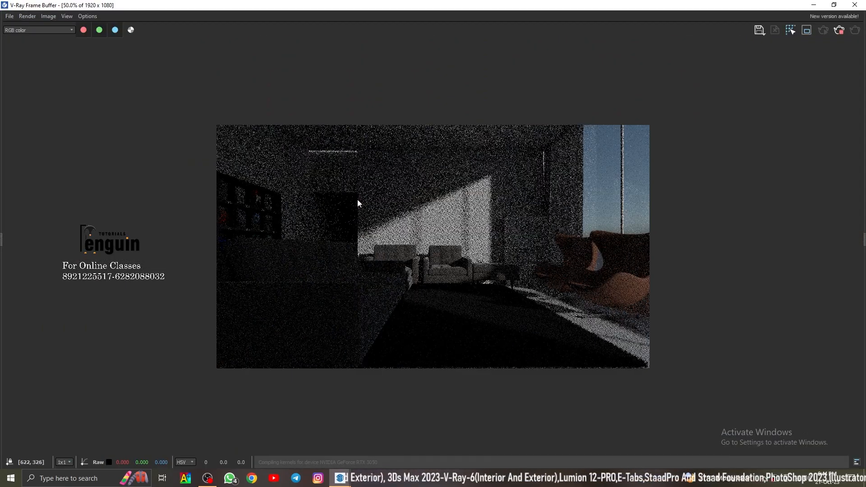
scroll(353, 193, up, 4)
scroll(383, 261, down, 4)
scroll(433, 307, up, 2)
scroll(406, 298, down, 2)
scroll(500, 288, up, 3)
scroll(496, 276, down, 3)
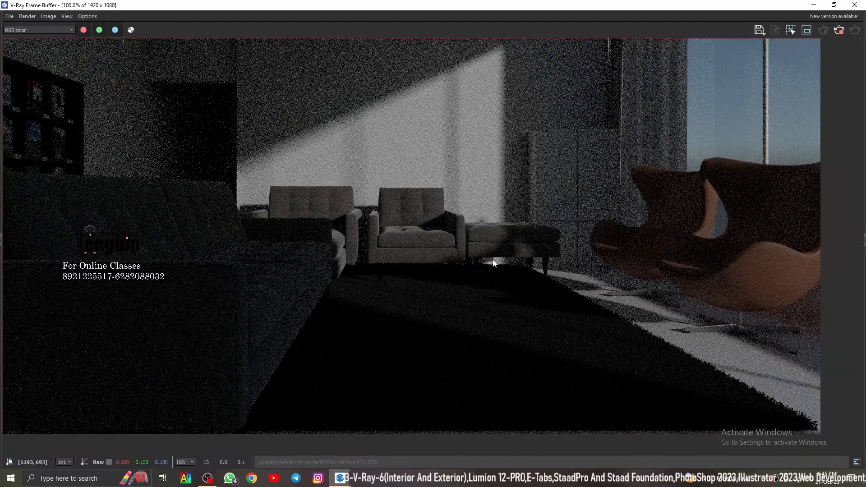
scroll(298, 193, up, 1)
scroll(293, 179, down, 1)
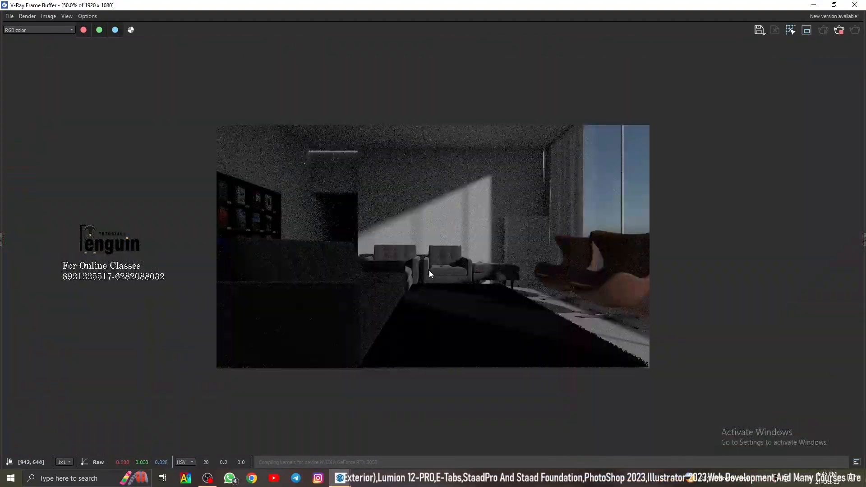
click(855, 4)
Step: Browse the Cosmos materials and paint the large back wall panel with Wood Black 18-35 80cm
click(21, 15)
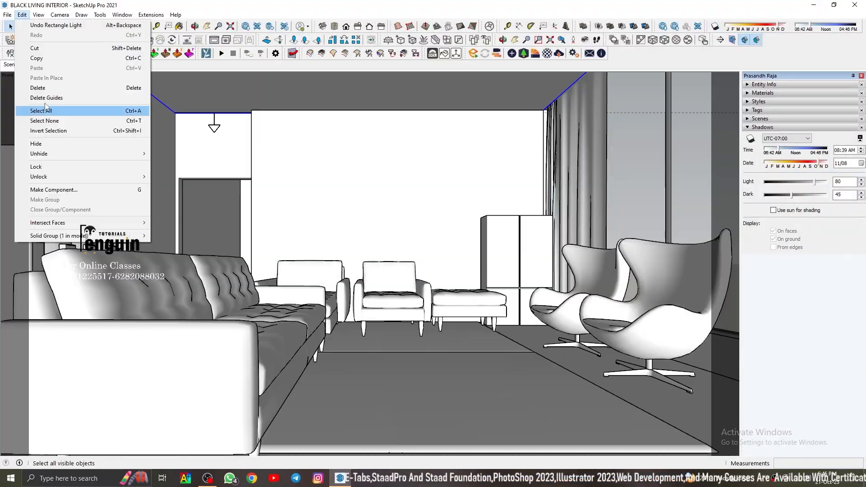
click(7, 15)
click(21, 58)
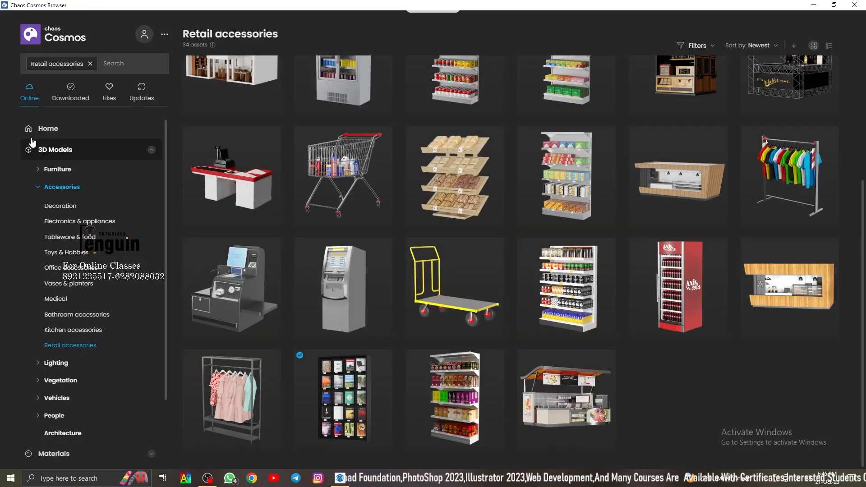
click(56, 408)
click(54, 383)
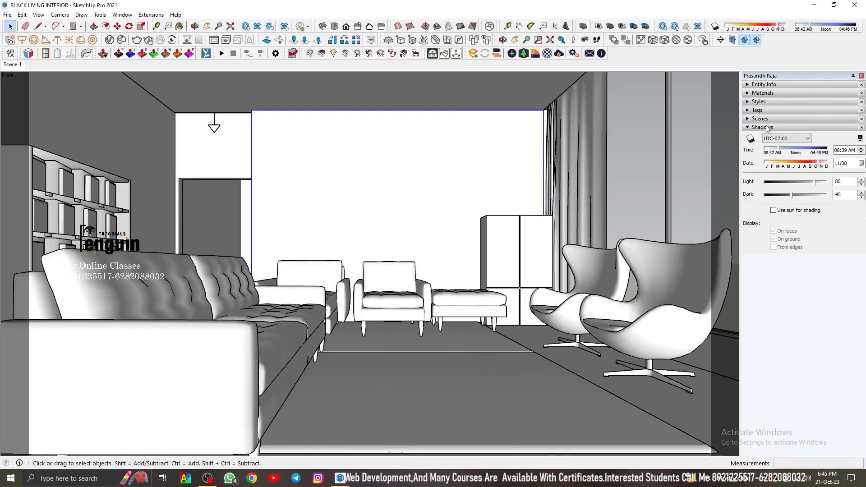
click(759, 102)
click(762, 92)
click(758, 113)
click(436, 169)
scroll(436, 168, up, 5)
middle_drag(437, 168, 478, 199)
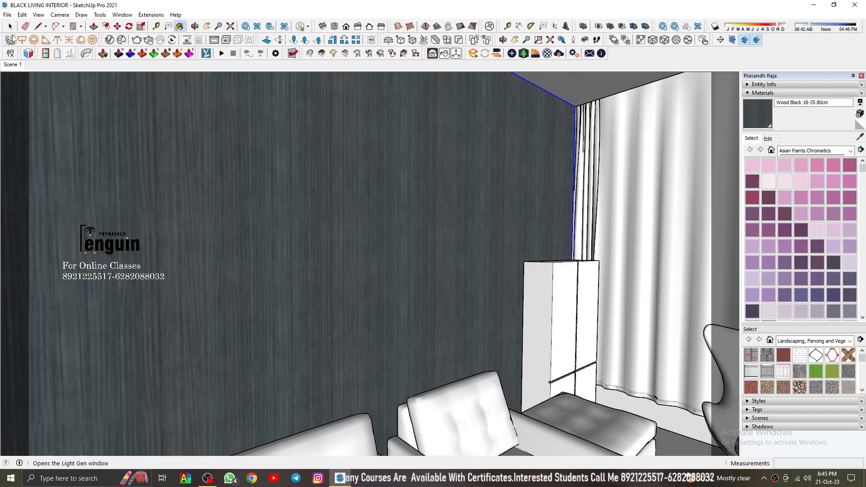
Step: Hide the living room ceiling and the end wall of the adjoining space behind the wood panel
click(13, 65)
key(space)
click(246, 95)
middle_drag(297, 130, 253, 303)
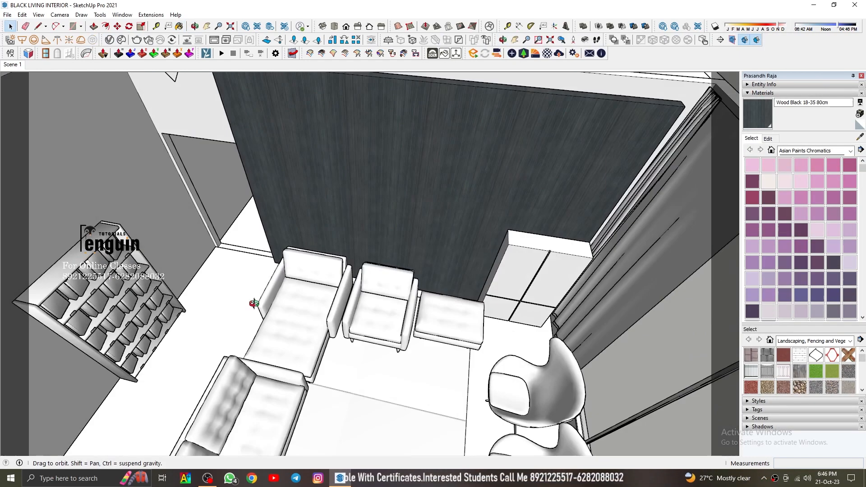
scroll(266, 198, down, 4)
click(268, 191)
right_click(268, 187)
click(291, 212)
middle_drag(297, 212, 500, 88)
right_click(276, 310)
click(302, 133)
middle_drag(311, 253, 343, 135)
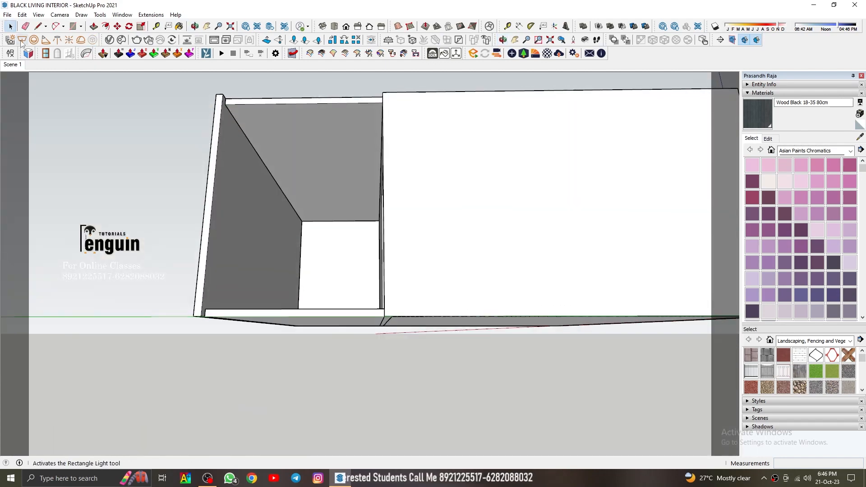
Step: Place a V-Ray rectangle light inside the adjoining space behind the wood panel
click(22, 40)
scroll(298, 216, up, 2)
middle_drag(279, 216, 325, 212)
click(296, 219)
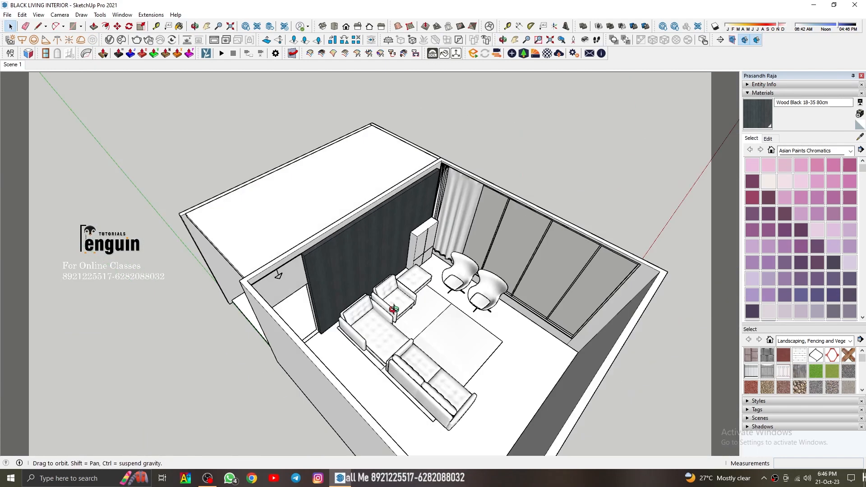
Step: Try the 0351 AP 9636 Ladakh Nights-N colour from the Asian Paints Chromatics collection on the corner cabinet
scroll(440, 286, up, 5)
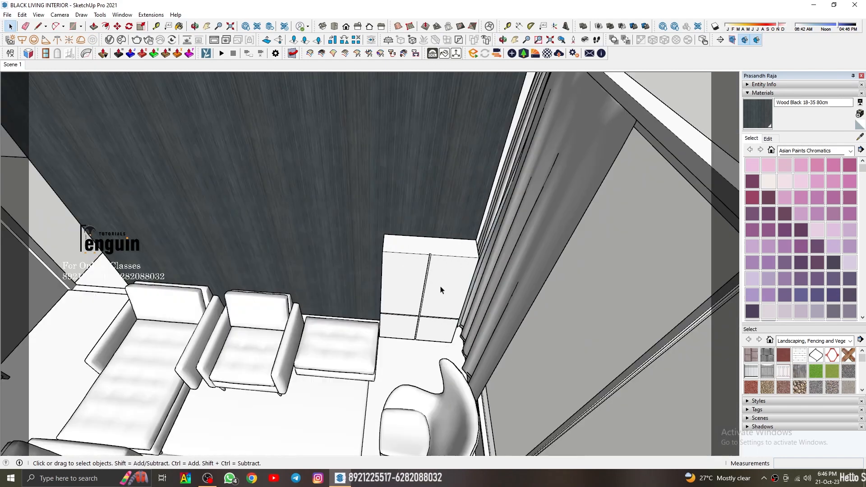
middle_drag(441, 286, 451, 288)
scroll(827, 253, down, 2)
click(821, 249)
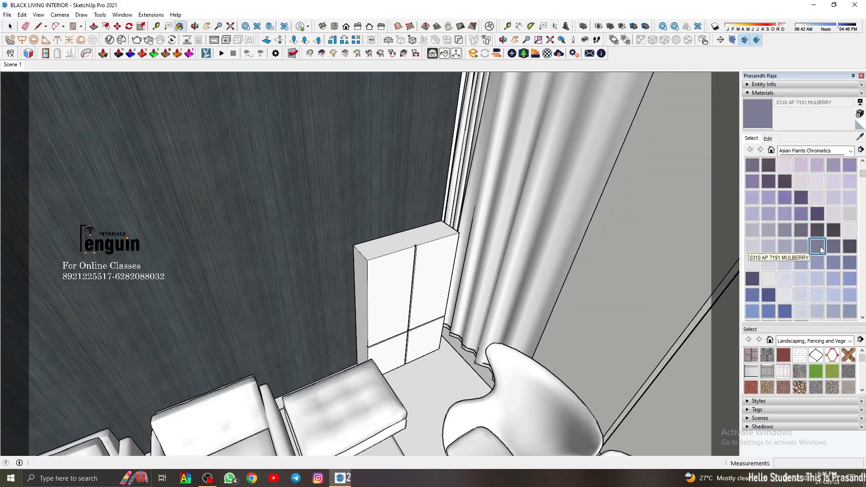
scroll(821, 253, down, 2)
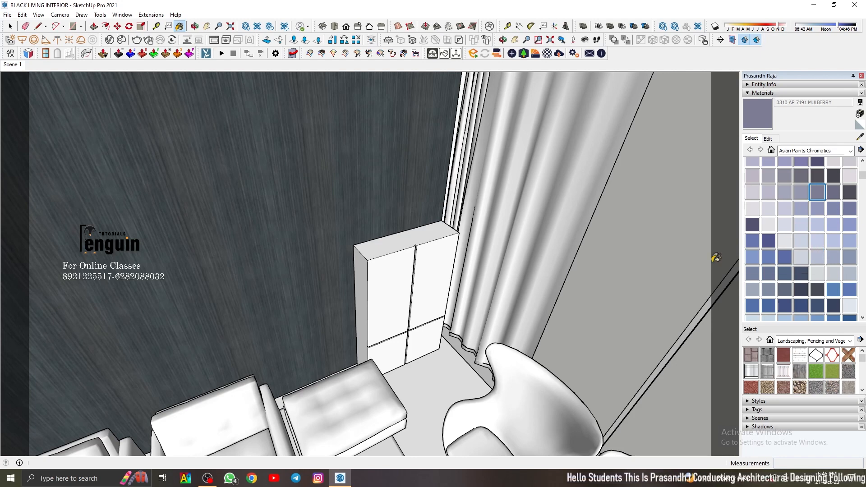
scroll(803, 244, down, 1)
click(802, 237)
click(407, 256)
scroll(407, 257, up, 3)
middle_drag(407, 256, 388, 230)
Step: Try 0662 AP 2463 Opaline Green on the curtain, and return the curtain to the default material
scroll(823, 272, down, 13)
click(849, 246)
click(505, 266)
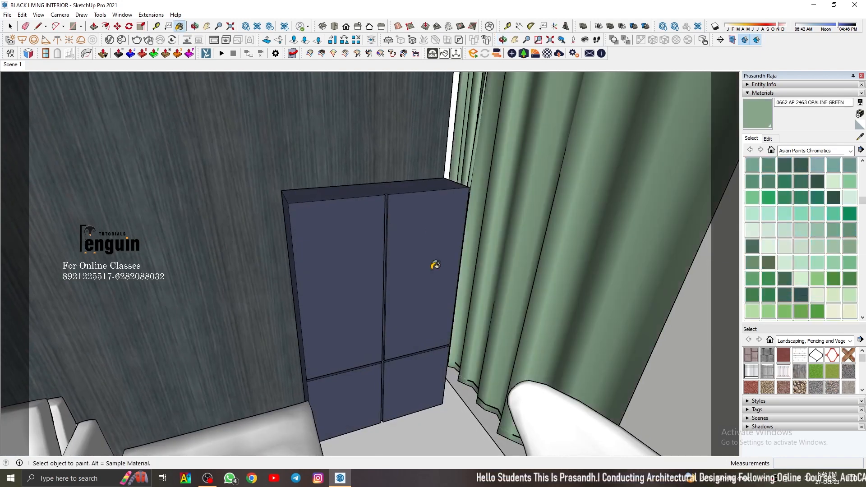
click(859, 125)
click(505, 266)
click(433, 261)
Step: Try further colours on the corner cabinet, including 0891 AP 9858 Mossy Ground-N and 0895 AP 9862 Pickled Olive-N
click(849, 312)
click(419, 261)
scroll(817, 288, down, 10)
click(816, 294)
click(424, 262)
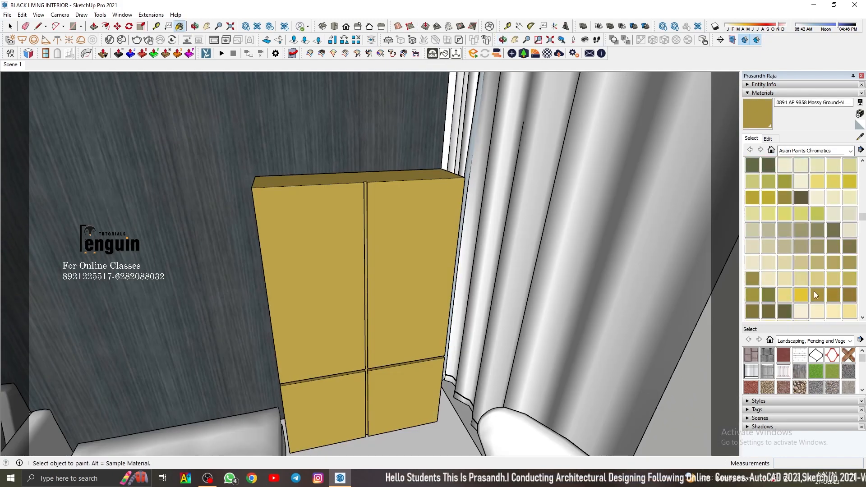
click(785, 294)
click(424, 261)
click(768, 312)
click(424, 257)
middle_drag(424, 257, 405, 248)
key(space)
Step: Return to the Scene 1 view and paint the corner cabinet with 0968 AP 9884 Dried Anjeer-N
click(13, 65)
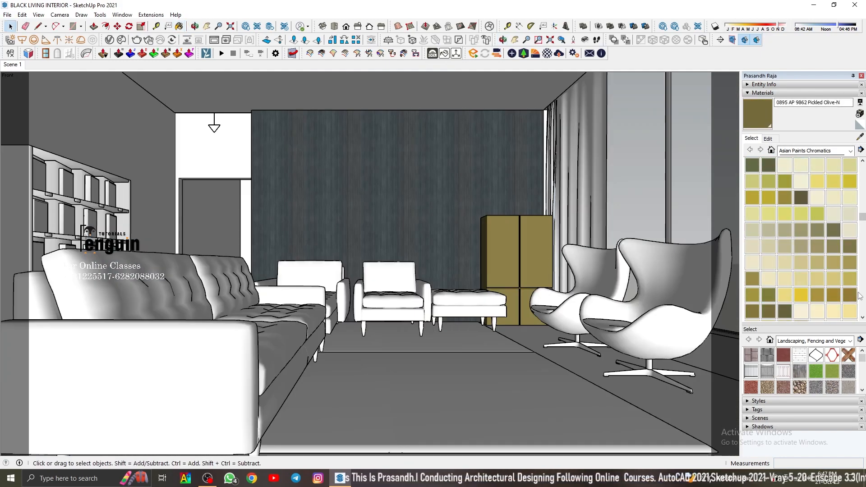
scroll(802, 274, down, 5)
click(537, 258)
scroll(781, 300, down, 5)
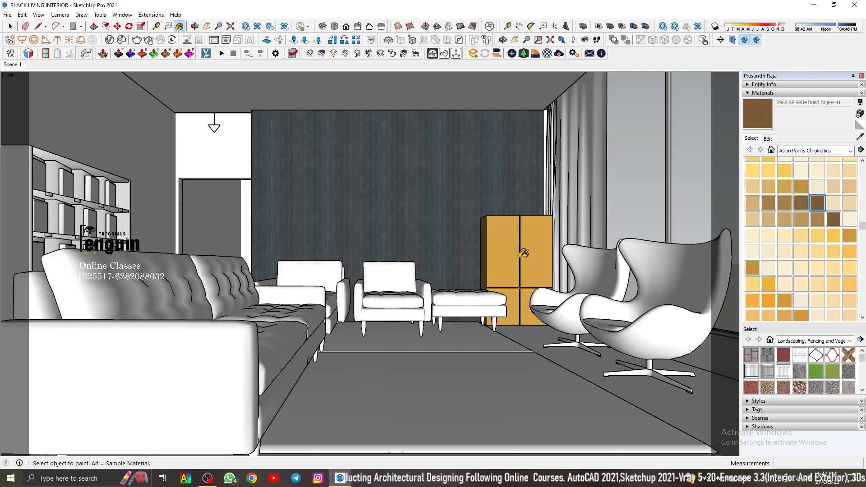
click(520, 257)
key(space)
Step: Make the Dried Anjeer-N material reflective with a light reflection colour and a reflection glossiness of 0.8
click(110, 39)
drag(618, 43, 281, 62)
click(859, 136)
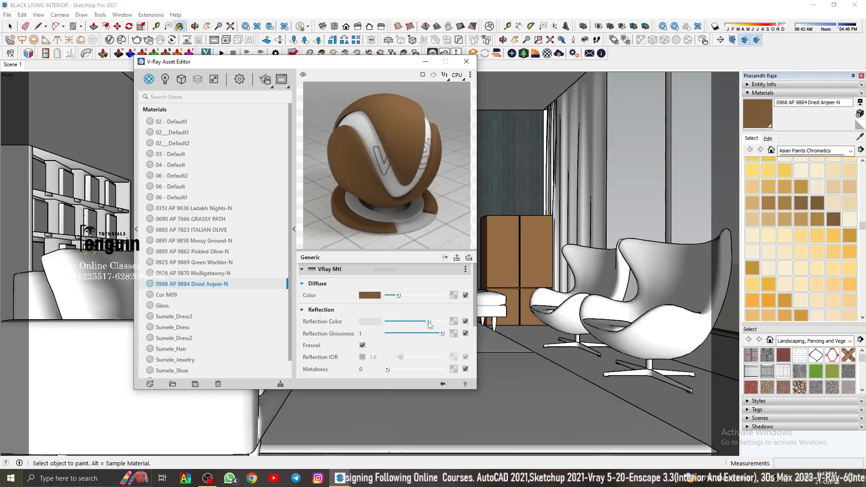
click(466, 61)
key(space)
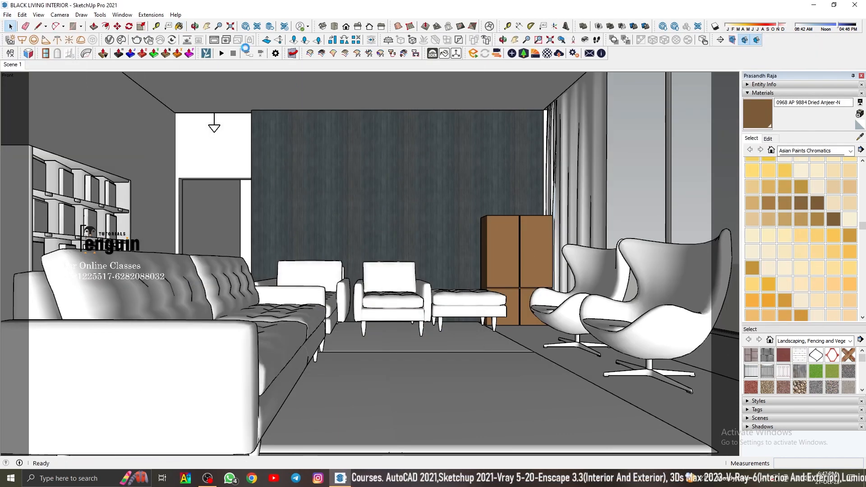
Step: Add the Aluminum Anodized DarkGray material from the V-Ray Metal library to the scene
scroll(692, 164, up, 1)
middle_drag(693, 164, 176, 147)
click(109, 40)
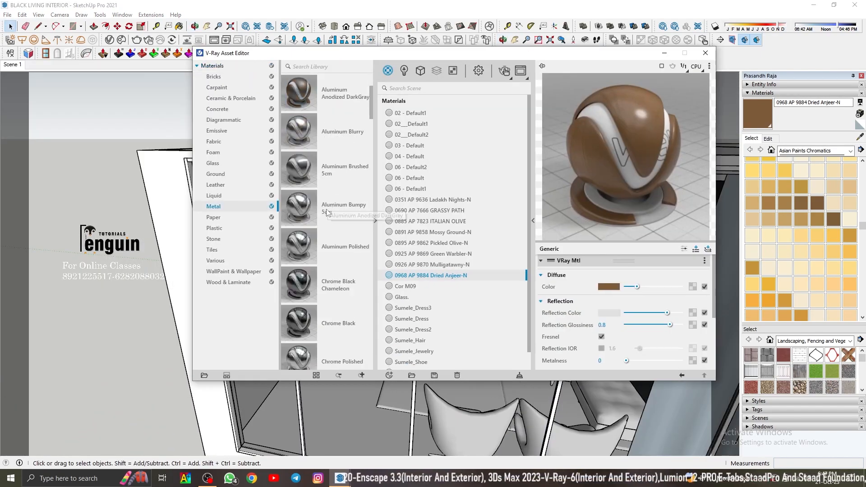
drag(456, 235, 456, 236)
click(705, 53)
Step: Paint the window frame and mullions with the Aluminum_Anodized_DarkGray material
key(b)
click(236, 176)
scroll(236, 176, up, 2)
click(361, 199)
scroll(270, 429, up, 3)
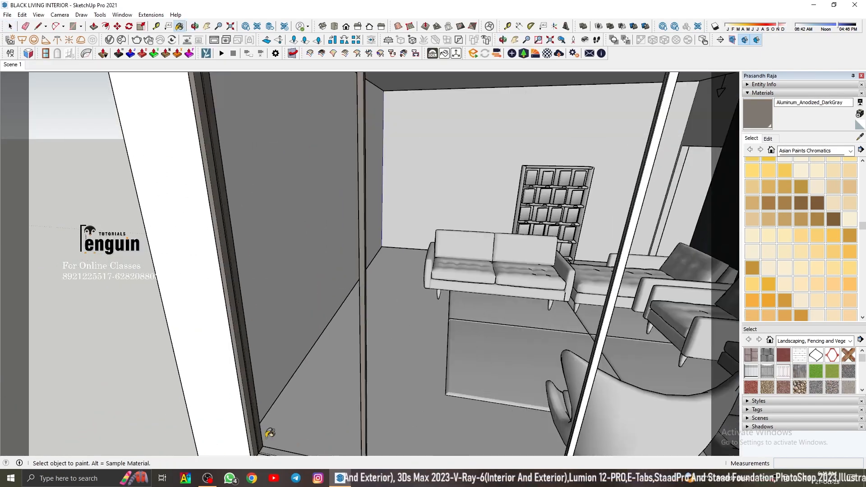
scroll(199, 360, down, 5)
click(380, 349)
click(509, 340)
mouse_move(667, 311)
shift+middle_down()
mouse_move(537, 304)
mouse_move(599, 141)
mouse_move(646, 323)
mouse_move(479, 247)
shift+middle_up()
click(537, 303)
Step: Hide the roof and ceiling above the living room to expose its interior
key(space)
right_click(342, 167)
click(362, 191)
middle_drag(315, 154, 330, 217)
right_click(330, 216)
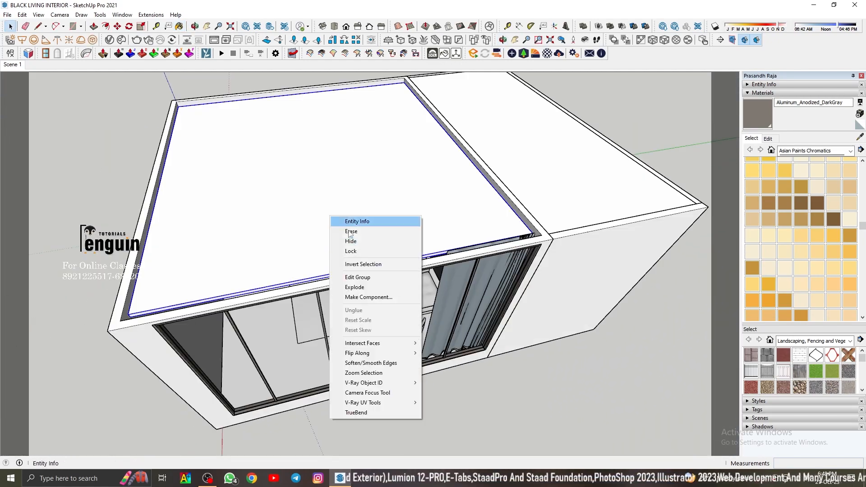
click(350, 241)
Step: Add the Laminate D02 120cm material from the V-Ray Wood & Laminate library and paint the living room floor with it
middle_drag(270, 212, 287, 274)
click(287, 273)
scroll(288, 273, down, 5)
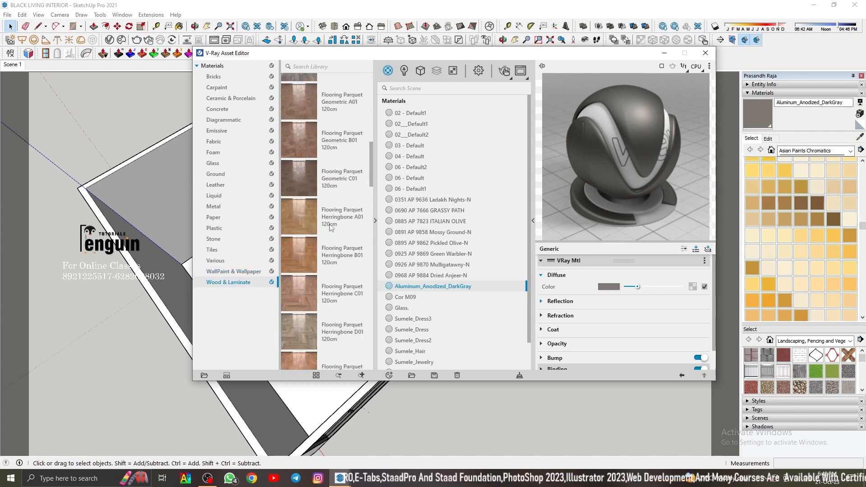
scroll(332, 228, down, 18)
scroll(334, 180, up, 2)
drag(339, 138, 420, 165)
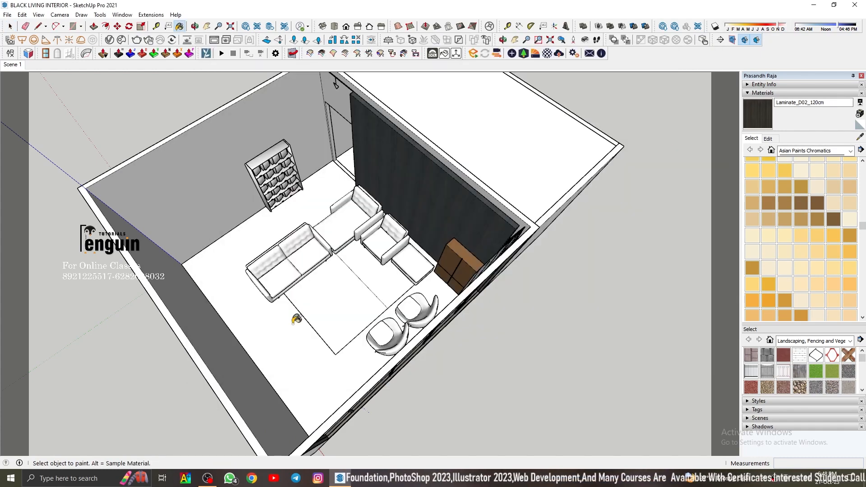
click(294, 315)
key(space)
middle_drag(332, 312, 576, 376)
Step: Move the sofas, armchair and ottoman together to adjust their position on the rug
scroll(377, 238, up, 5)
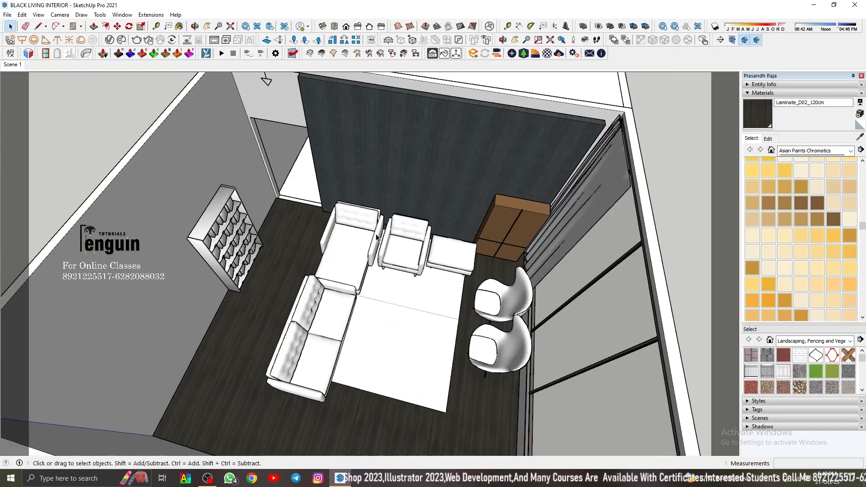
middle_drag(376, 238, 303, 265)
scroll(303, 264, down, 4)
scroll(358, 245, up, 4)
middle_drag(357, 245, 458, 228)
click(458, 226)
shift+click(391, 221)
shift+click(302, 245)
shift+click(311, 343)
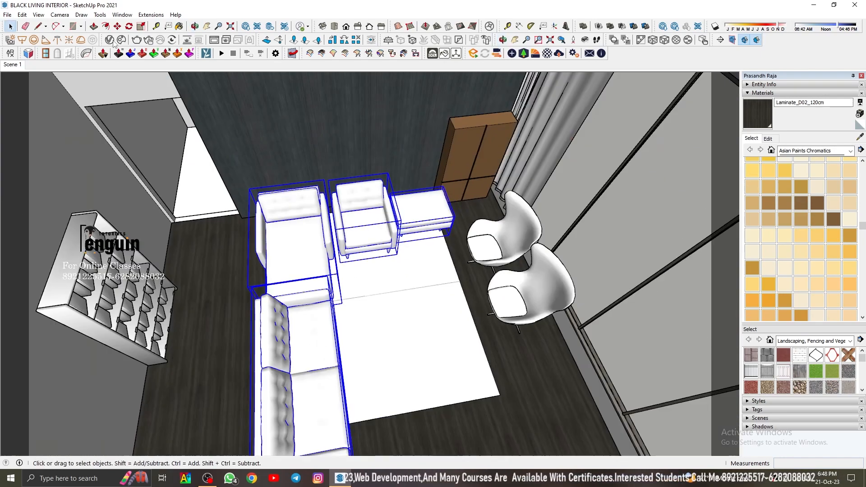
click(117, 26)
scroll(241, 257, up, 2)
click(215, 257)
key(space)
Step: Browse the Asian Paints Chromatics library for a dark or grey paint colour for the room
middle_drag(216, 258, 231, 232)
scroll(231, 233, down, 4)
click(627, 334)
middle_drag(586, 270, 351, 325)
scroll(360, 289, down, 4)
middle_drag(451, 253, 598, 249)
scroll(802, 271, down, 5)
click(801, 212)
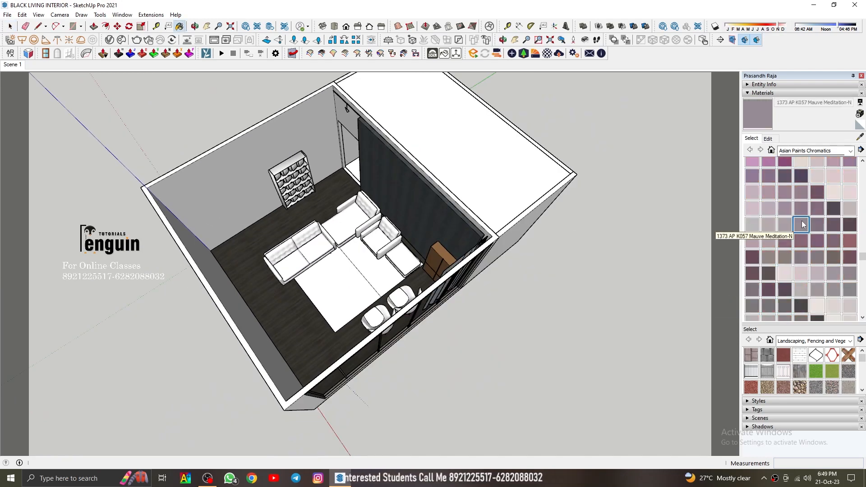
scroll(811, 207, down, 3)
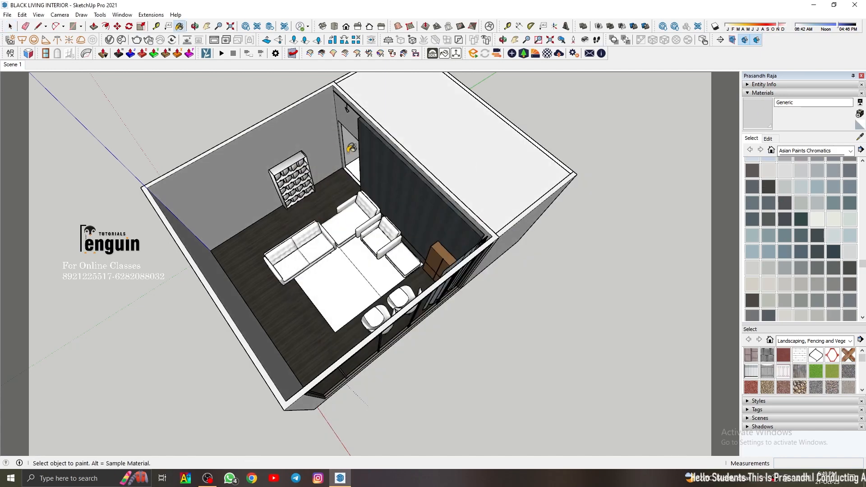
Step: Paint the floor at the doorway with Laminate_D02_120cm and copy the bookshelf along the wall, directly beside the original
middle_drag(253, 212, 268, 221)
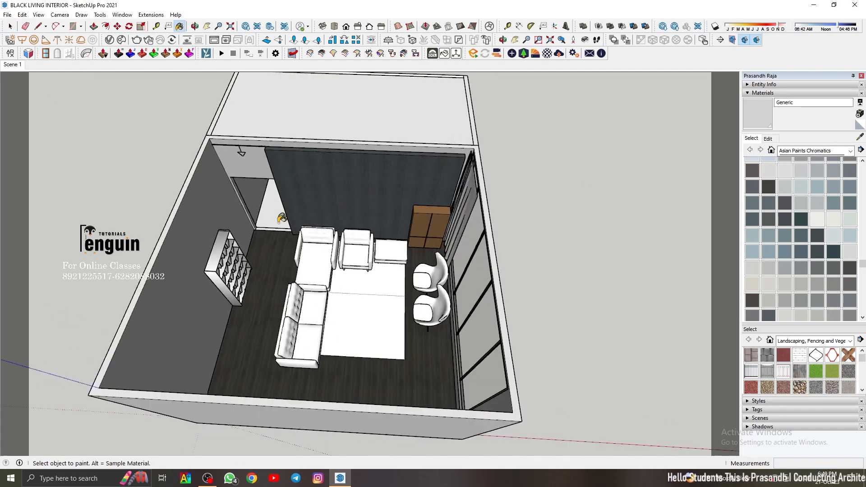
scroll(268, 220, up, 3)
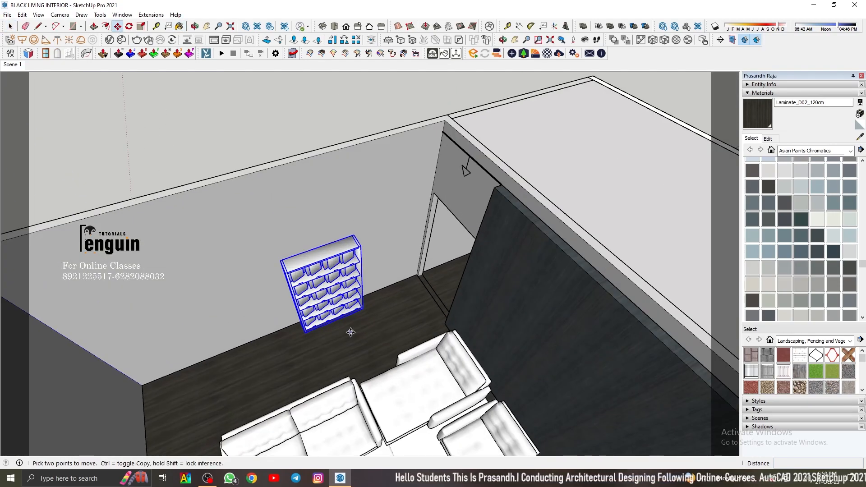
click(318, 337)
scroll(331, 275, up, 4)
scroll(368, 311, up, 6)
click(461, 410)
click(440, 414)
scroll(463, 329, down, 4)
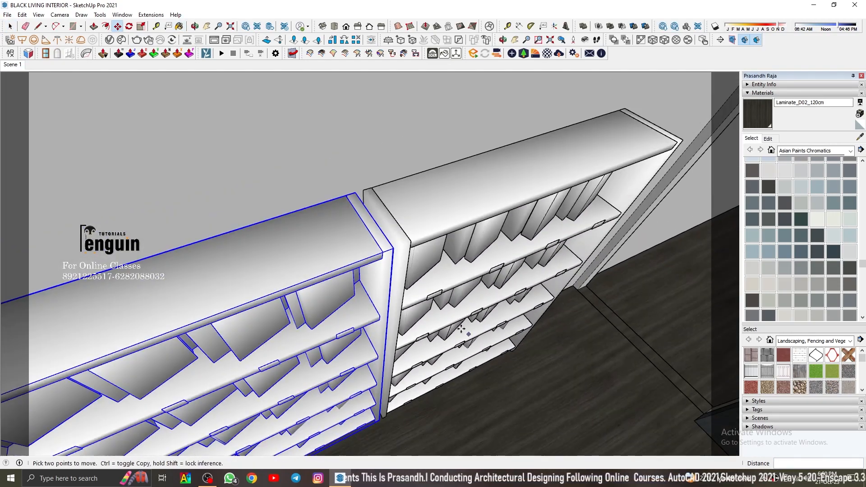
middle_drag(463, 329, 199, 210)
key(space)
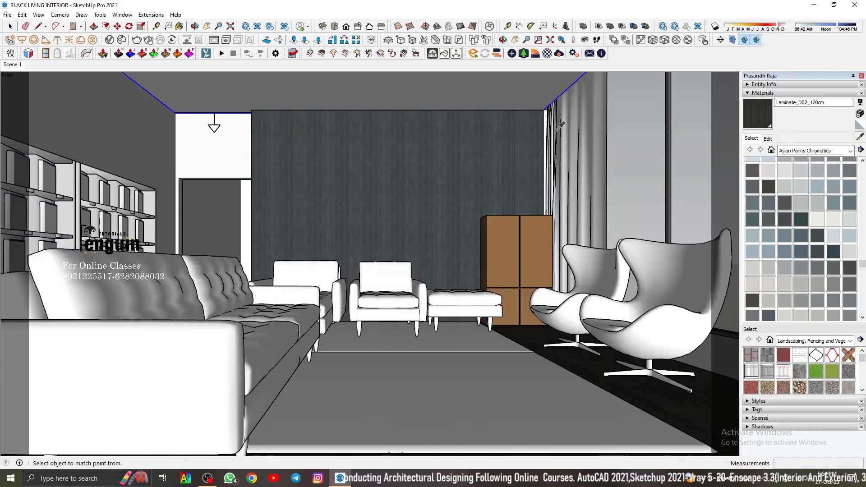
Step: Sample the ceiling's material and save the model
alt+click(313, 93)
click(7, 15)
click(21, 58)
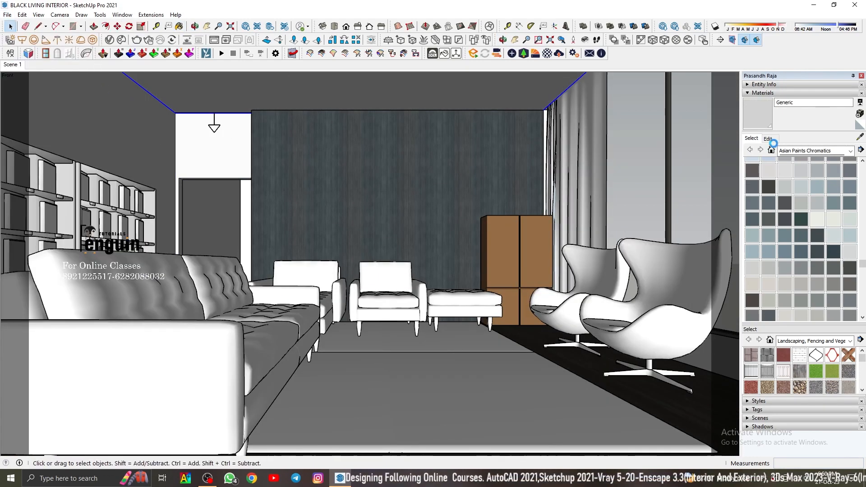
Step: Collapse the material settings and set the sun's shadow date to 11/26 and time to 08:32 AM
click(761, 93)
click(759, 119)
click(750, 129)
key(Return)
click(755, 119)
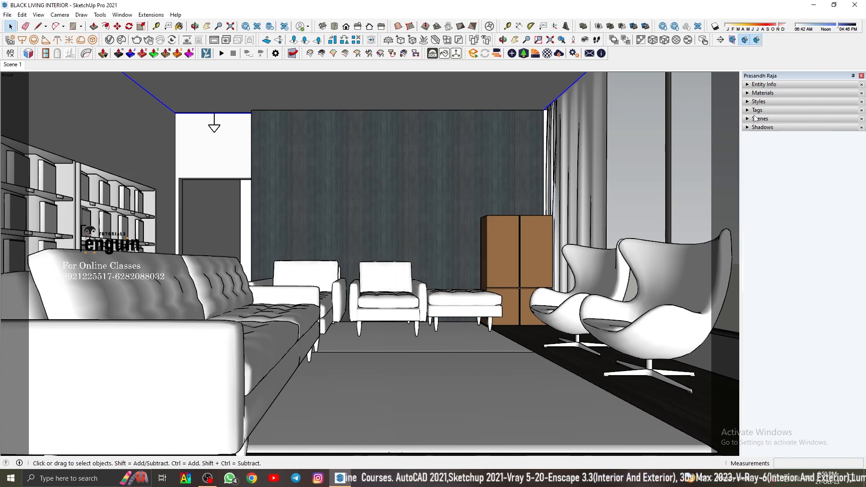
drag(802, 166, 803, 166)
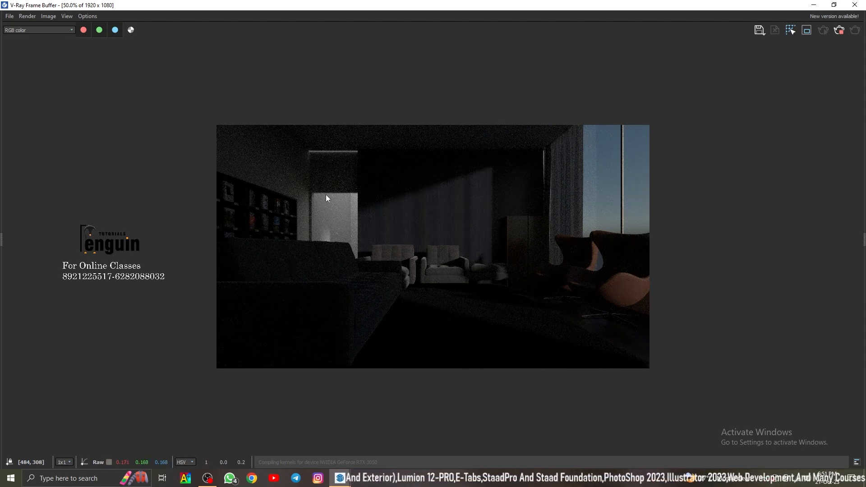
Step: Set the first Rectangle Light's intensity to 60 and its colour temperature to 3000 K
scroll(476, 205, up, 2)
scroll(477, 203, down, 1)
scroll(565, 190, up, 1)
scroll(580, 168, down, 2)
scroll(360, 208, up, 2)
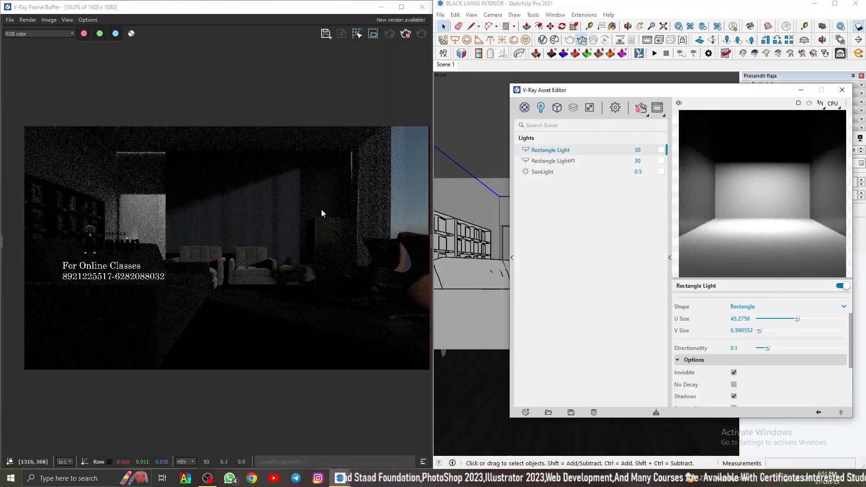
text(60)
key(Return)
click(661, 149)
click(445, 283)
text(3000)
key(Return)
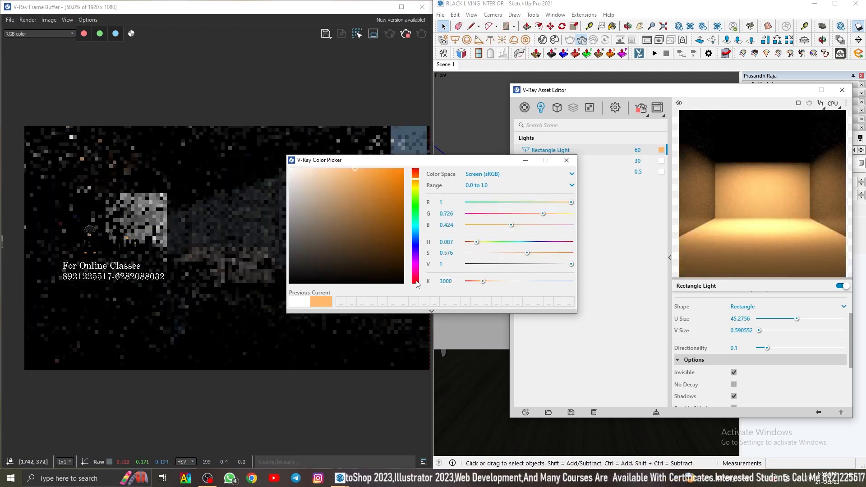
click(566, 160)
Step: Set Rectangle Light#1's intensity to 15 and paste the first rectangle light's warm orange colour onto it
click(599, 161)
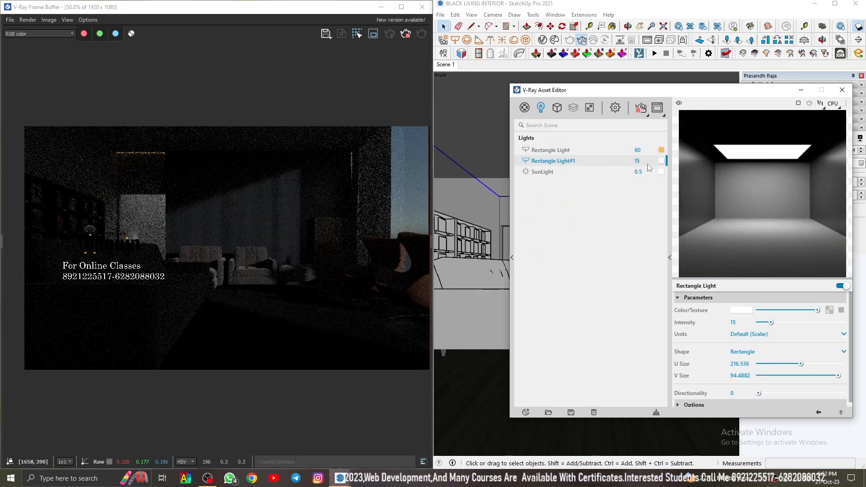
right_click(660, 161)
click(669, 181)
Step: Examine the render's warm lighting around the doorway, armchairs, cabinet and rug, and close the V-Ray frame buffer
scroll(151, 238, up, 2)
scroll(174, 246, down, 2)
scroll(127, 235, up, 1)
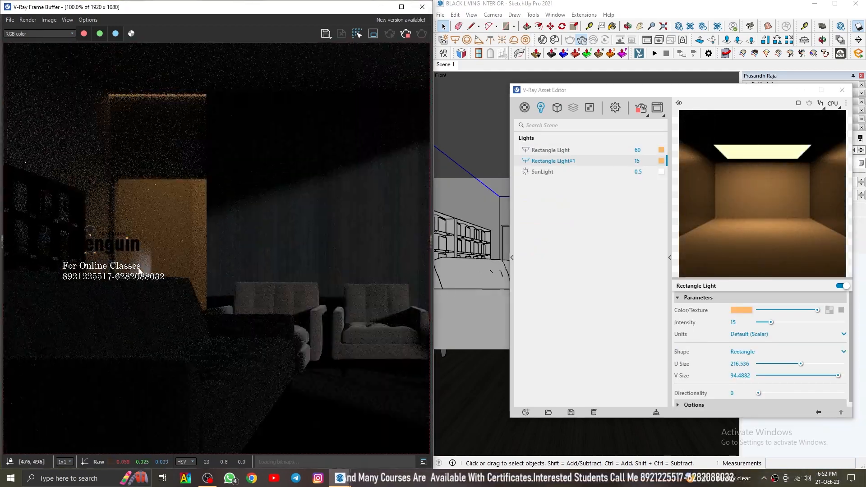
scroll(144, 261, down, 2)
drag(596, 93, 440, 70)
scroll(191, 235, up, 2)
middle_drag(341, 194, 275, 166)
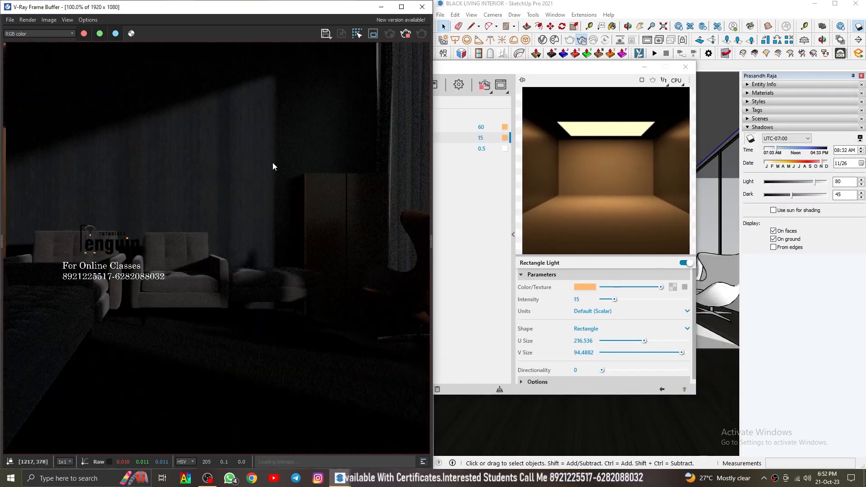
scroll(402, 164, up, 1)
scroll(304, 257, down, 3)
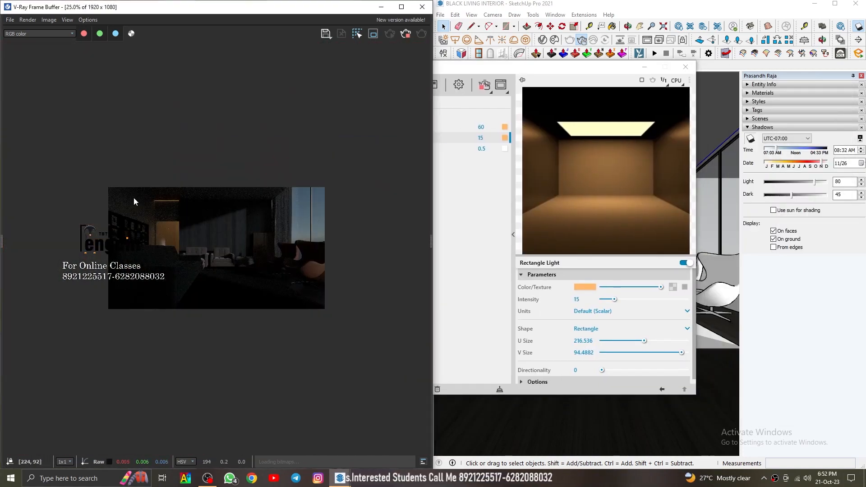
scroll(265, 240, up, 4)
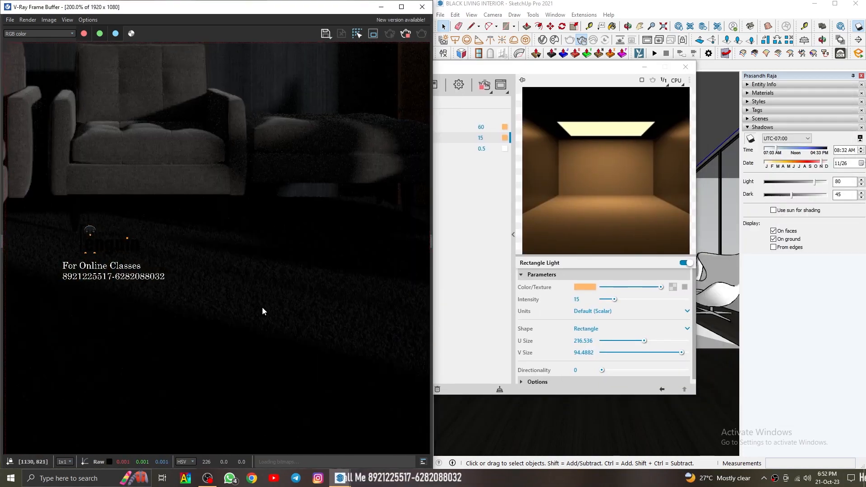
scroll(263, 311, down, 3)
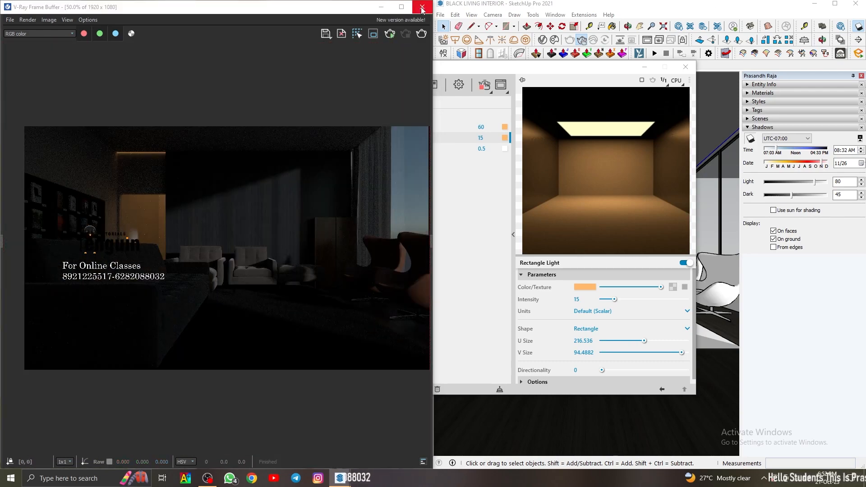
click(421, 7)
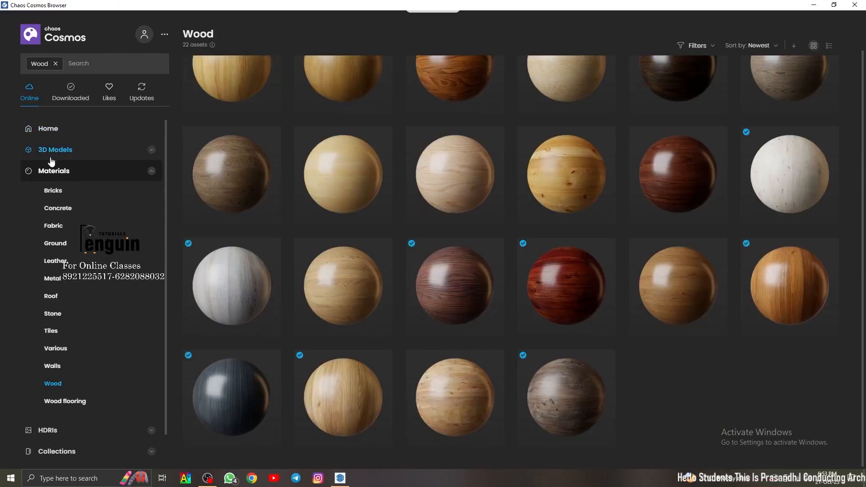
Step: Import the rounded glass-top coffee table from the Chaos Cosmos Tables category and place it on the rug
click(57, 169)
click(54, 219)
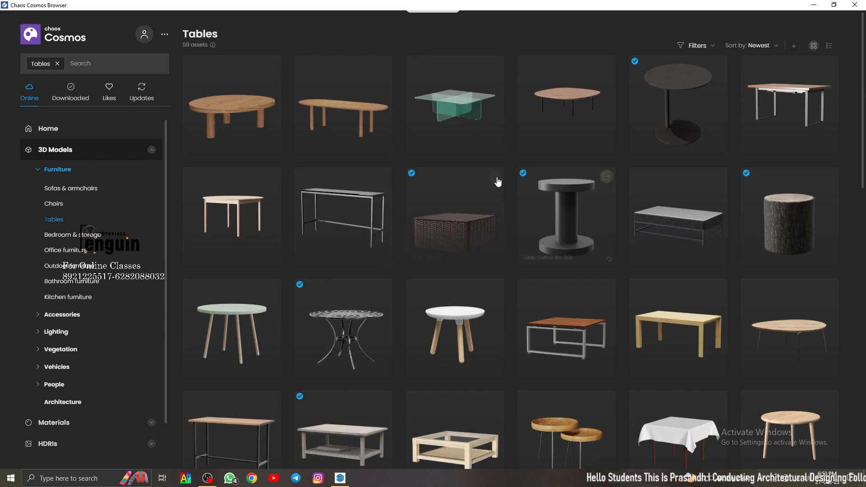
scroll(494, 185, down, 15)
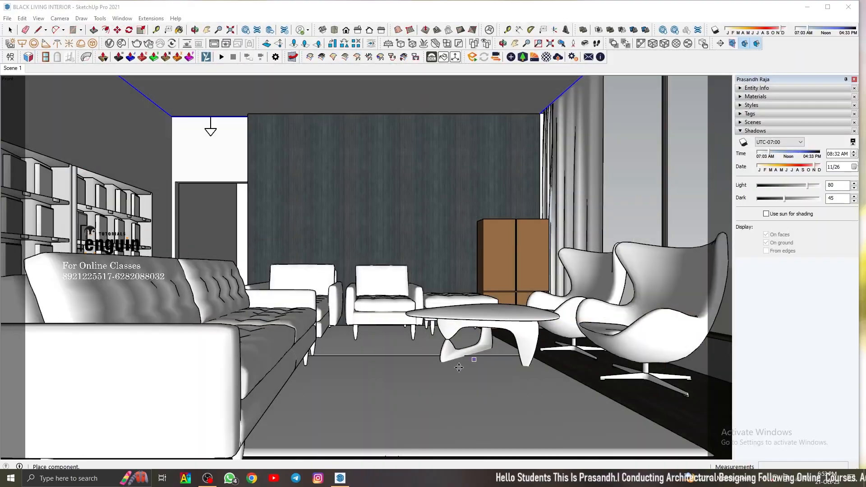
scroll(480, 353, up, 3)
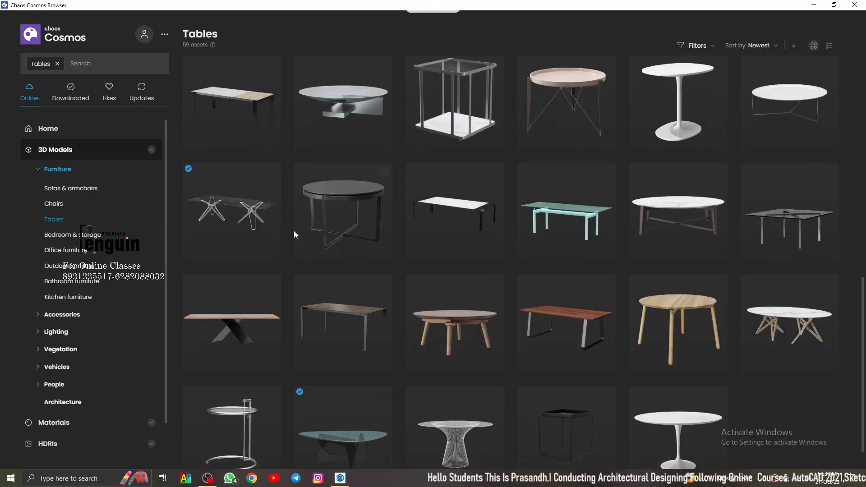
Step: Place the pine cones, the filled white bowl and the apple-topped book stack from the Cosmos Decoration category on the coffee table
click(59, 329)
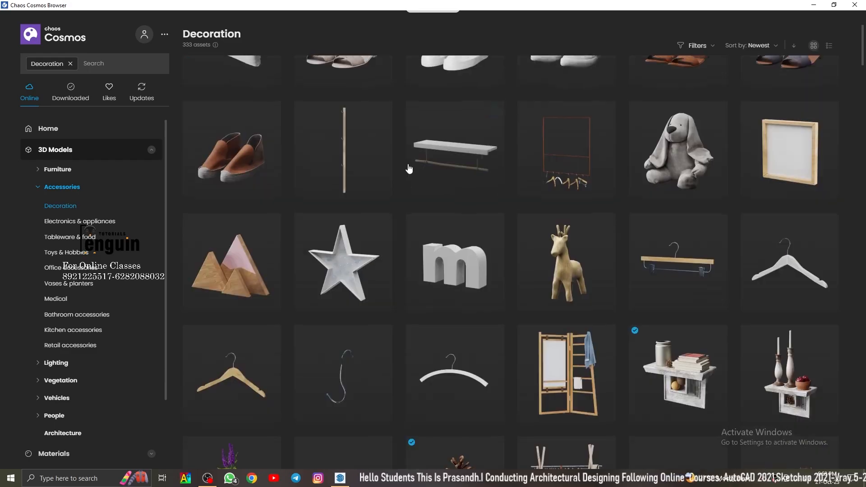
scroll(405, 168, down, 5)
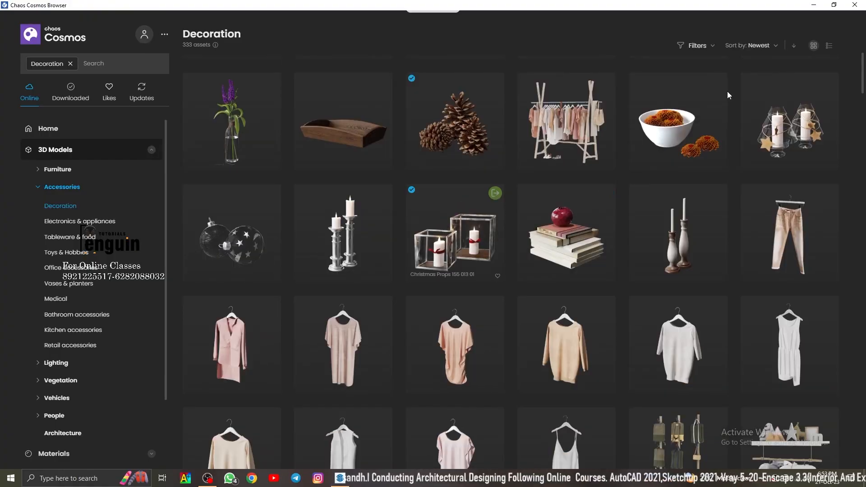
click(718, 82)
scroll(282, 181, up, 1)
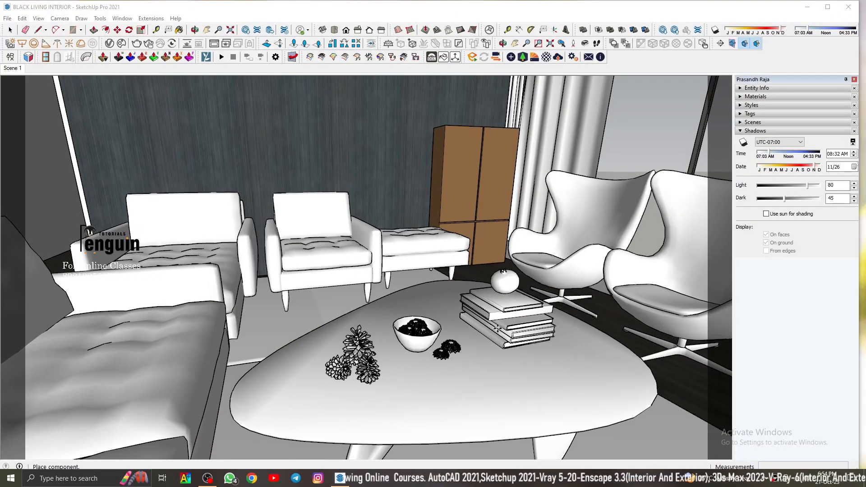
mouse_move(442, 311)
middle_down()
mouse_move(410, 316)
mouse_move(333, 224)
mouse_move(429, 225)
middle_up()
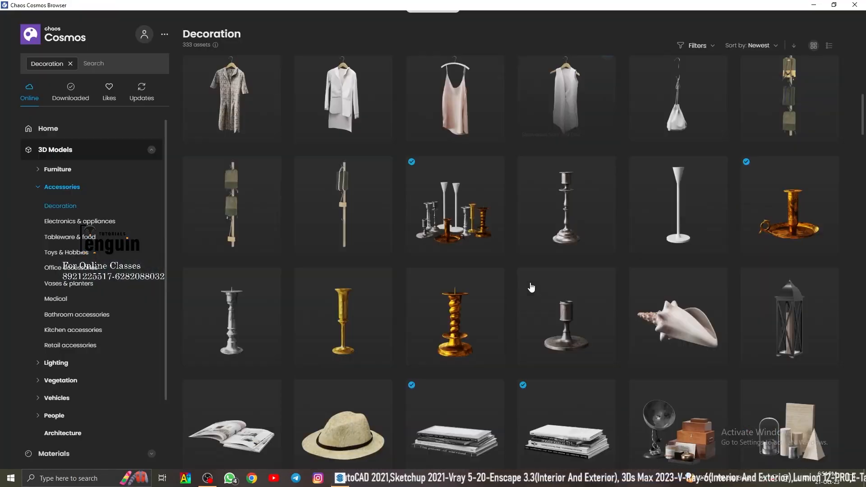
Step: Add the Cosmos vase, candle and teapot set beside the cabinet and the figure statue and coral ornament on top of it
scroll(450, 271, down, 3)
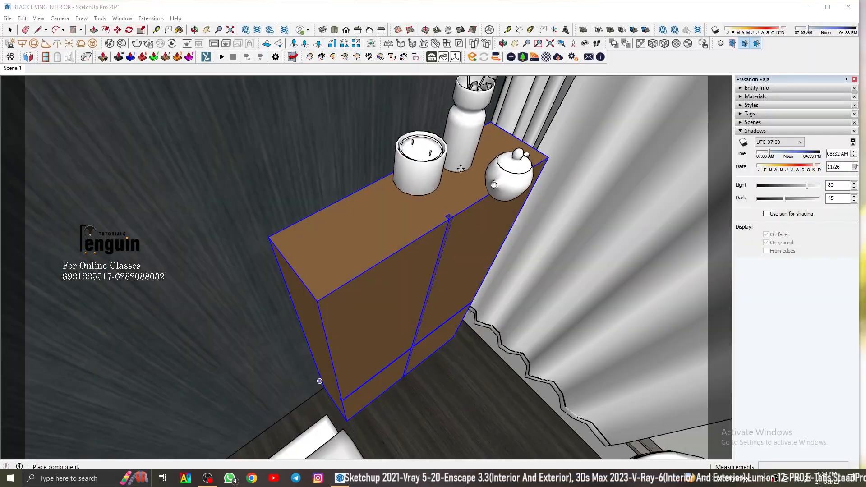
scroll(343, 340, down, 1)
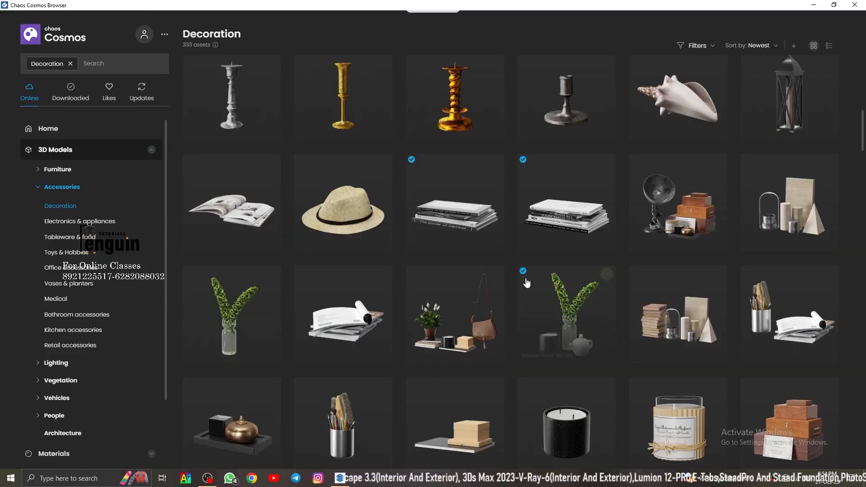
scroll(519, 275, down, 5)
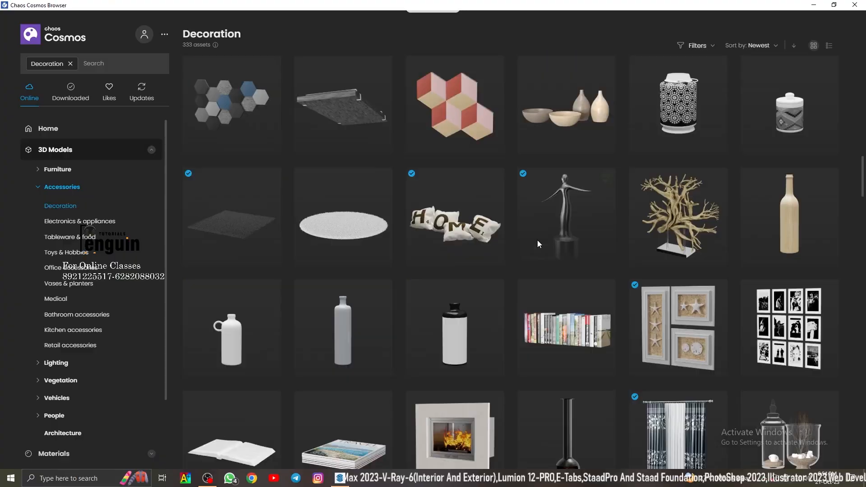
scroll(572, 189, down, 5)
click(606, 129)
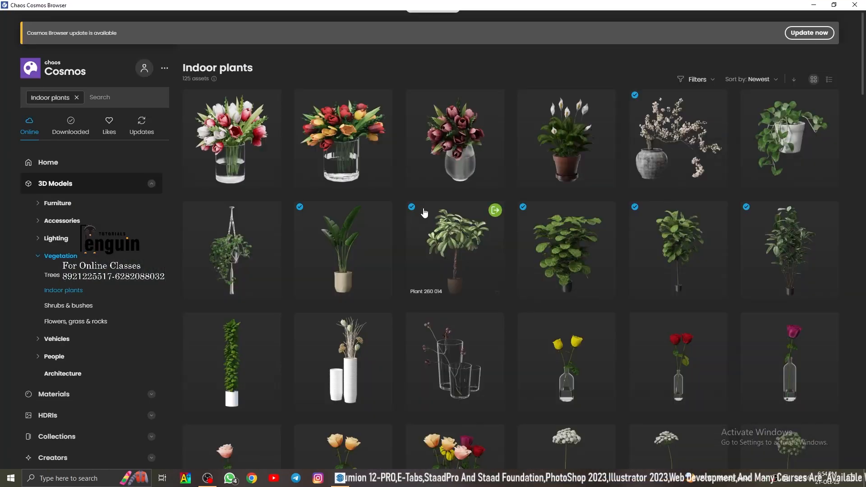
scroll(418, 226, down, 5)
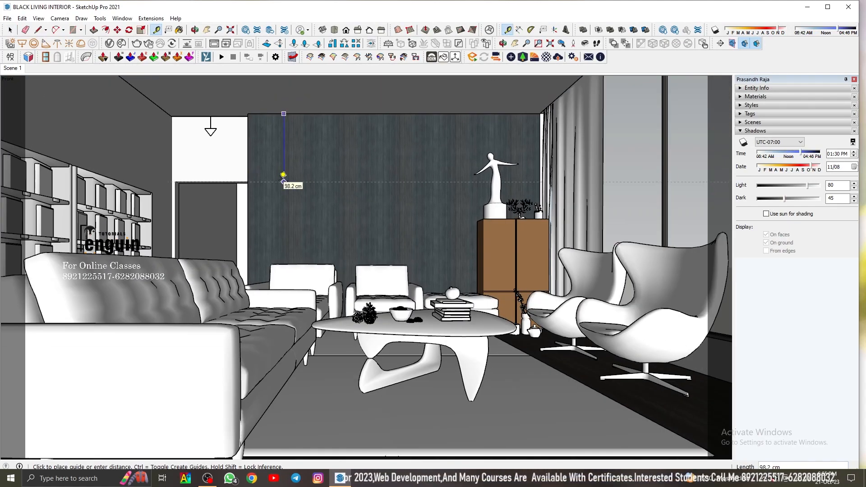
Step: Place guides on the dark wall panel for a shelf, starting with a horizontal one about 98 cm below its top edge
click(283, 178)
scroll(283, 178, up, 3)
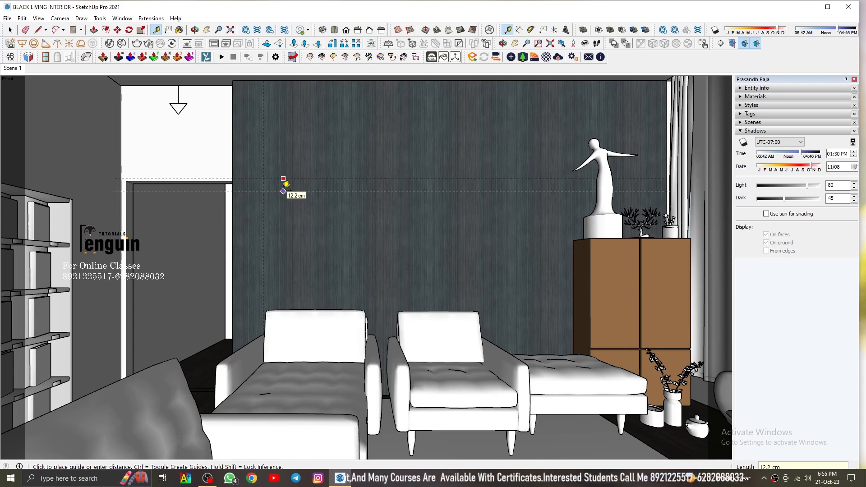
key(space)
scroll(302, 200, up, 2)
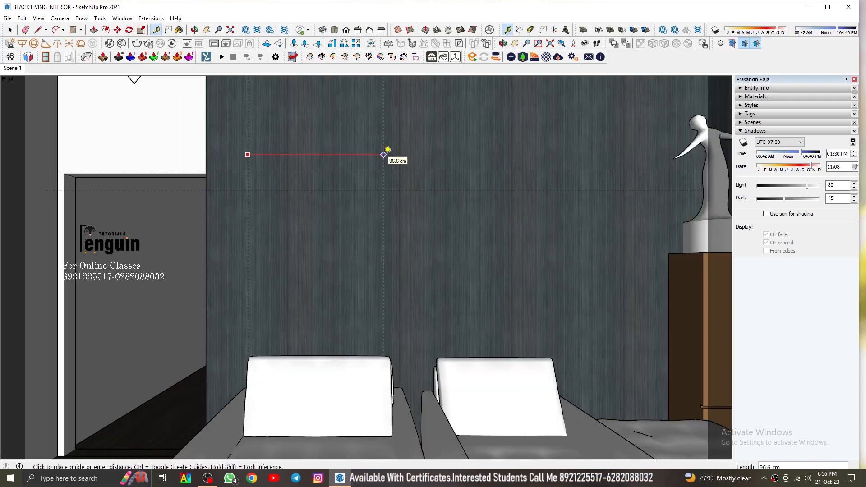
Step: Place the second vertical guide about 97 cm across and extrude the shelf rectangle between the guides out from the dark wall panel
click(381, 169)
key(p)
middle_drag(356, 168, 380, 190)
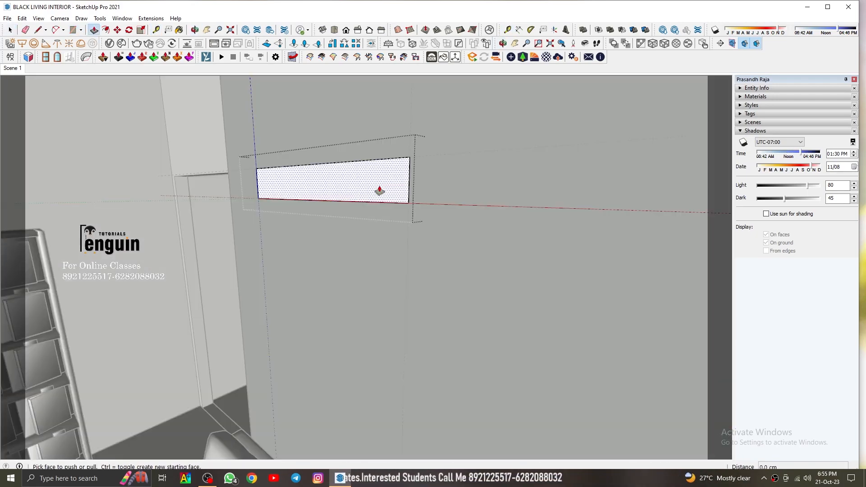
key(Return)
key(space)
click(16, 69)
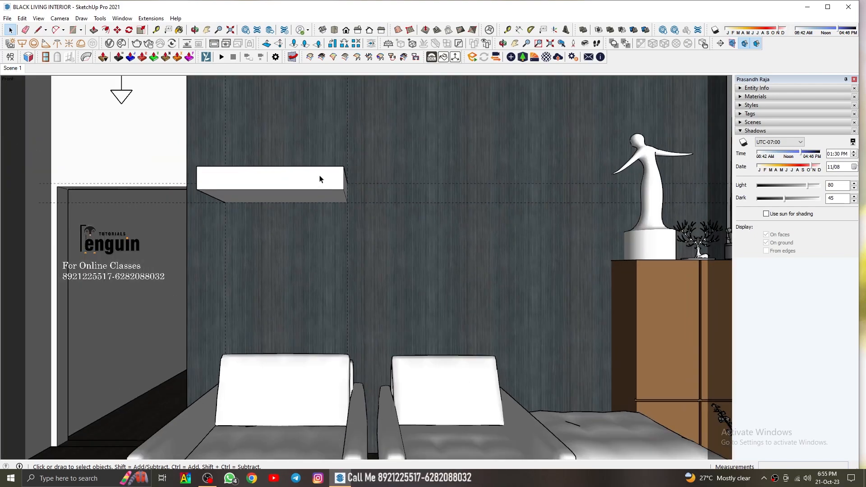
Step: Thin the shelf by pushing its top face down 10 cm and restore the Scene 1 view
middle_drag(321, 177, 299, 194)
double_click(299, 194)
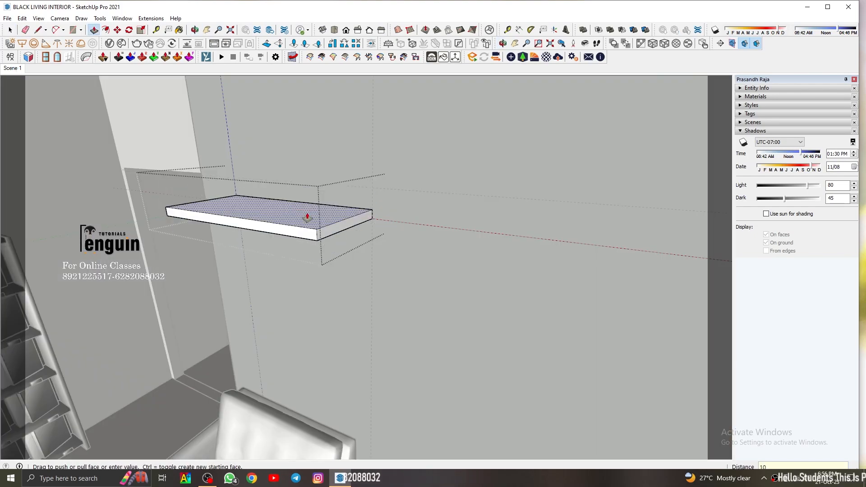
click(322, 228)
key(space)
click(326, 270)
click(14, 69)
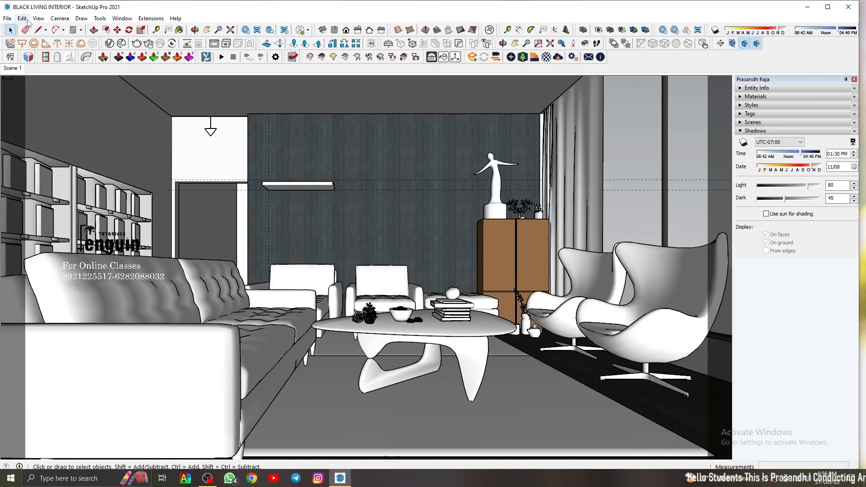
Step: Place a guide on the shelf's underside, offset 1.5 cm from the edge along the wall
scroll(297, 183, up, 3)
click(312, 187)
scroll(313, 188, up, 4)
middle_drag(347, 202, 324, 175)
scroll(324, 175, up, 3)
key(t)
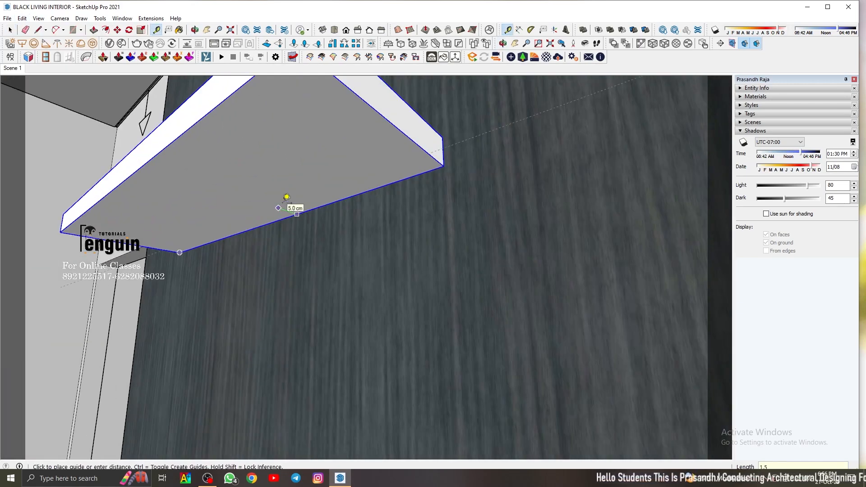
key(Return)
key(space)
scroll(180, 251, up, 3)
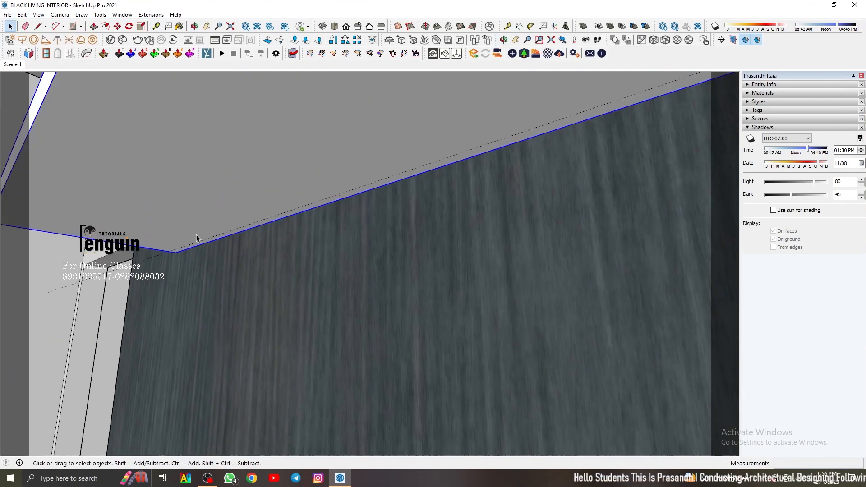
Step: Draw a narrow full-length rectangle on the shelf's underside between the wall edge and the guide to form a light strip
double_click(197, 240)
key(r)
click(174, 252)
scroll(176, 251, down, 4)
scroll(371, 154, up, 1)
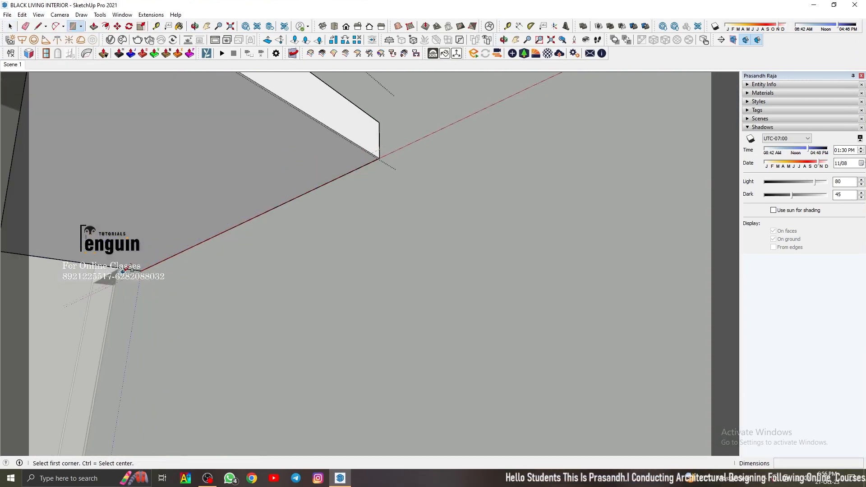
click(365, 162)
key(space)
click(252, 234)
scroll(179, 249, up, 3)
middle_drag(180, 252, 212, 266)
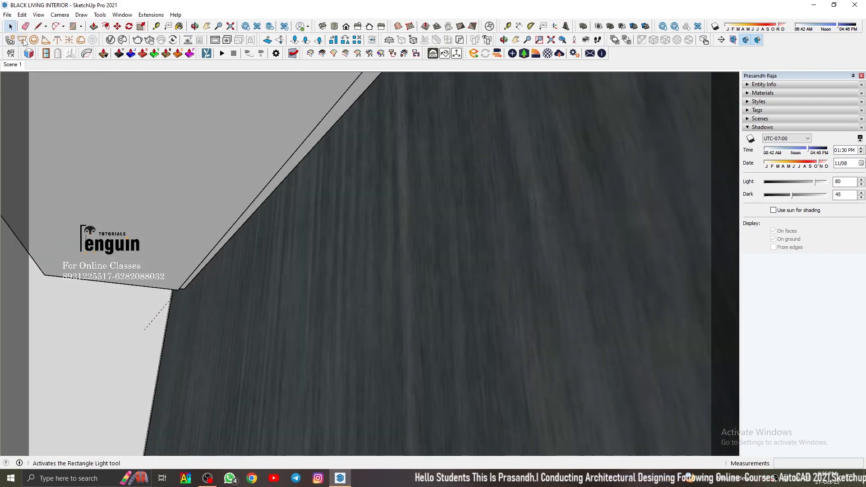
Step: Add a V-Ray rectangle light beneath the shelf along its rear strip
click(23, 40)
middle_drag(140, 282, 253, 261)
scroll(181, 294, down, 2)
Step: Copy the shelf together with its light to a lower spot on the wall panel, near the cabinet, and restore Scene 1
key(space)
click(254, 260)
shift+click(225, 257)
click(13, 65)
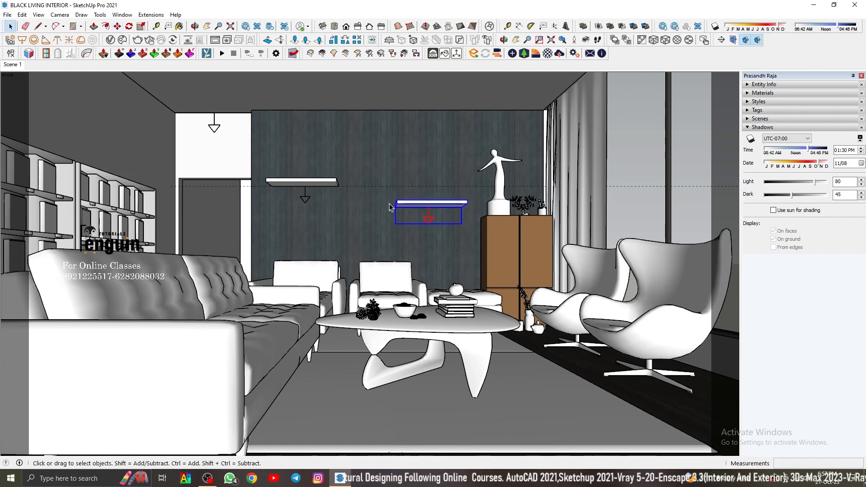
click(756, 119)
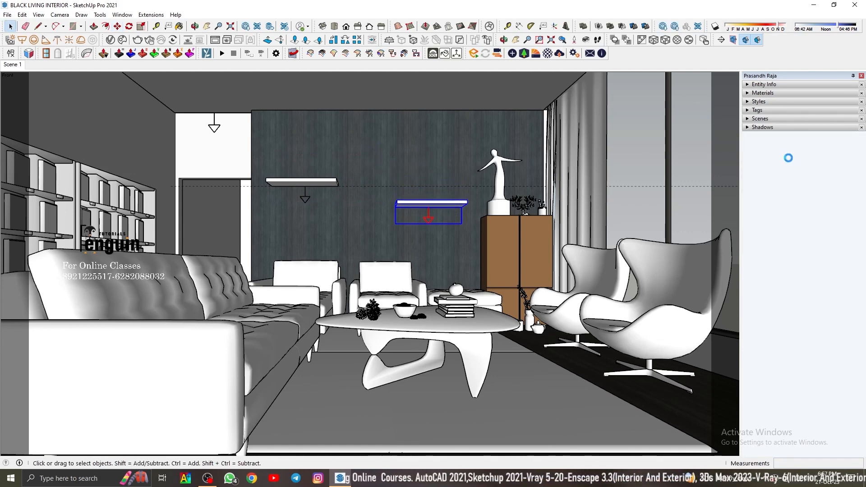
key(b)
scroll(294, 182, up, 2)
click(15, 65)
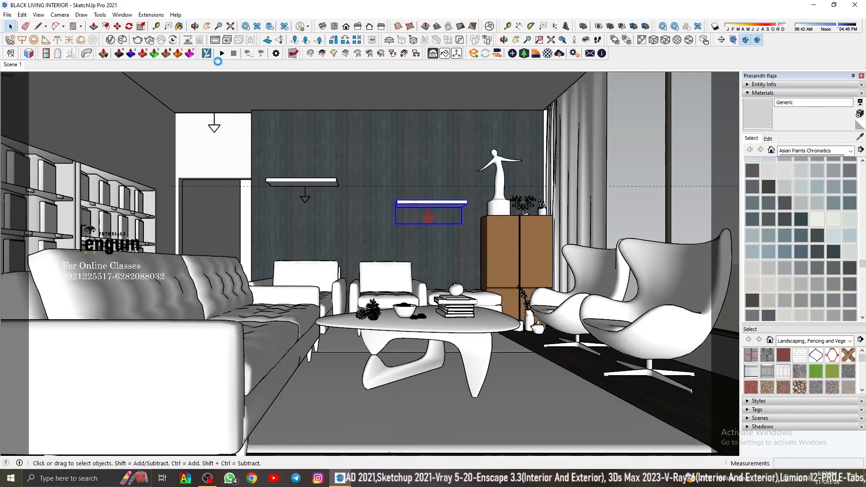
Step: Turn on shadows with the sun time moved earlier in the day and start a V-Ray render of the room
click(762, 93)
click(762, 127)
click(749, 139)
drag(807, 149, 780, 149)
click(138, 40)
double_click(96, 83)
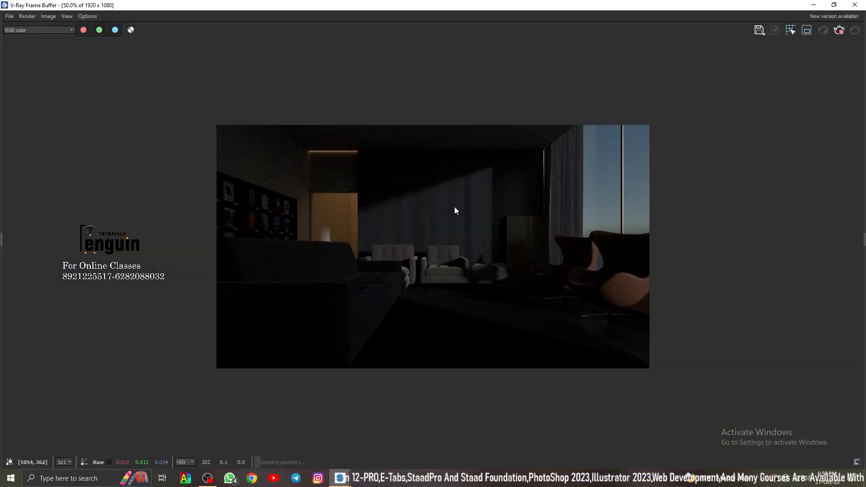
Step: Examine the V-Ray render up close, checking the lit wall shelves, the sunlight on the panel and the furniture materials
scroll(454, 208, up, 2)
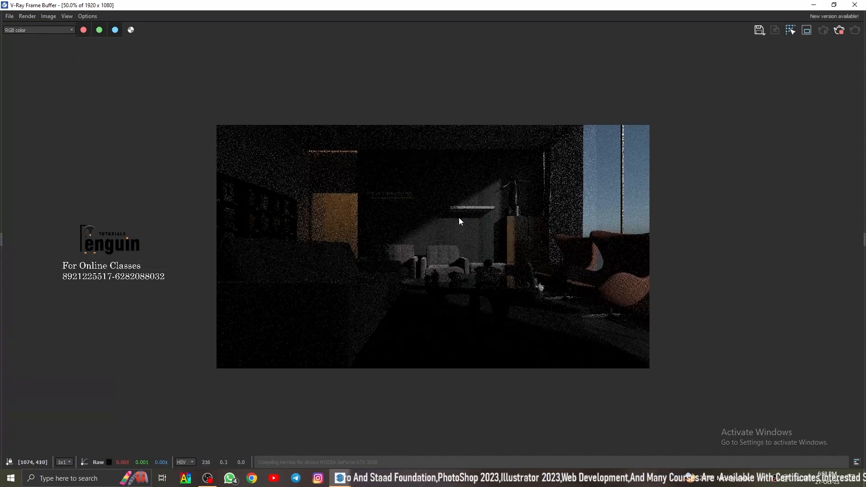
scroll(453, 221, up, 1)
scroll(470, 221, down, 2)
scroll(388, 244, up, 2)
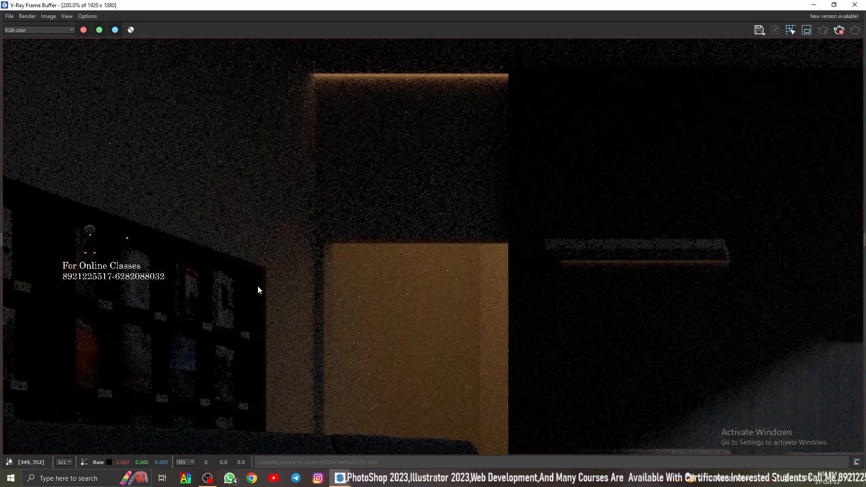
scroll(258, 285, down, 2)
scroll(478, 235, up, 1)
scroll(582, 233, up, 1)
scroll(617, 257, down, 2)
scroll(651, 289, up, 1)
scroll(631, 279, up, 1)
scroll(468, 270, down, 2)
scroll(528, 201, up, 1)
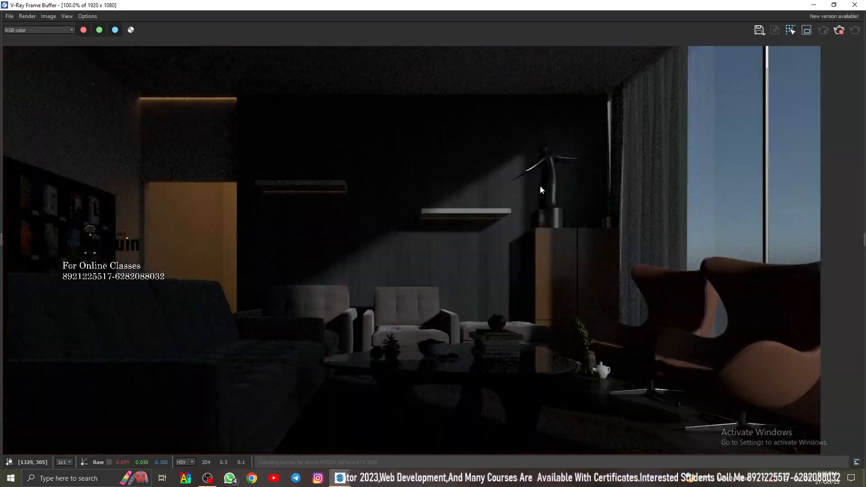
scroll(536, 187, down, 1)
scroll(388, 235, up, 1)
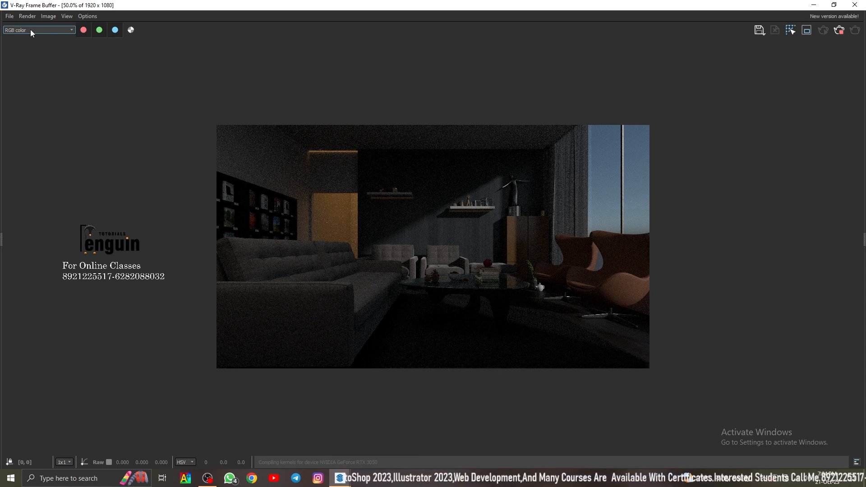
scroll(305, 223, up, 3)
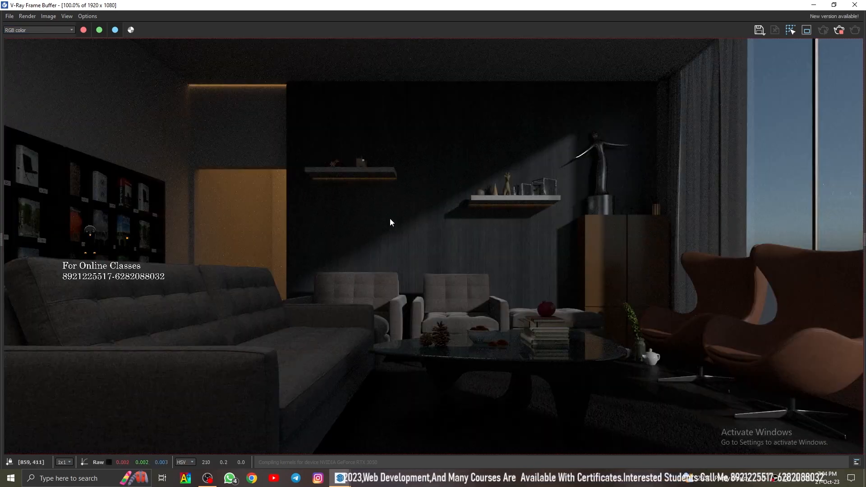
scroll(334, 232, down, 3)
scroll(401, 253, up, 3)
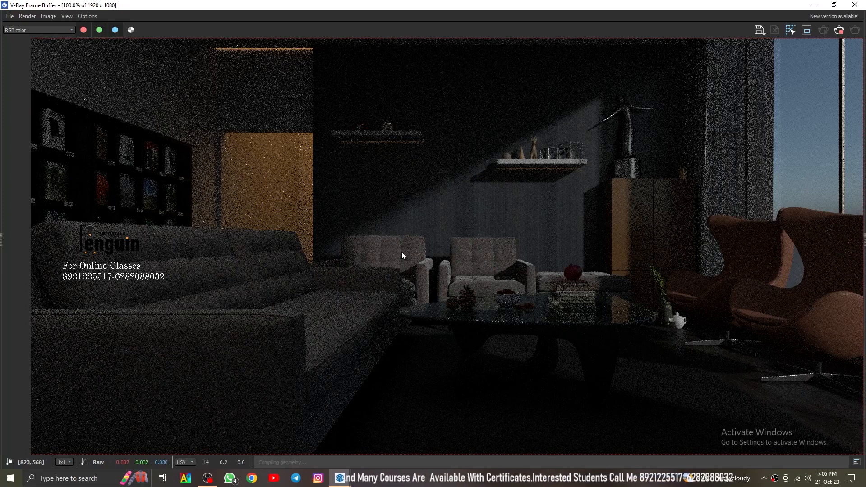